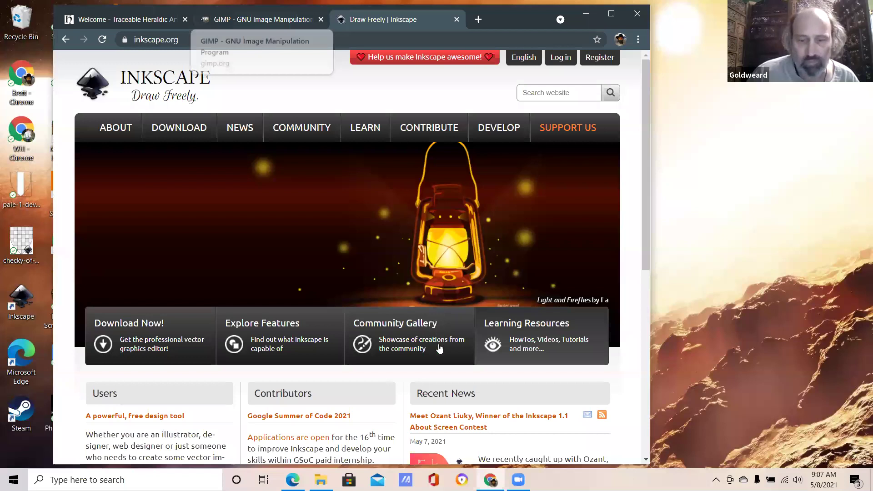
Step: Switch from the Inkscape homepage tab to the GIMP homepage tab in Chrome
key("ctrl+shift+Tab")
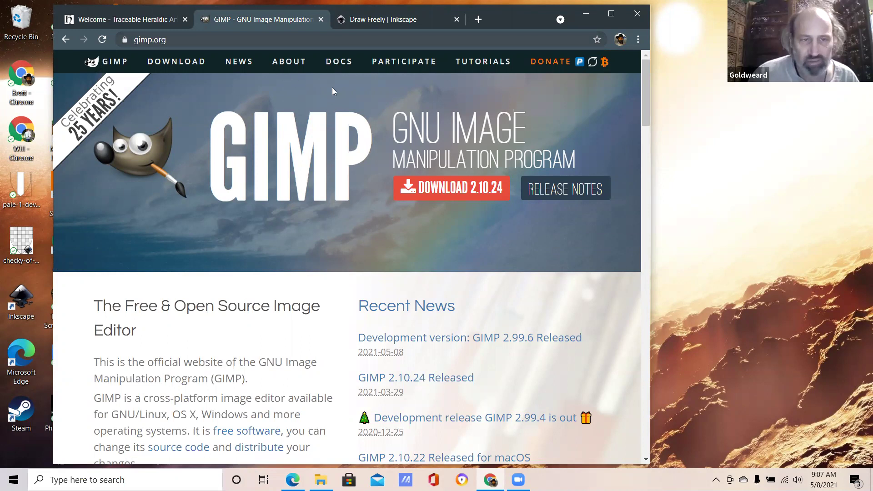
Step: Switch to the heraldicart.org Book of Traceable Heraldic Art welcome tab
key("ctrl+shift+Tab")
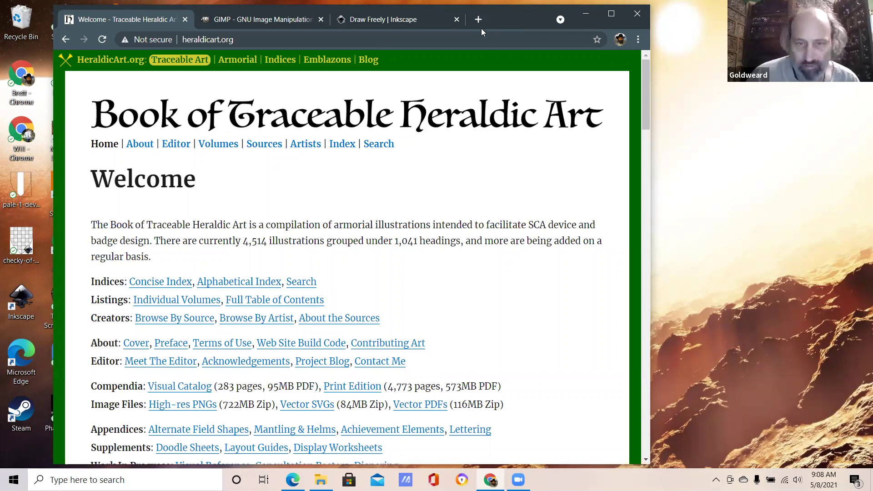
Step: Load zazzle.com in a new Chrome tab, correcting the mistyped address
key("ctrl+t")
type("z")
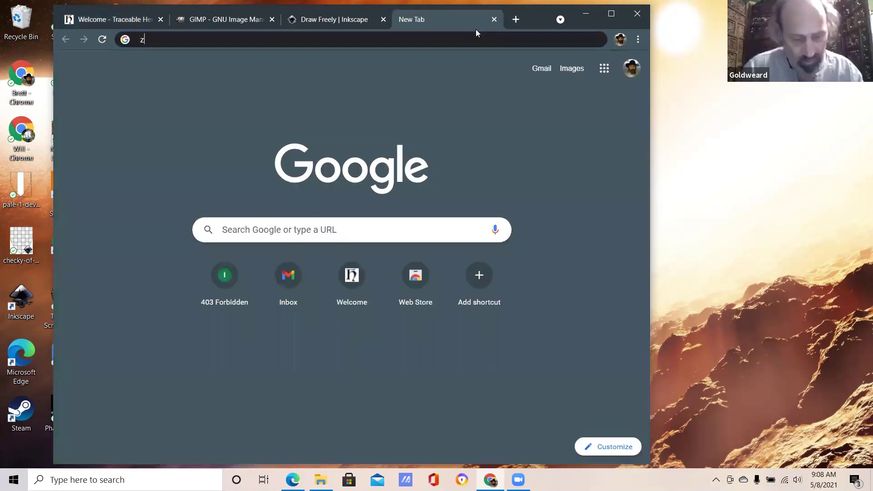
type("azle")
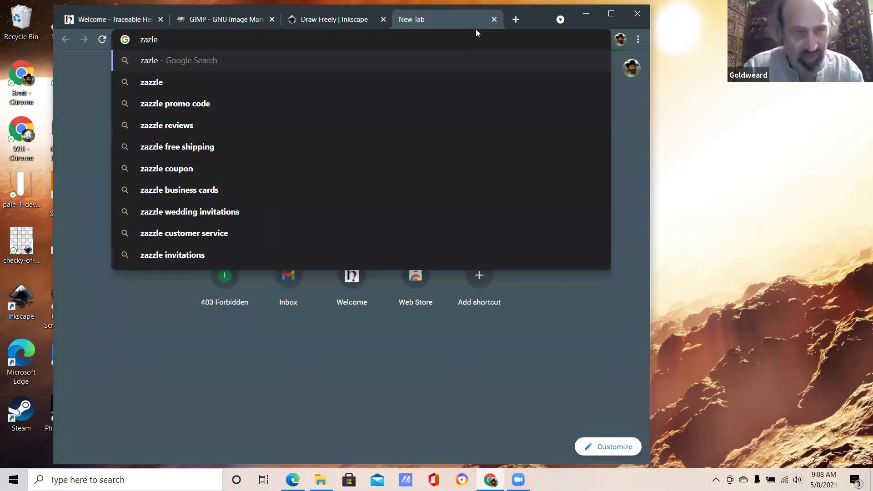
key("BackSpace")
key("BackSpace")
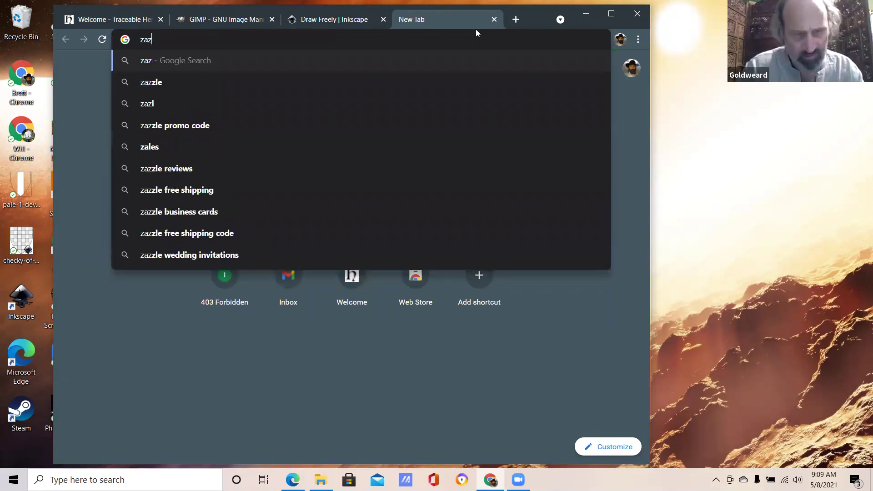
type("zle.com")
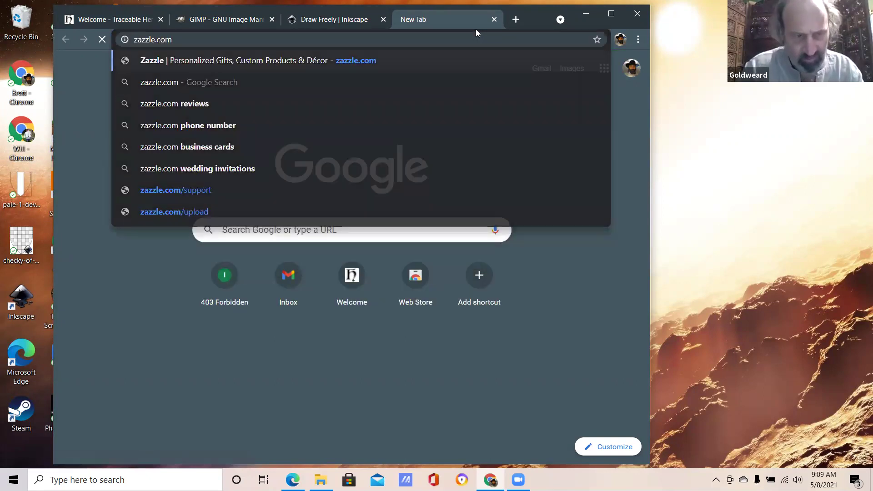
key("Return")
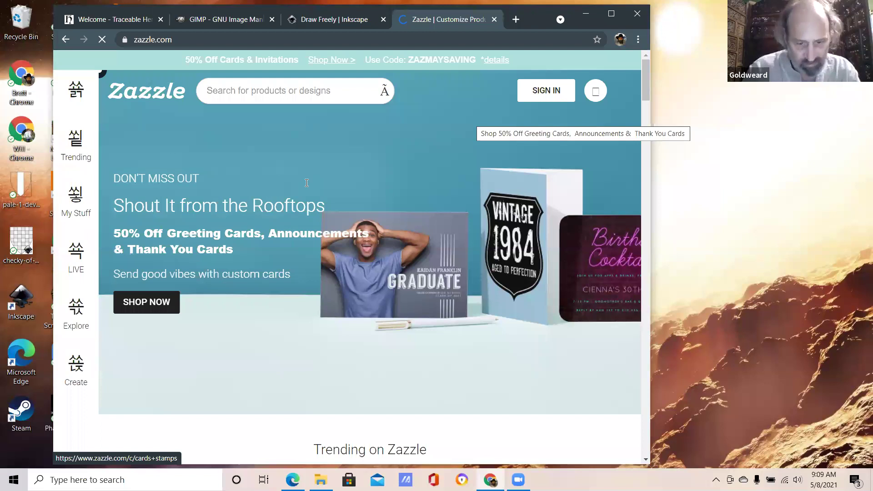
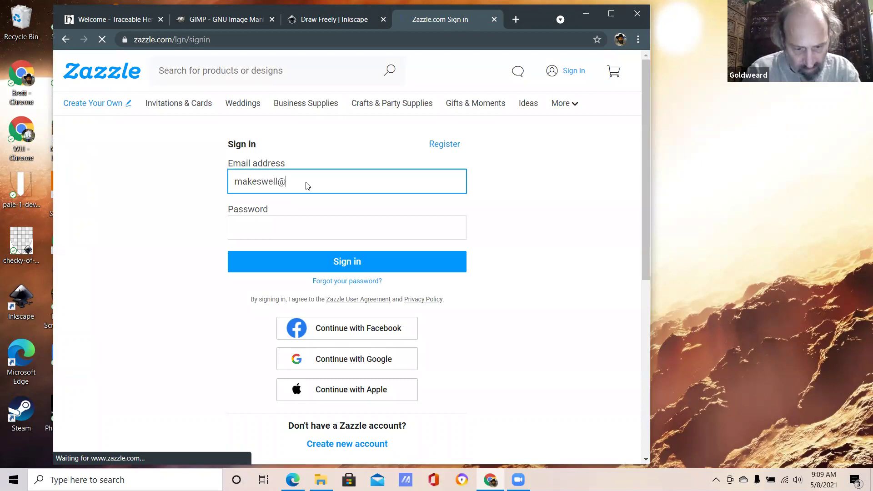
Step: Sign in to Zazzle with the account e-mail and password, and save the password in Chrome
key("Tab")
type("••••")
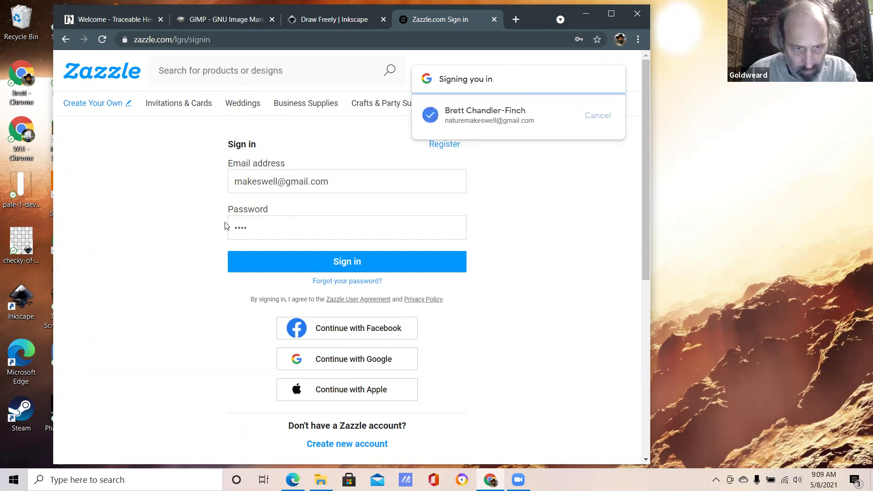
key("Return")
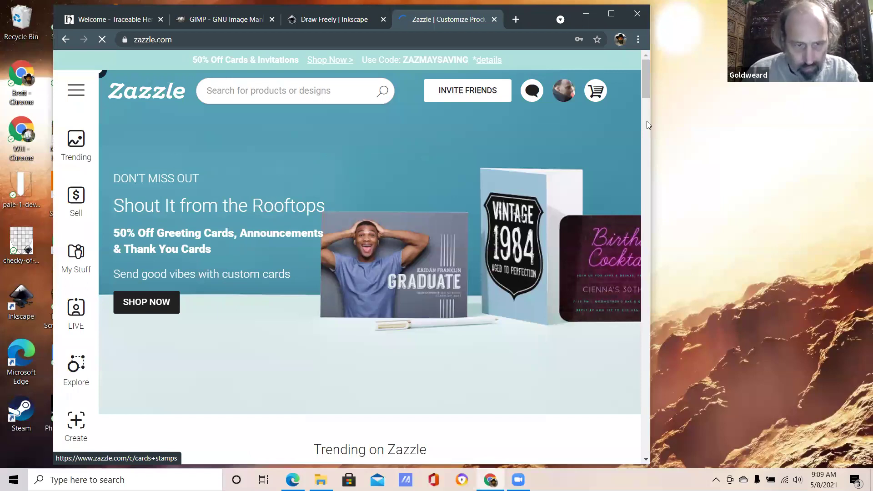
scroll(573, 104, "down", 6)
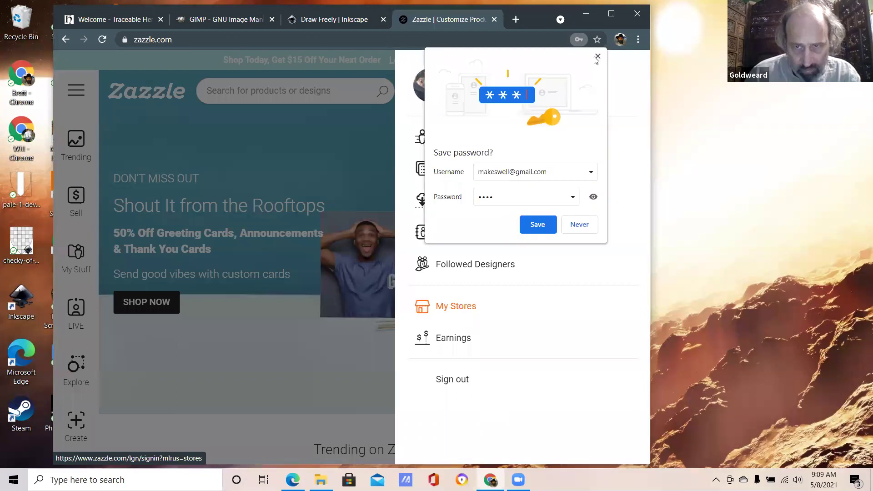
key("Return")
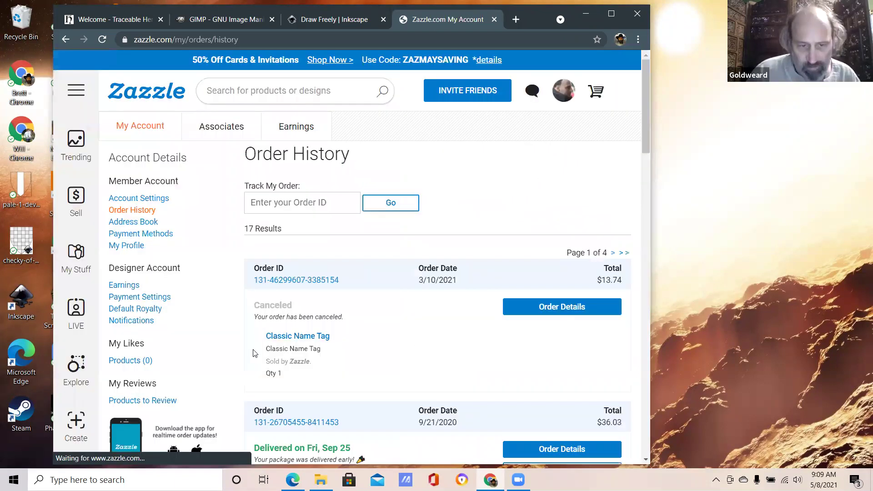
Step: View the previously ordered Marble Stone Coaster, then return to the order history
scroll(277, 271, "down", 5)
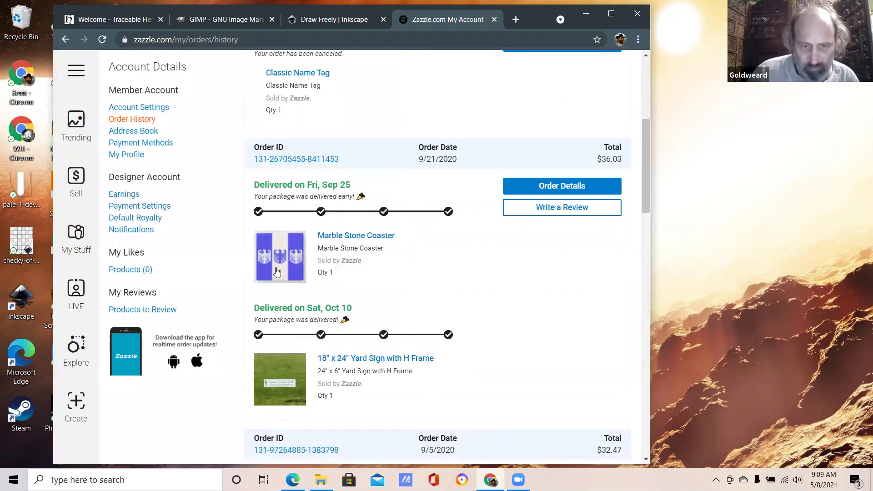
left_click(288, 270)
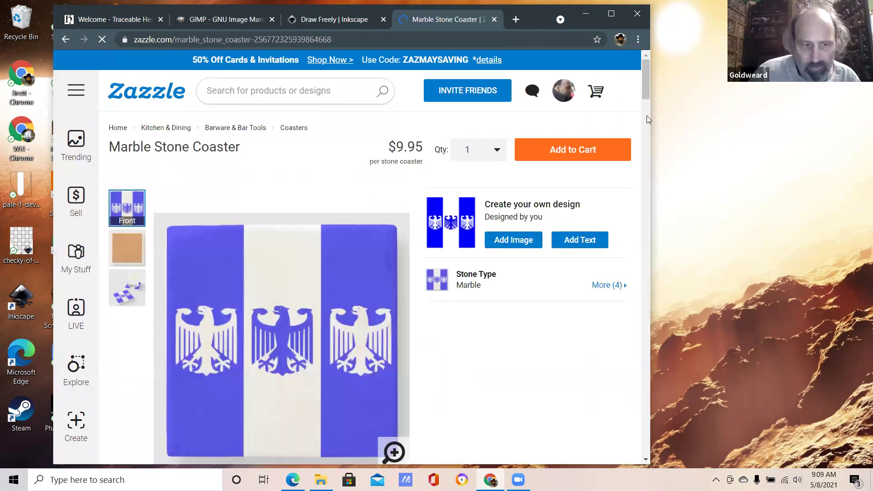
scroll(647, 116, "down", 5)
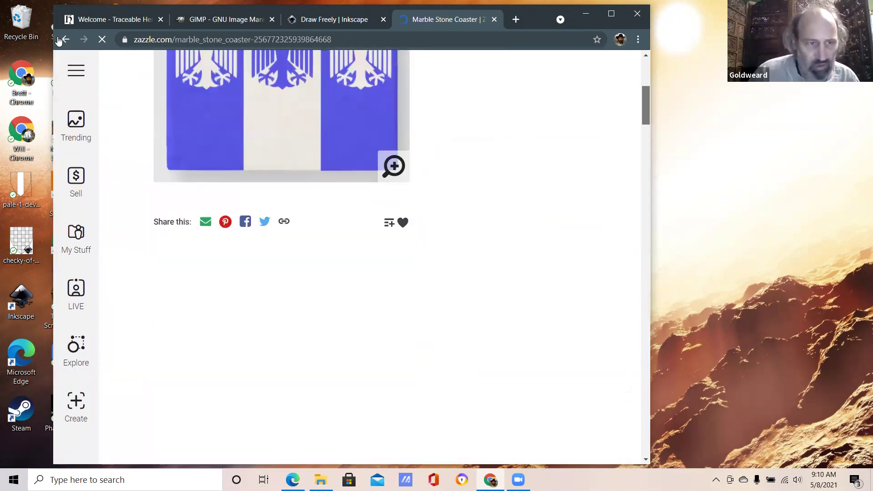
left_click(63, 40)
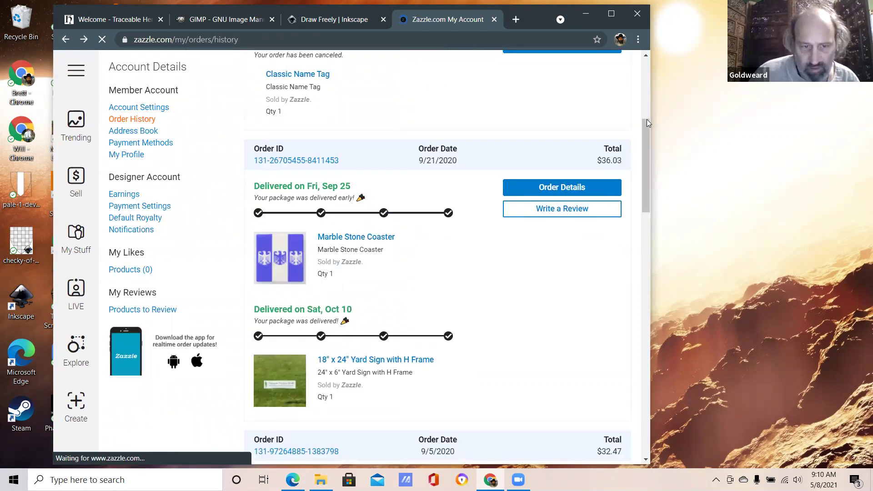
Step: Look over the ordered tapestry product, then close the Zazzle tab
scroll(278, 234, "down", 2)
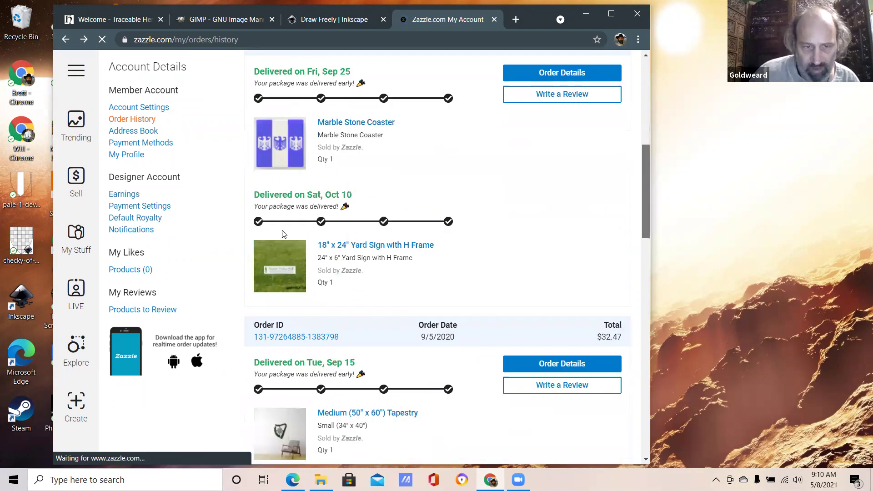
scroll(294, 248, "down", 4)
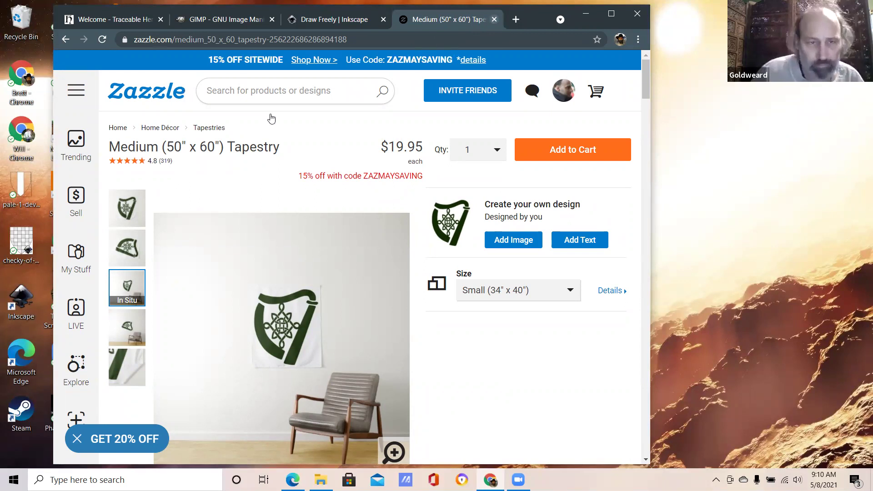
left_click(496, 20)
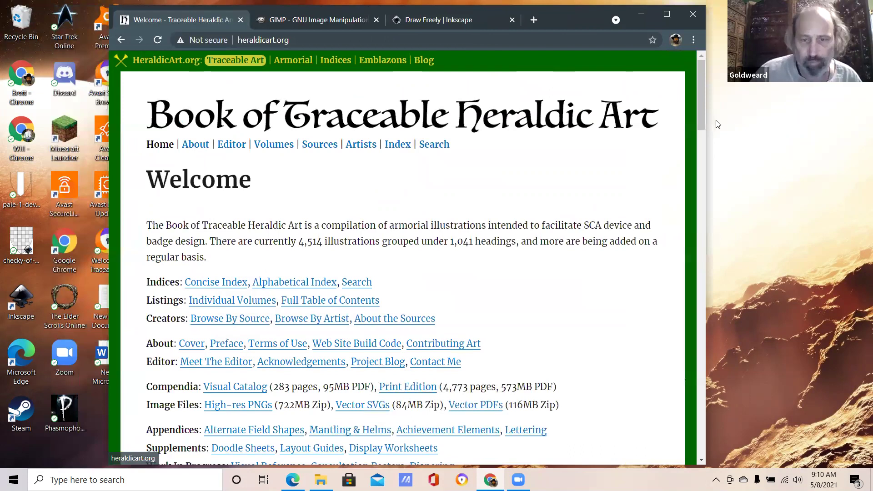
Step: Scroll to the Concise Index and open the Crusilly entry under Fields
key("Page_Down")
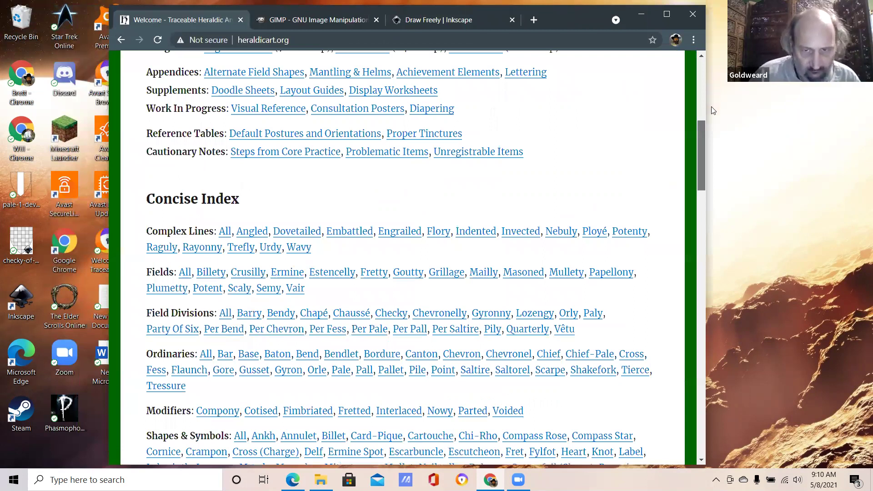
key("Down")
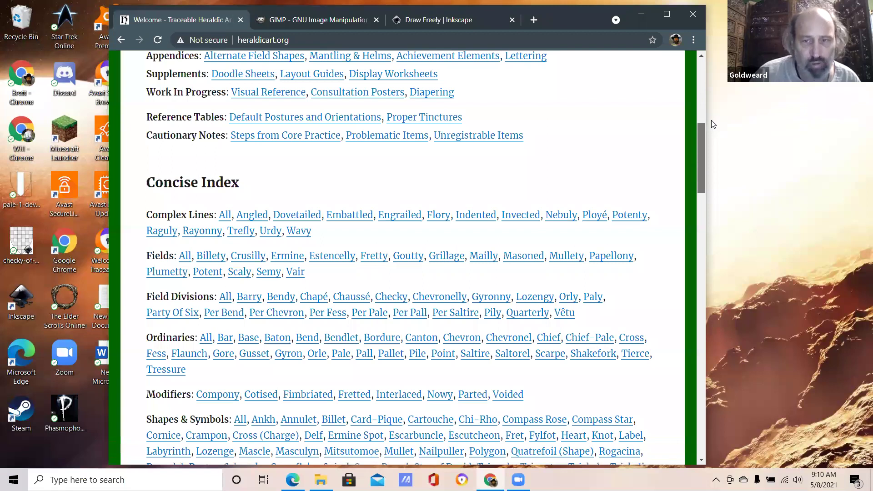
key("Page_Up")
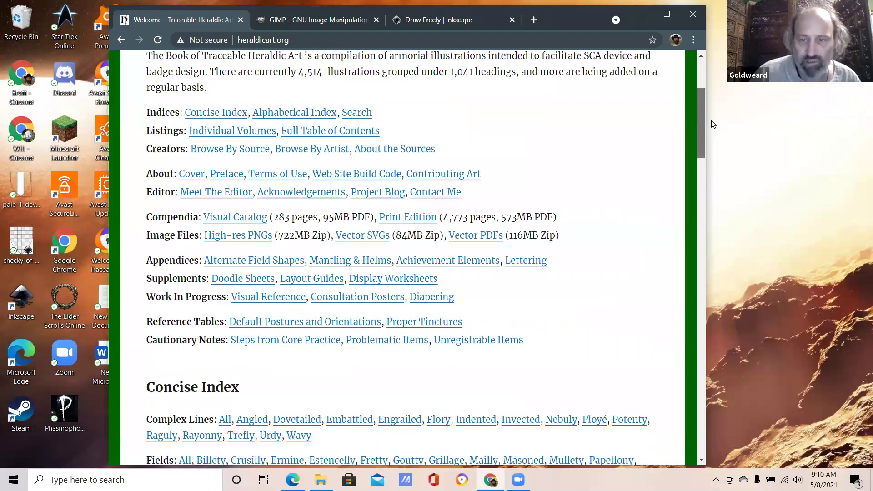
key("Down")
key("Down")
key("Down")
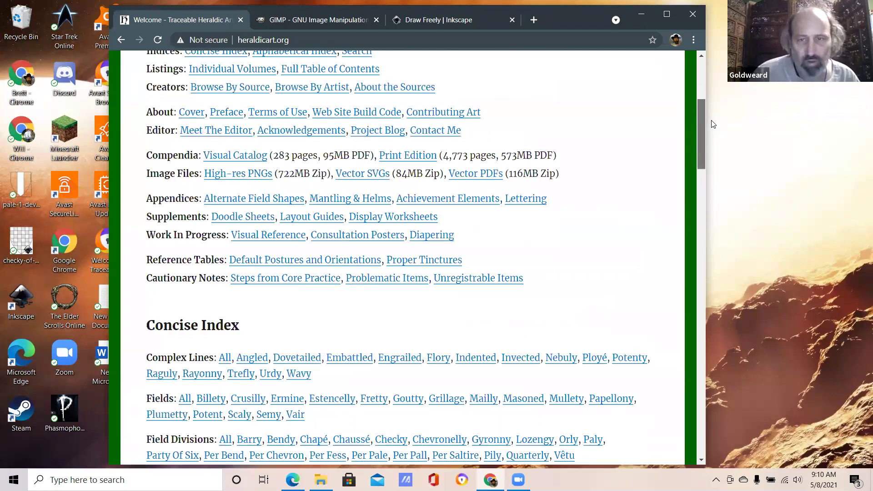
scroll(298, 374, "down", 2)
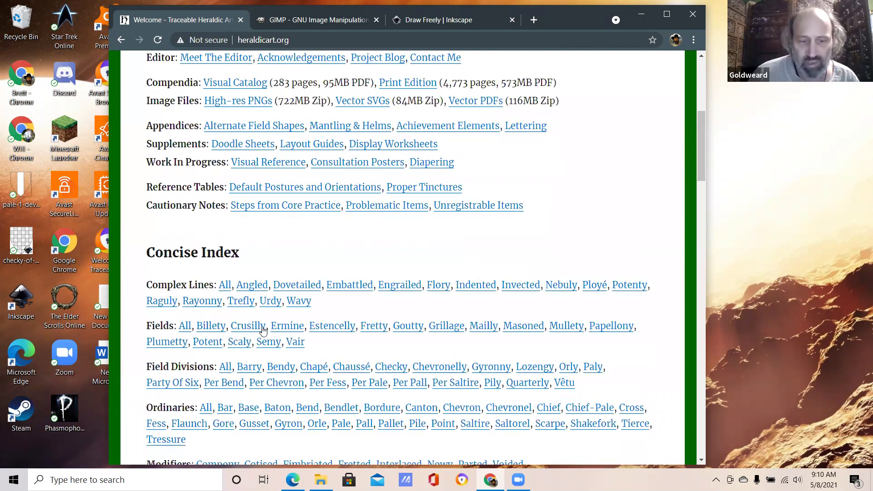
left_click(254, 326)
left_click(287, 328)
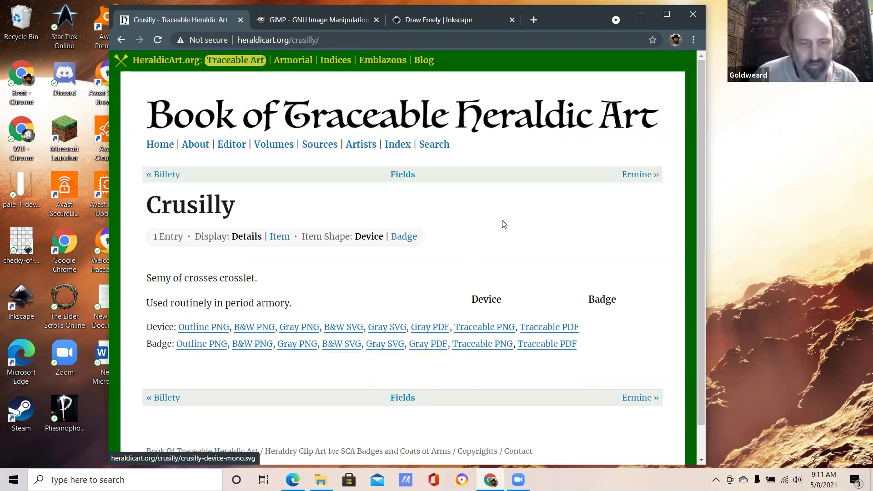
Step: Open the crusilly-device.svg Gray SVG image from the Crusilly page
scroll(405, 232, "down", 1)
scroll(490, 248, "down", 1)
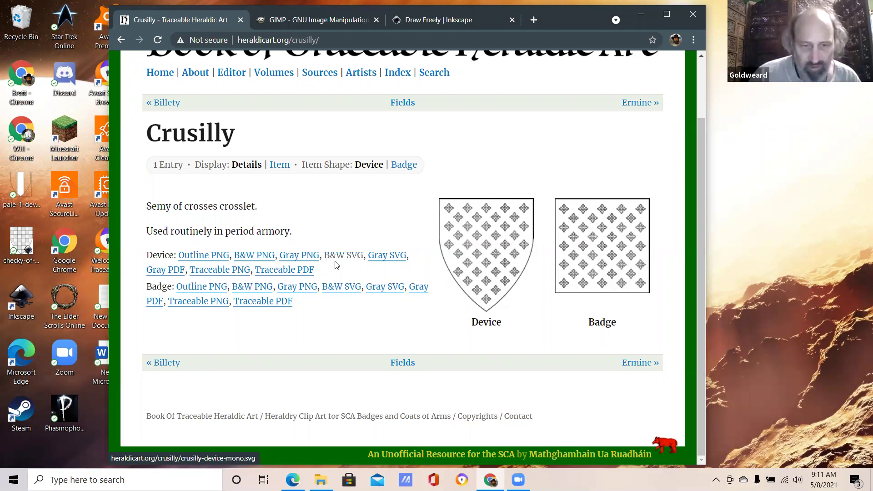
left_click(377, 259)
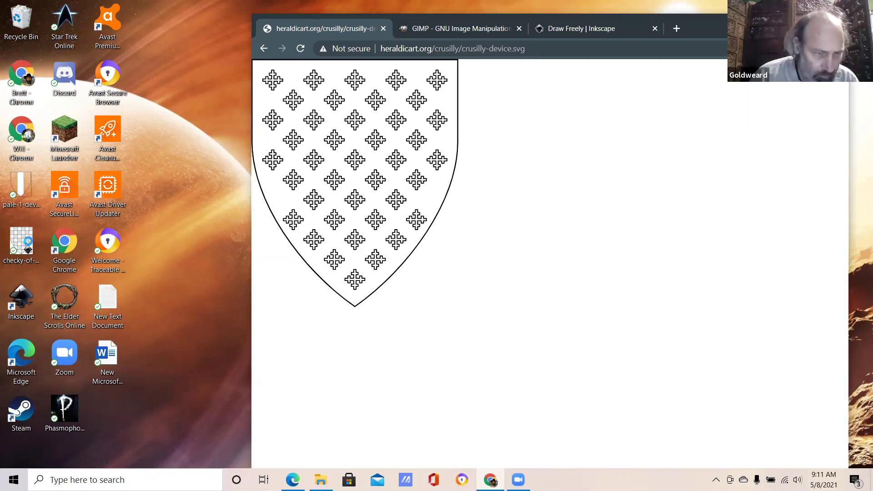
right_click(28, 248)
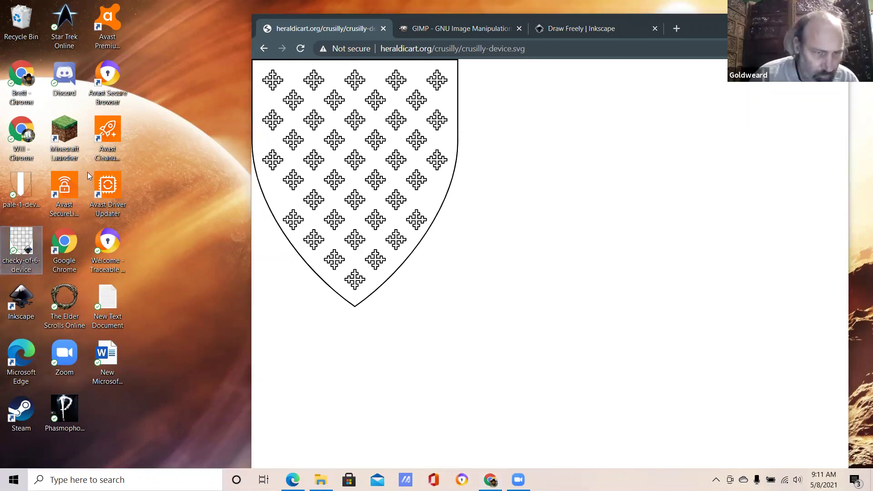
Step: Open checky-of-6-device.svg in Inkscape from the desktop and maximize the window
left_click(91, 168)
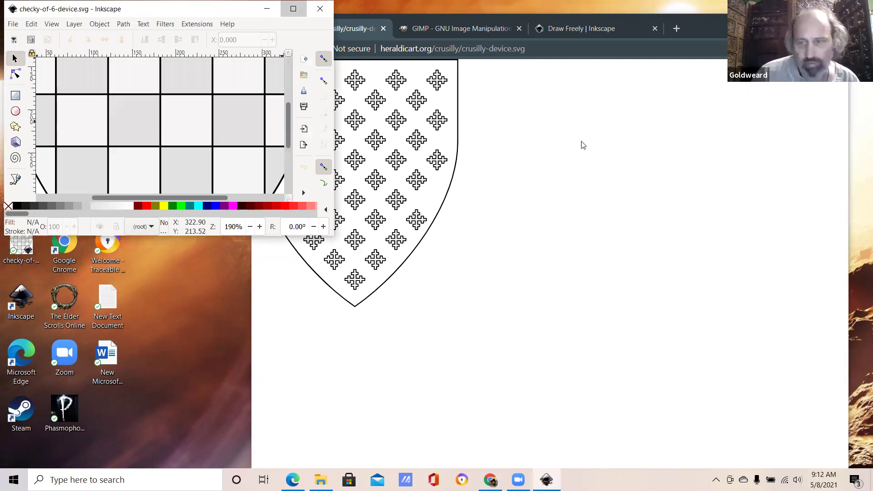
key("super+Up")
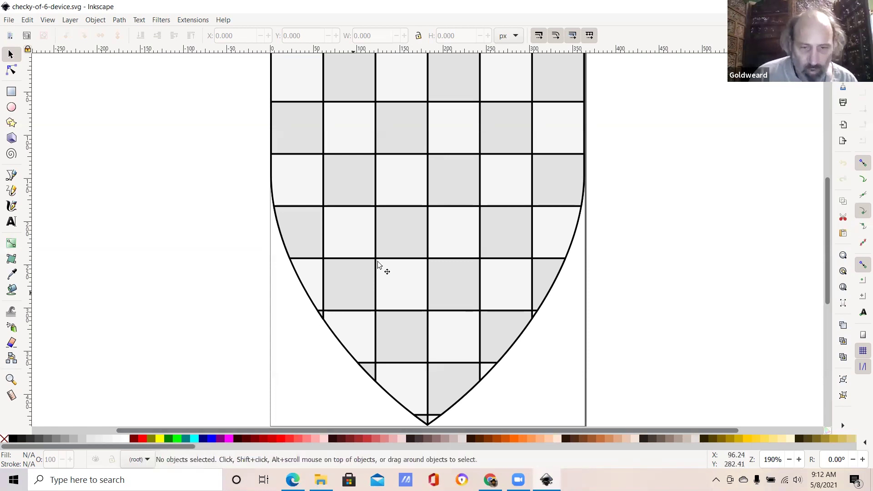
Step: Fill the shield's grey checks group with the green palette swatch
left_click(409, 236)
double_click(411, 237)
left_click(359, 315)
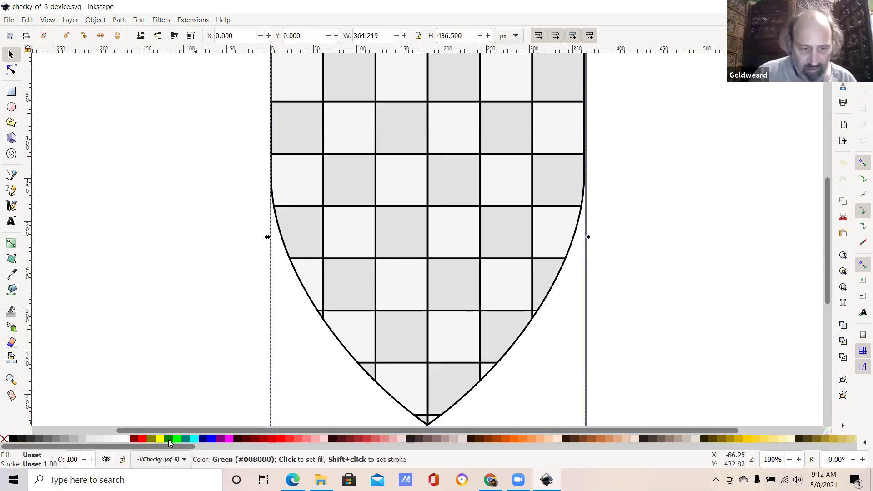
right_click(169, 442)
key("Escape")
left_click_drag(168, 442, 308, 288)
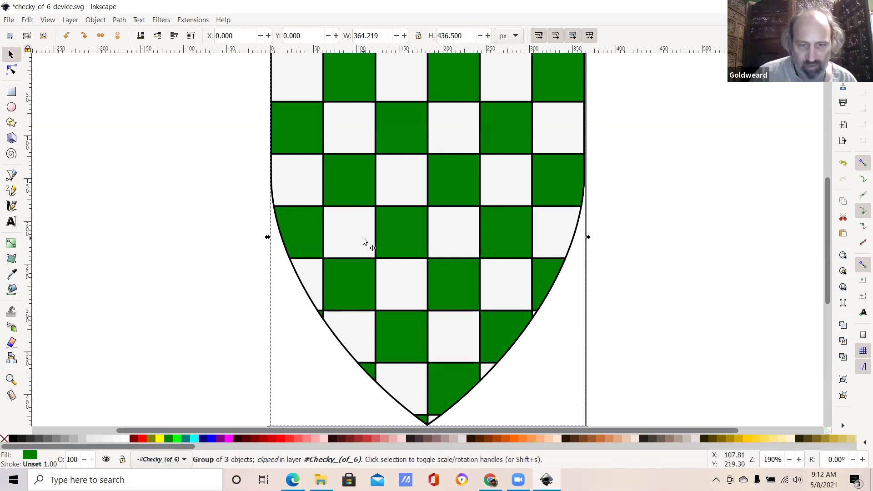
Step: Select the shield's field group and colour its white checks yellow
key("ctrl+Page_Down")
key("Tab")
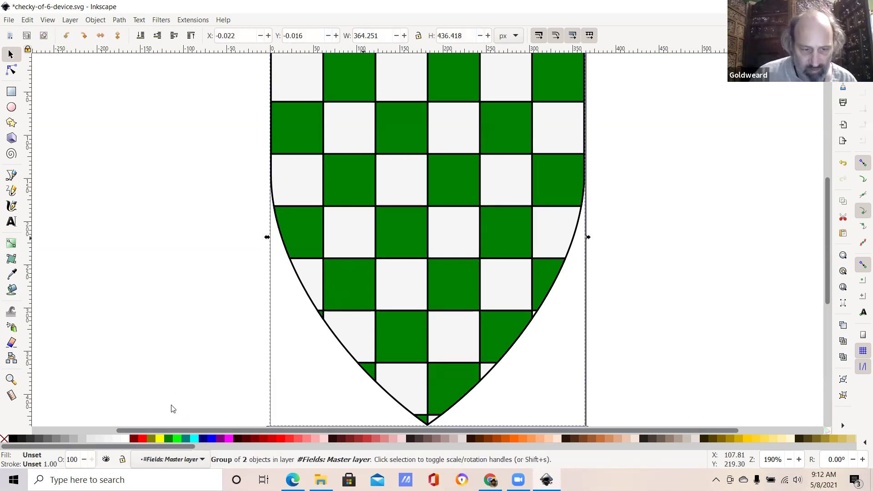
left_click(160, 438)
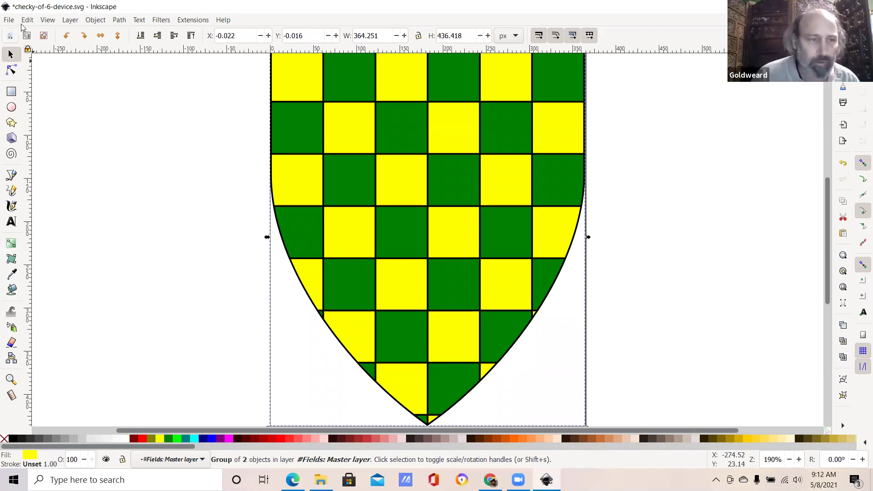
left_click(9, 21)
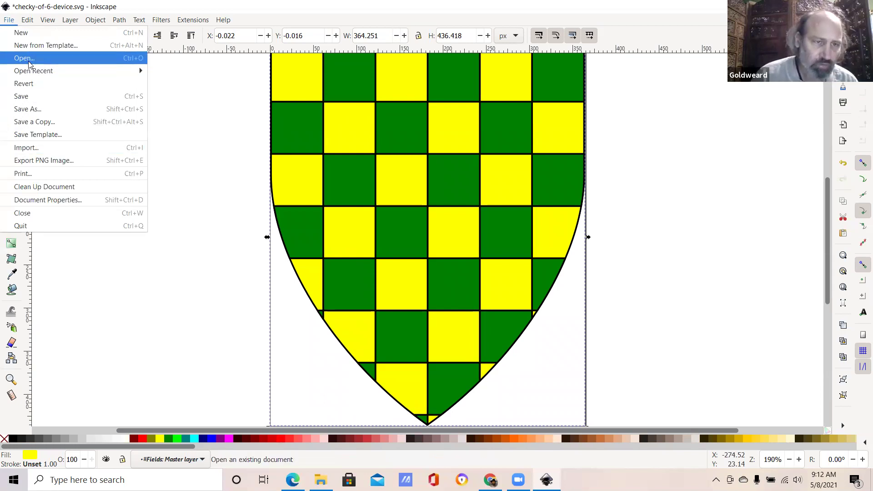
Step: Open pale-1-device-mono.png in Inkscape, confirming the PNG import
left_click(28, 63)
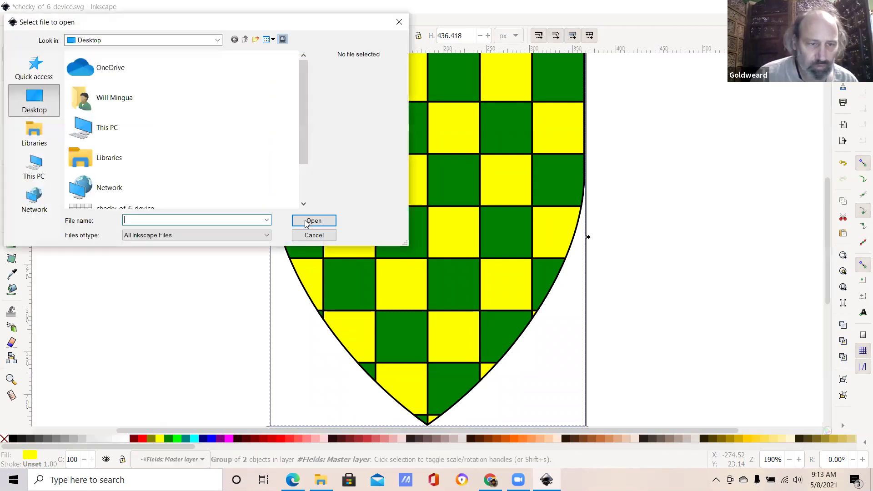
scroll(141, 200, "down", 3)
left_click(141, 203)
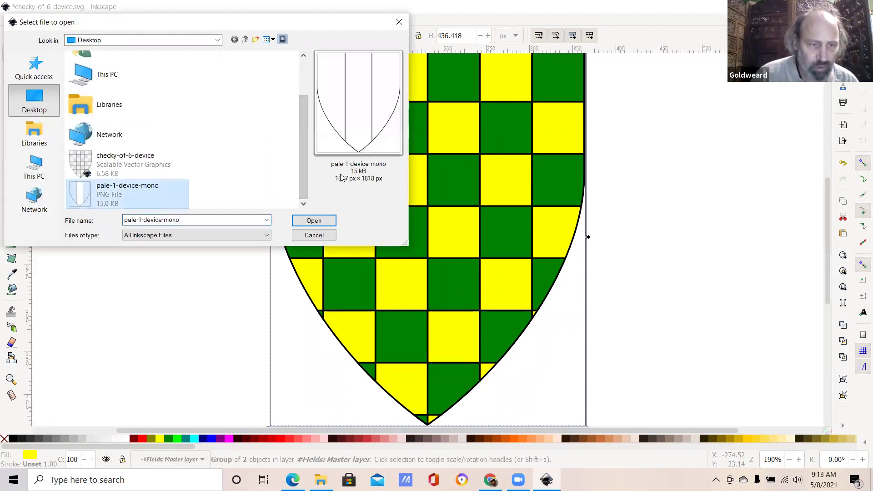
left_click(301, 218)
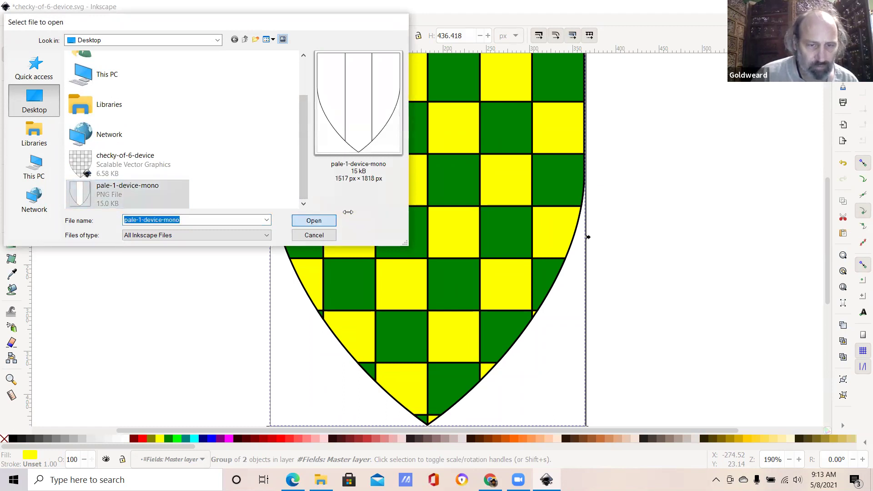
left_click(499, 311)
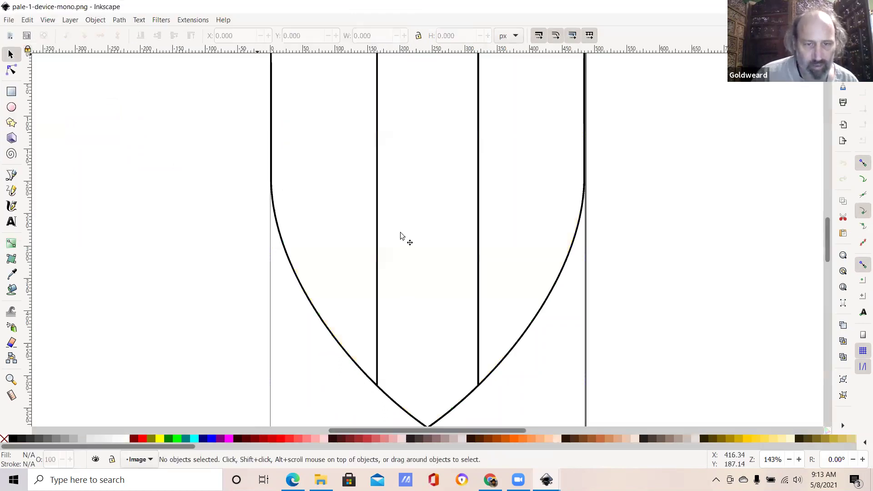
Step: Copy the pale shield image and return to the checky shield document
left_click(403, 240)
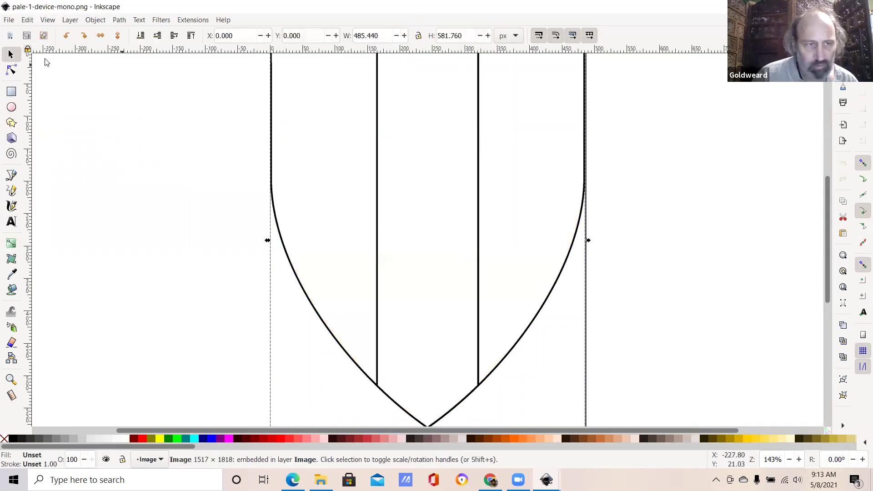
left_click(27, 22)
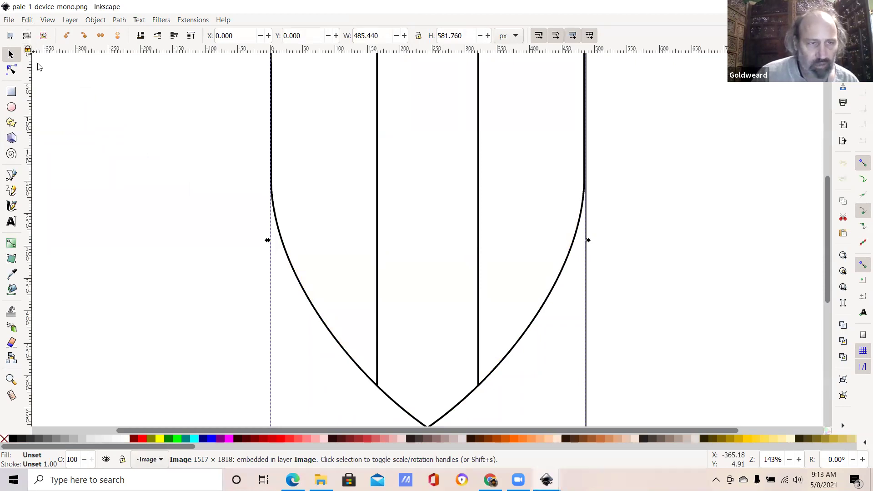
left_click(42, 84)
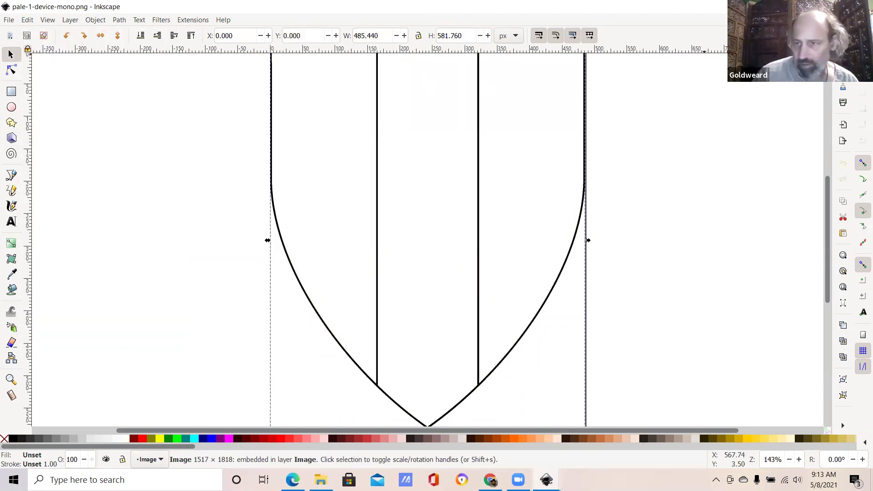
key("alt+Tab")
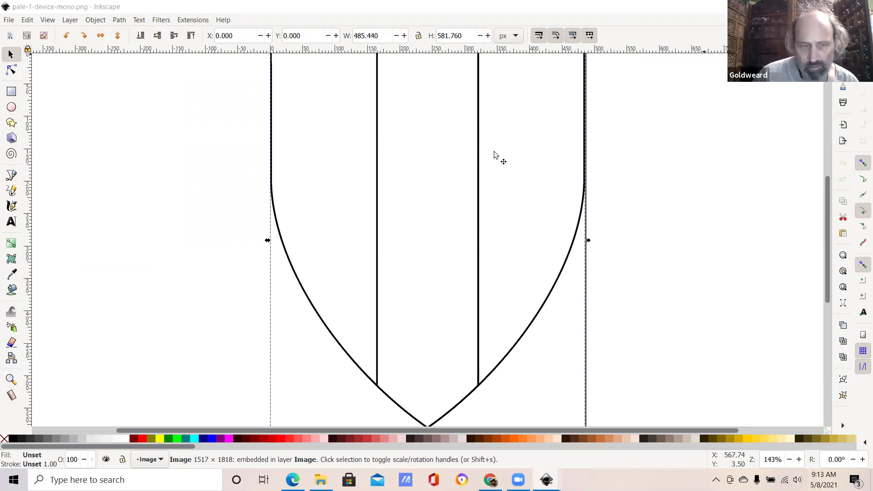
Step: Paste the pale image into the checky document, then undo the paste
left_click(27, 20)
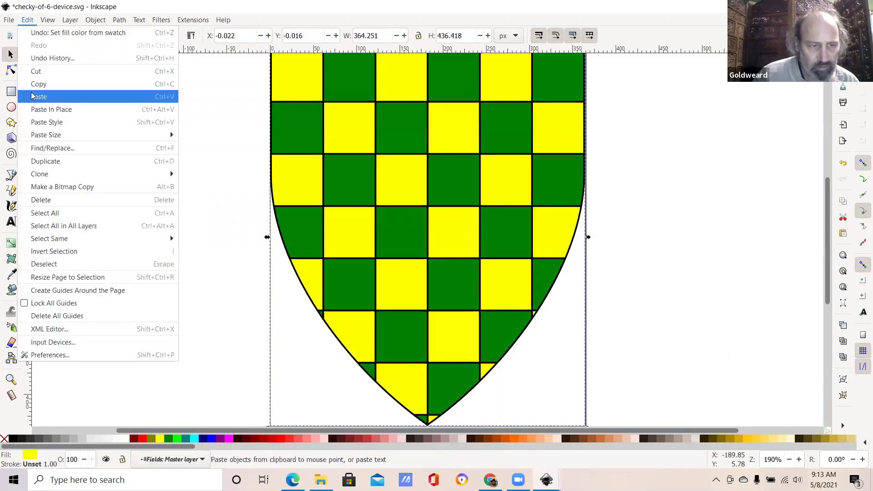
left_click(33, 96)
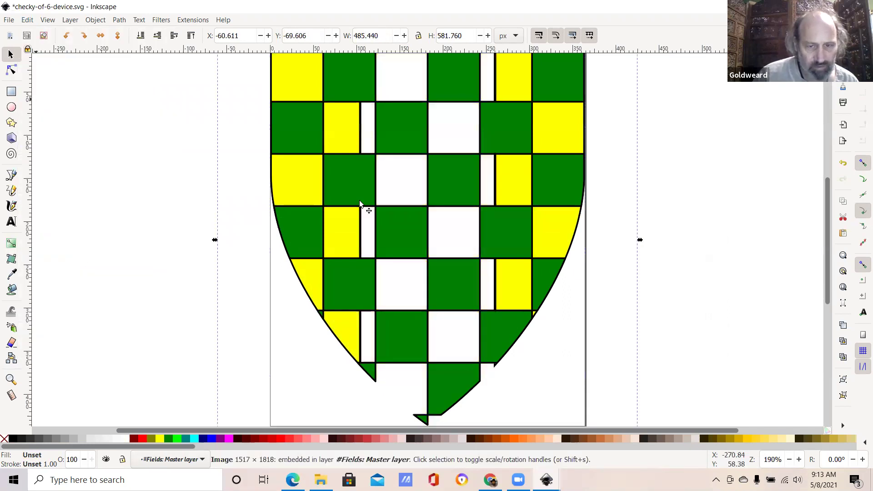
left_click(89, 20)
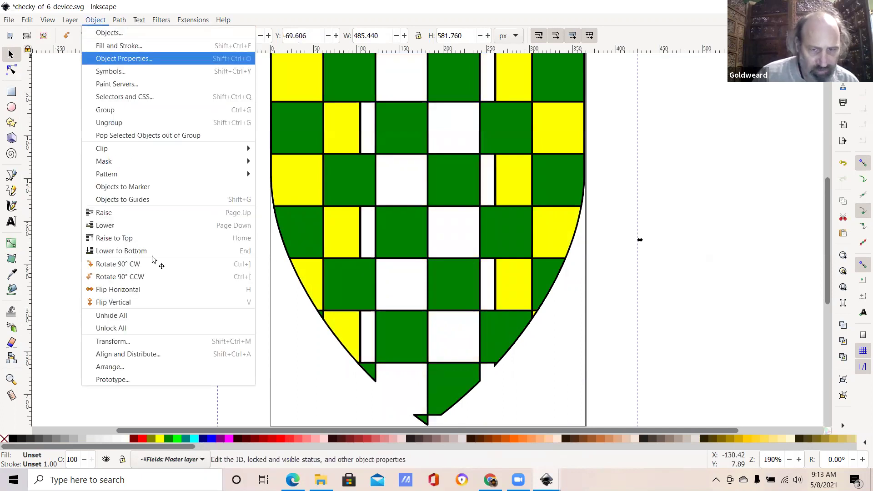
left_click(89, 31)
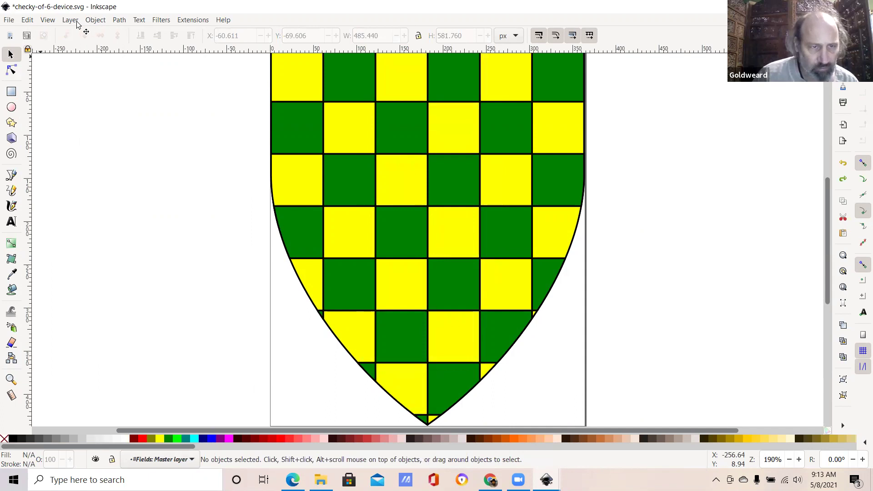
Step: Add a new layer named Layer 1 above the current layer
left_click(73, 20)
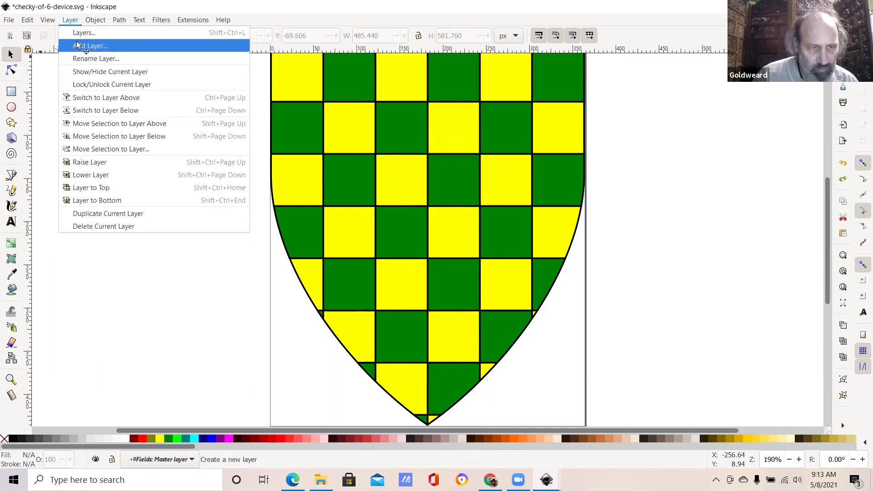
left_click(87, 46)
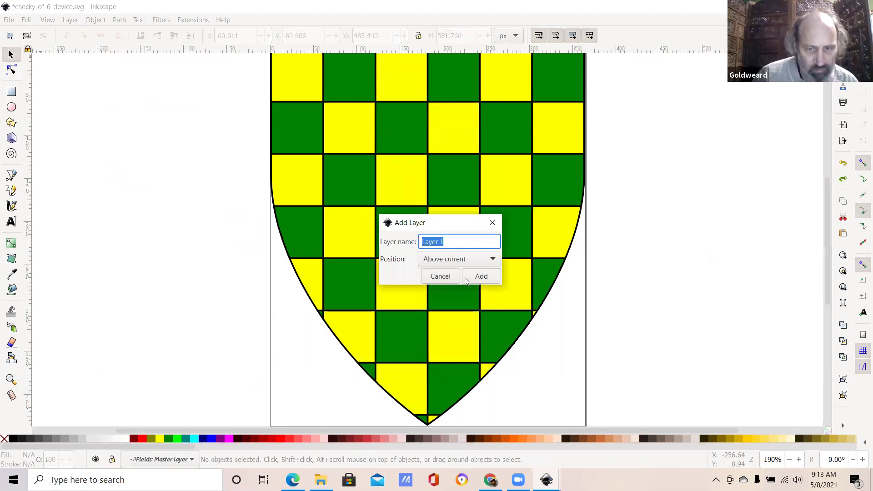
left_click(468, 277)
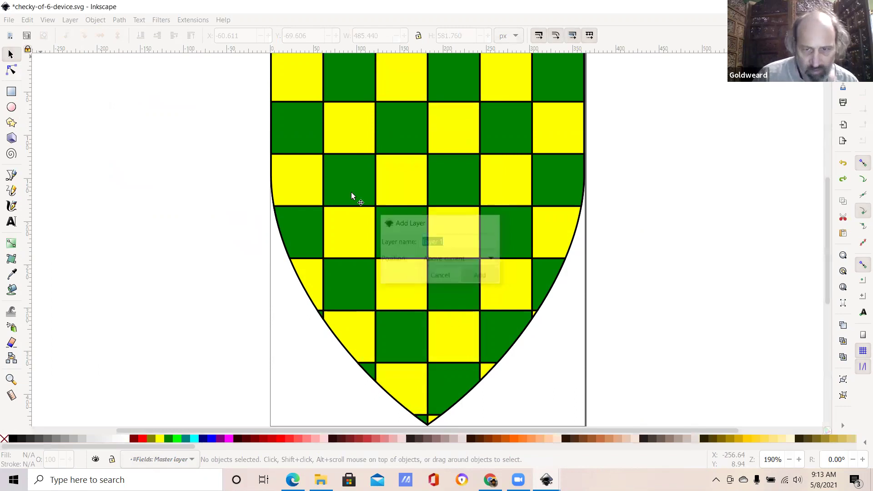
Step: Paste the pale image onto Layer 1, move it over the shield, and raise Layer 1
left_click(28, 20)
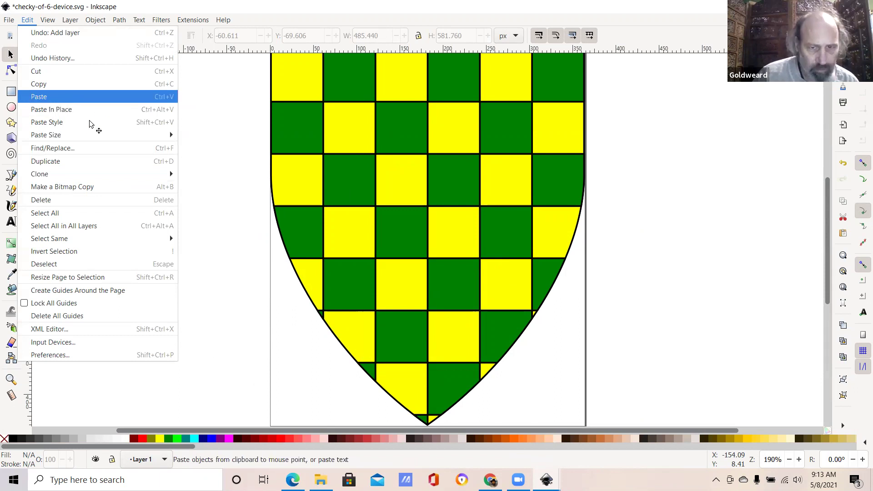
key("Return")
left_click_drag(208, 179, 565, 295)
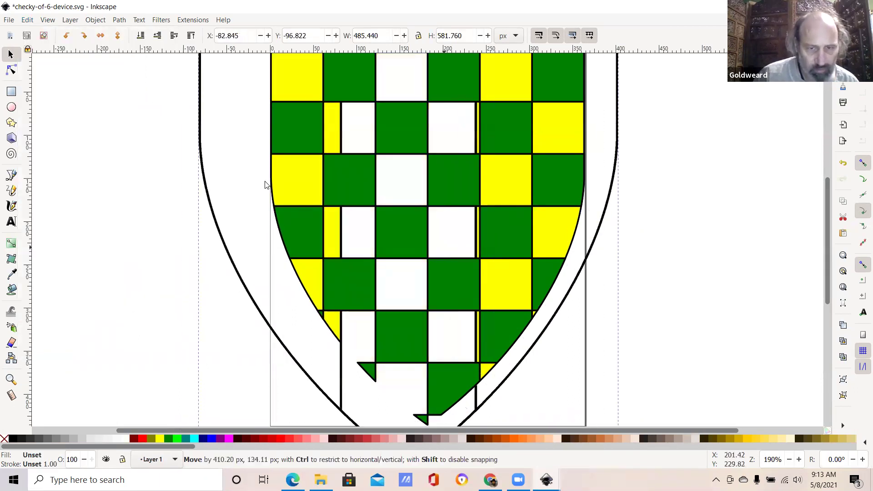
left_click_drag(87, 37, 76, 27)
left_click(72, 20)
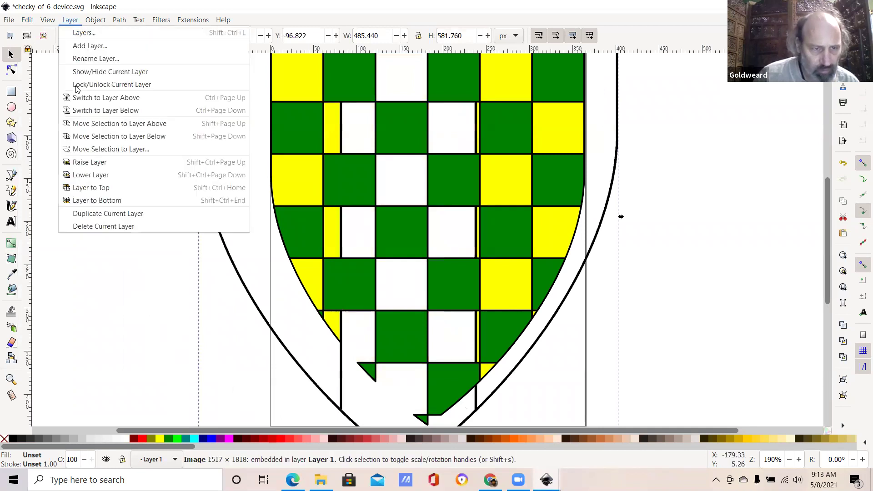
left_click(82, 164)
Step: Scale the pale image to 362.187 × 435.571 px so it fits the shield
left_click_drag(443, 327, 463, 322)
left_click_drag(827, 298, 826, 228)
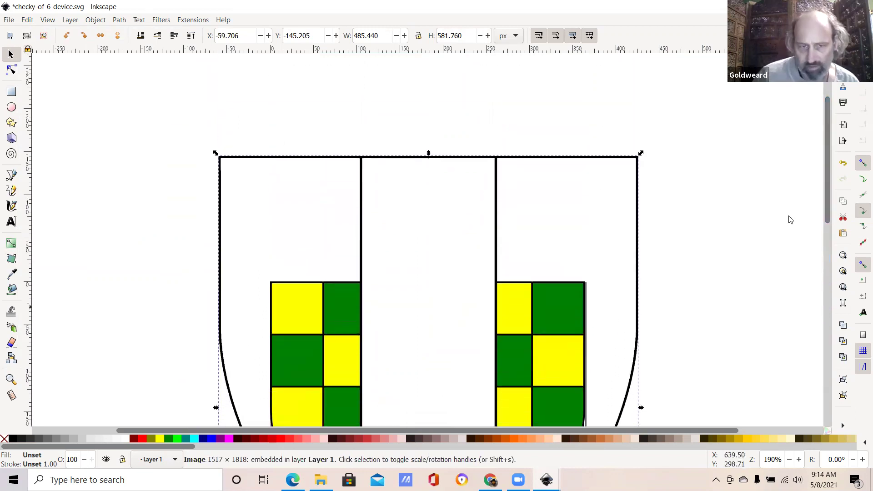
left_click_drag(216, 154, 270, 281)
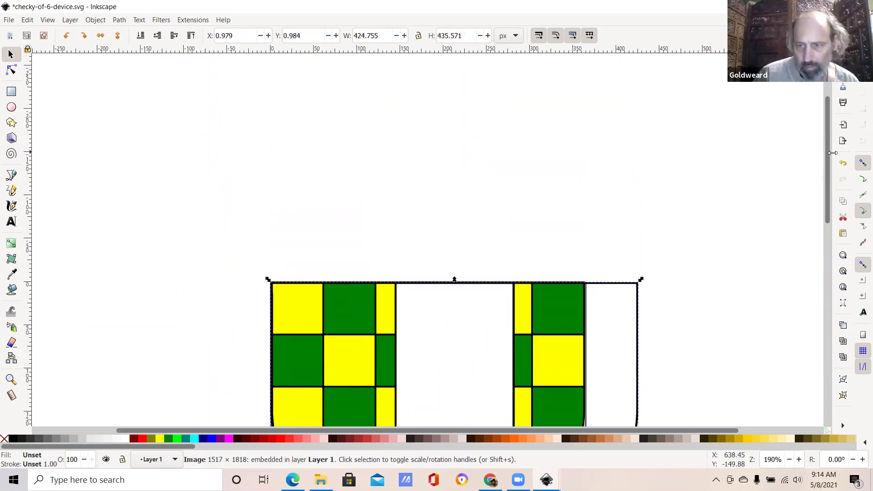
left_click_drag(831, 156, 734, 190)
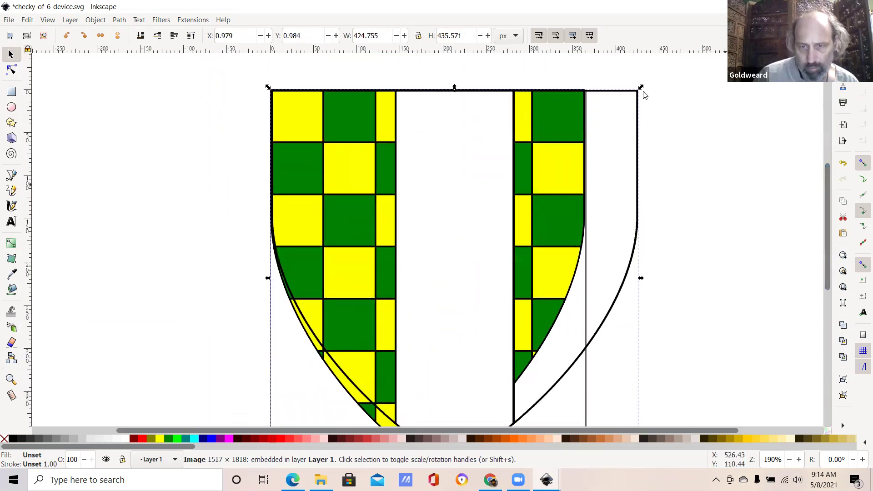
left_click_drag(641, 89, 589, 91)
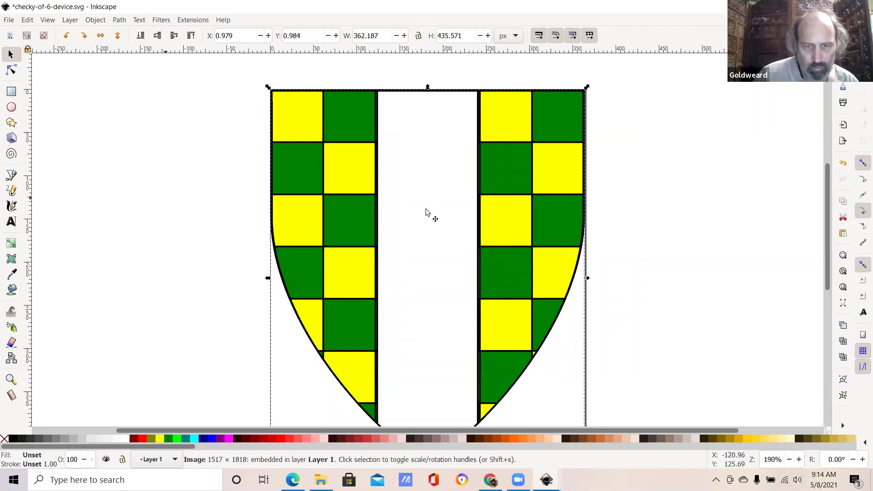
key("Escape")
key("ctrl+a")
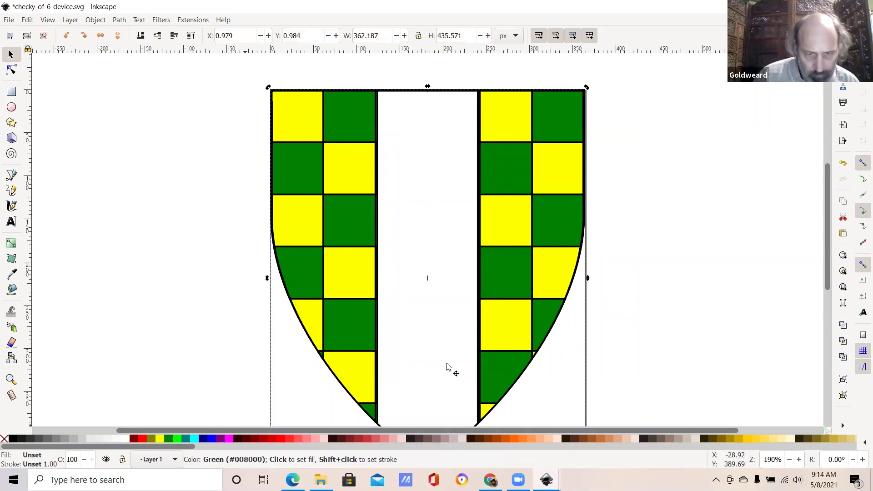
key("shift+s")
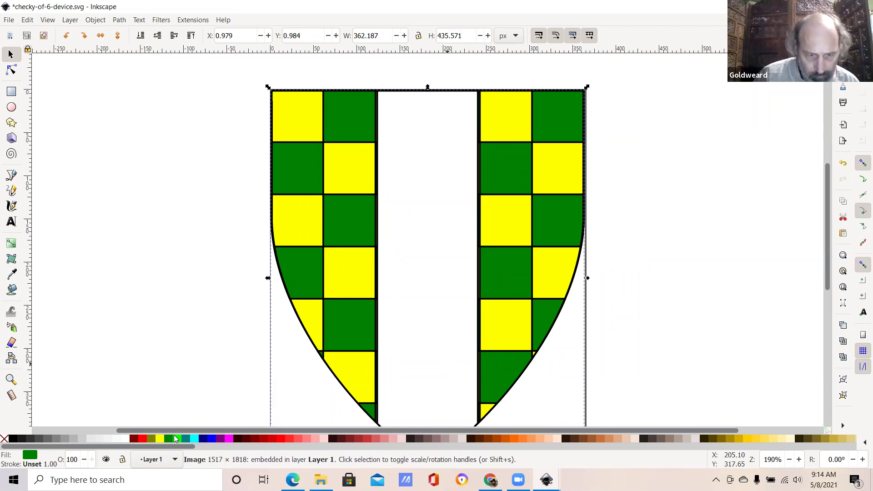
right_click(424, 348)
Step: Paint-bucket fill the white central strip green, creating a 17-node path
left_click(386, 361)
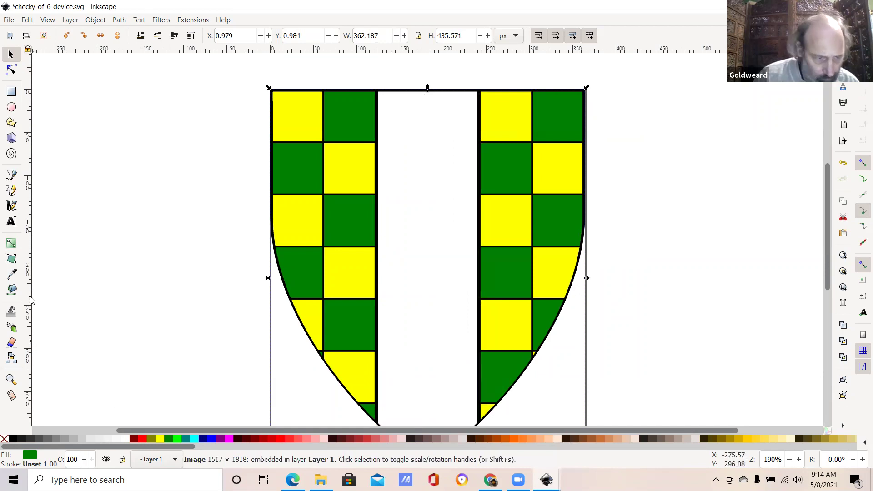
left_click(11, 291)
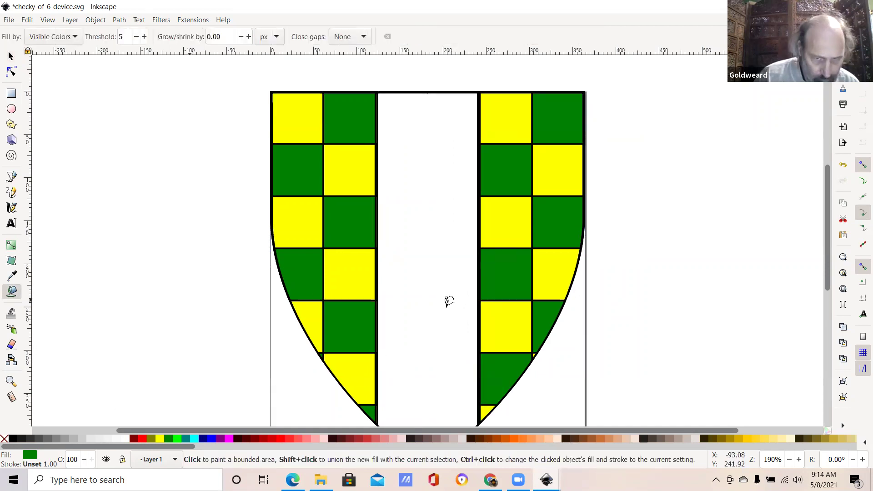
left_click(450, 302)
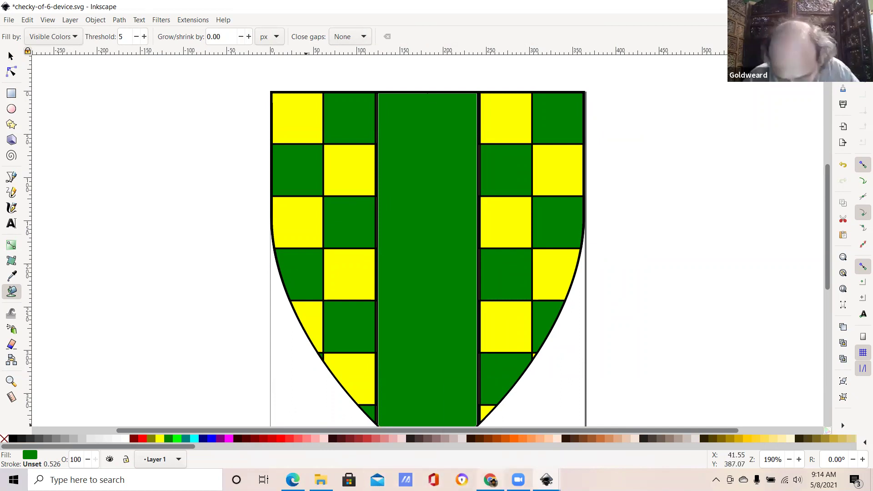
mouse_move(490, 479)
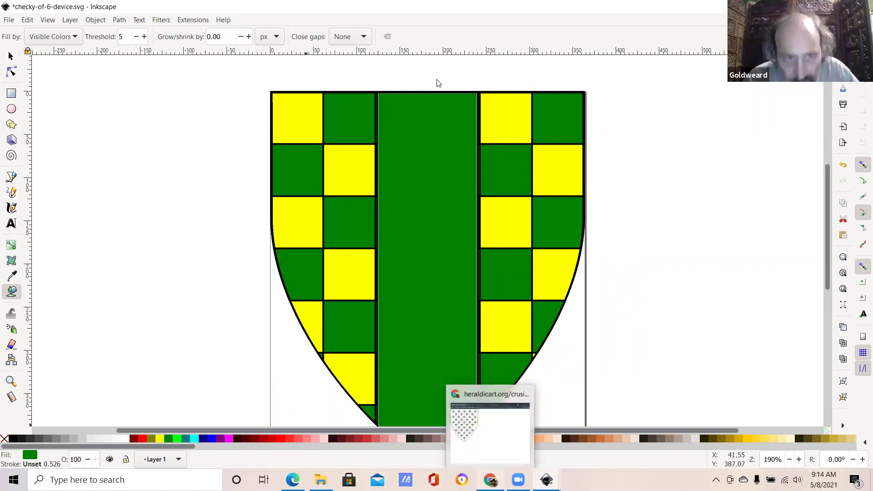
Step: In Chrome, go back to the heraldicart.org index and scroll down to Shapes & Symbols
key("alt+Tab")
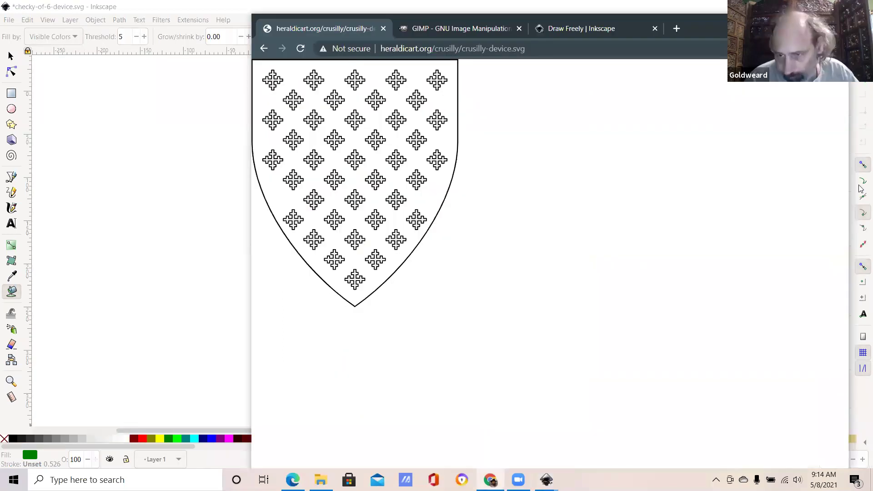
key("alt+Left")
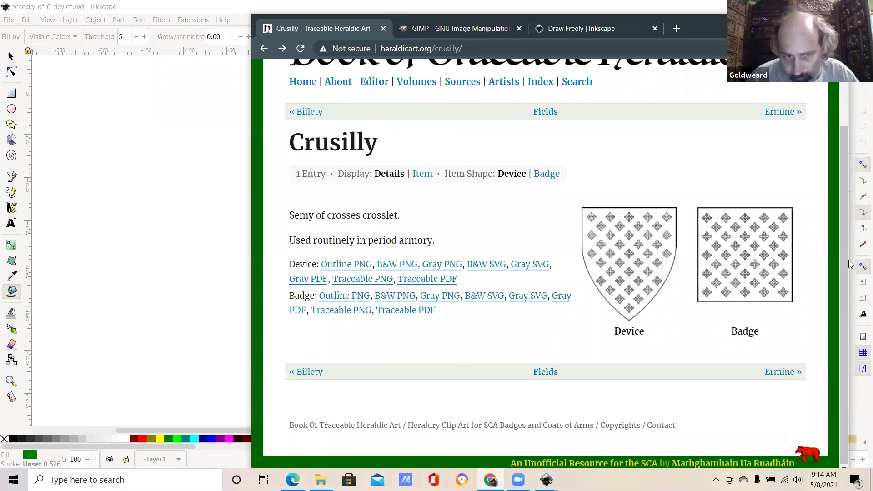
scroll(541, 68, "up", 1)
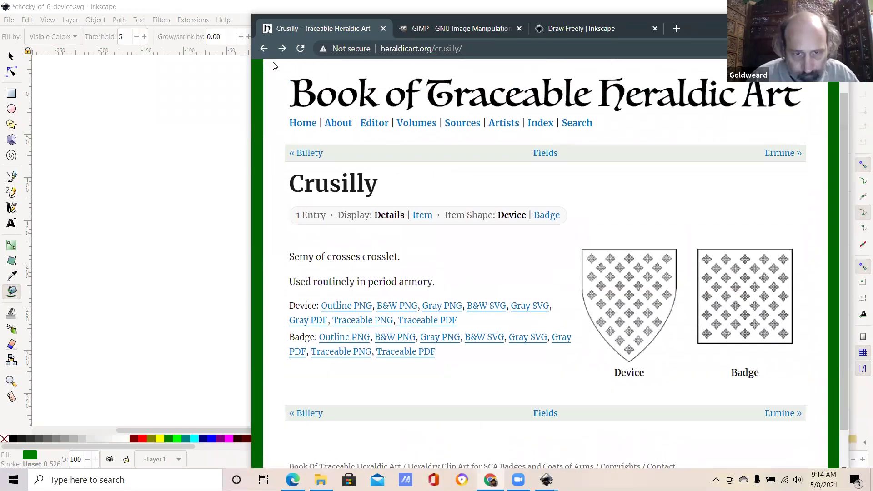
key("alt+Left")
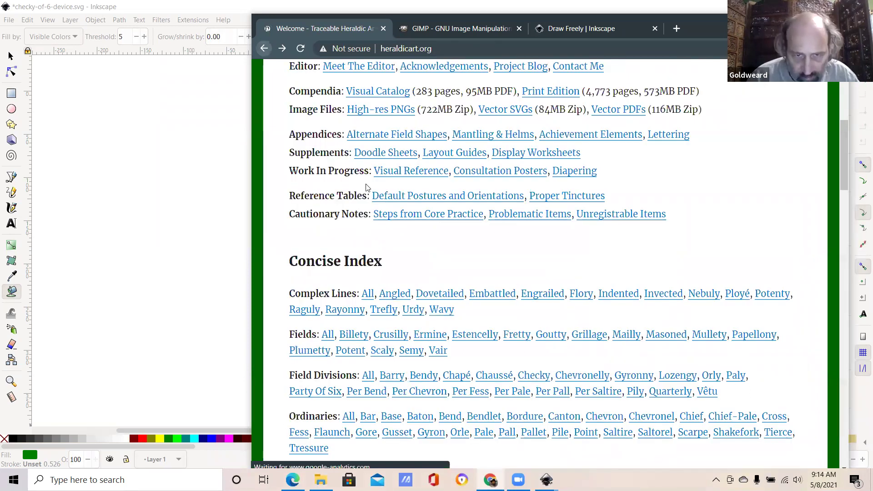
scroll(366, 187, "down", 5)
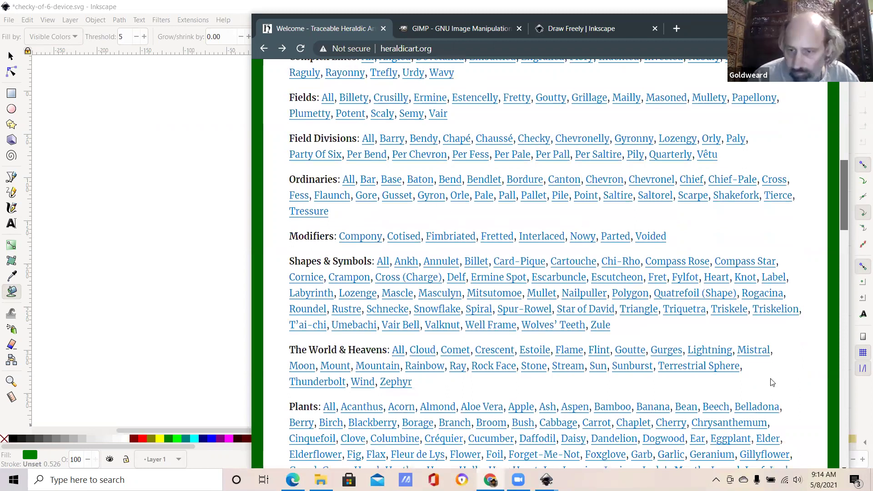
scroll(487, 394, "down", 2)
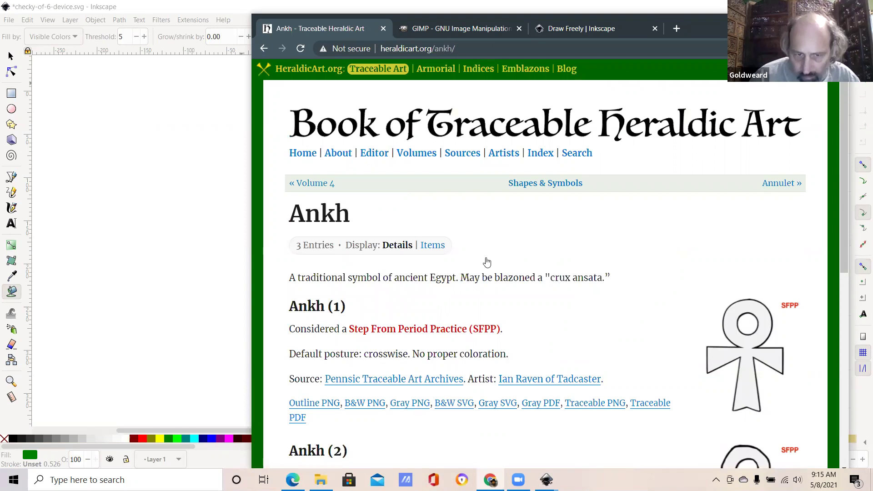
scroll(470, 263, "down", 1)
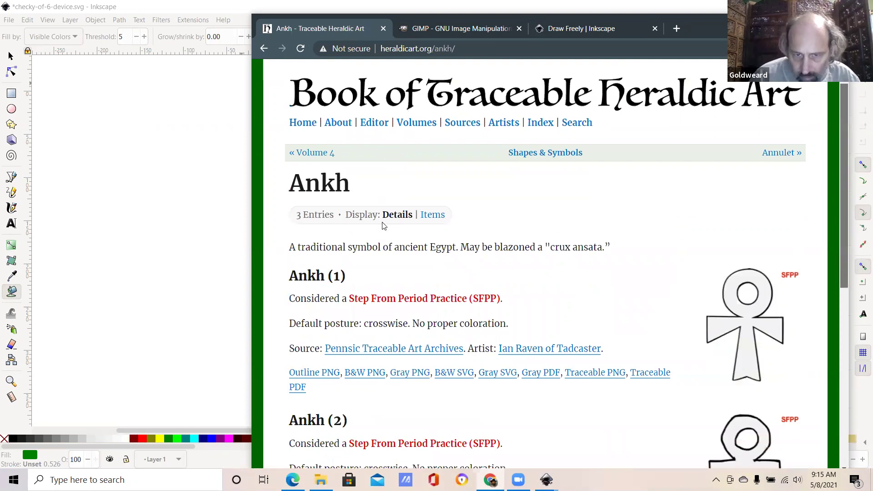
scroll(384, 224, "down", 3)
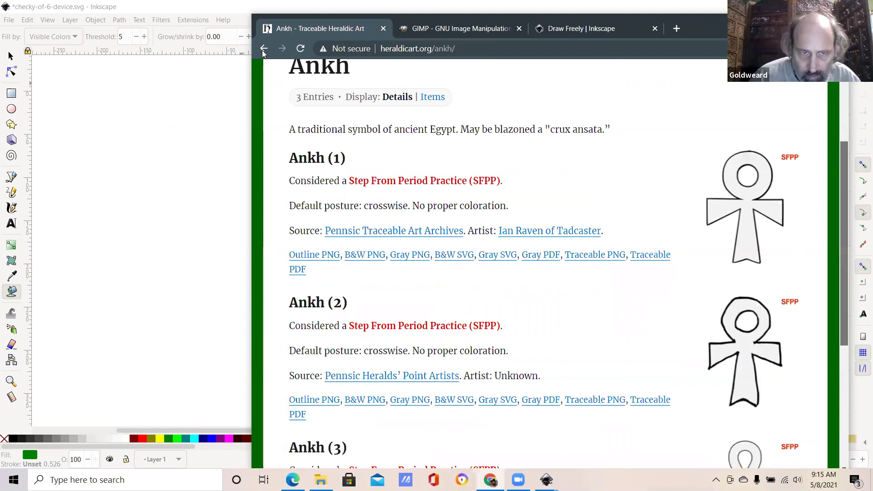
Step: Open the B&W SVG link under Ankh (1) to show the outlined ankh image
left_click(264, 49)
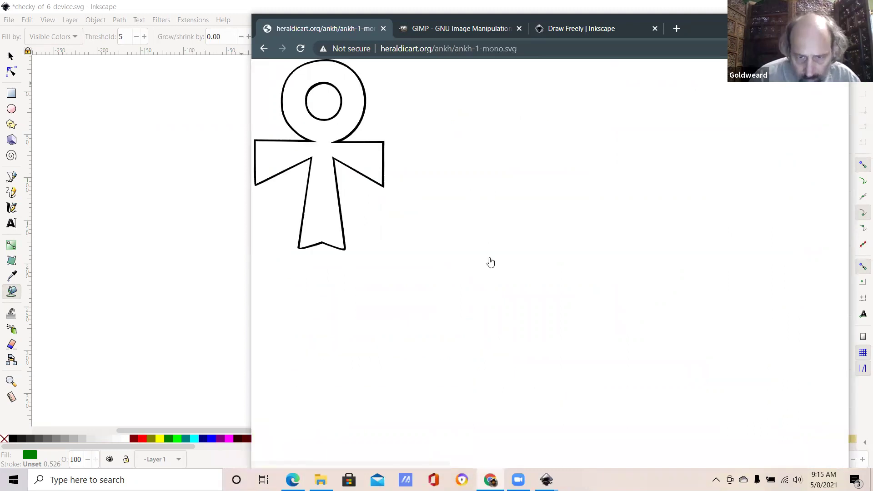
key("alt+Left")
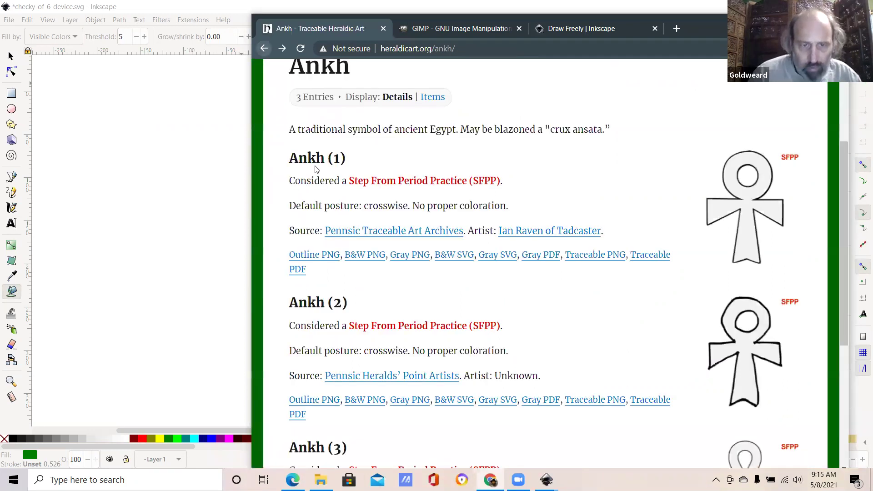
left_click(361, 259)
right_click(359, 234)
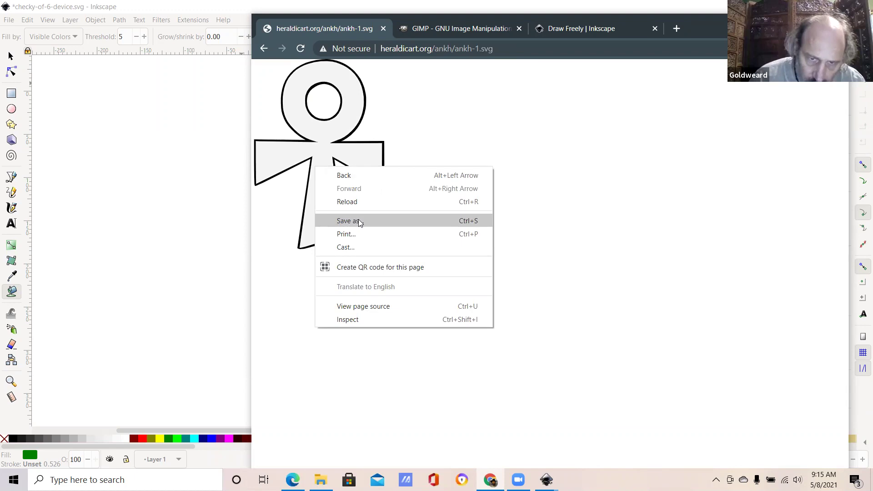
Step: Save the ankh image as ankh-1.svg on the Desktop and minimize Chrome
left_click(358, 221)
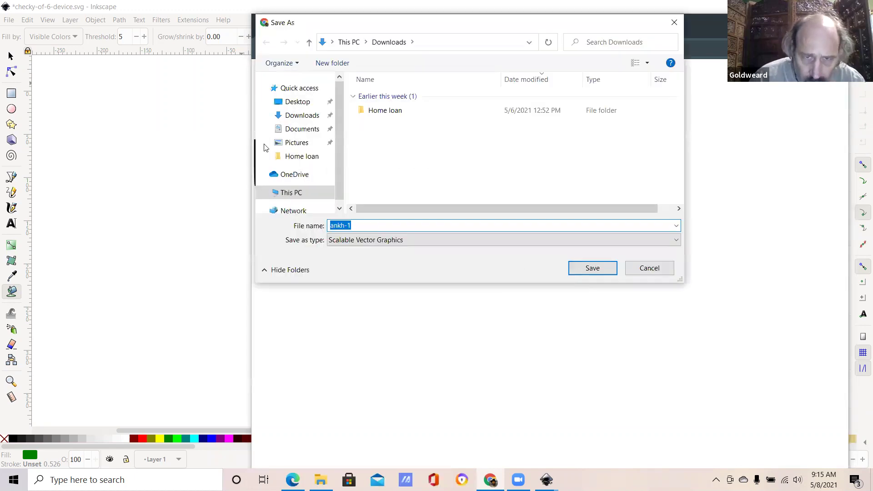
left_click(578, 271)
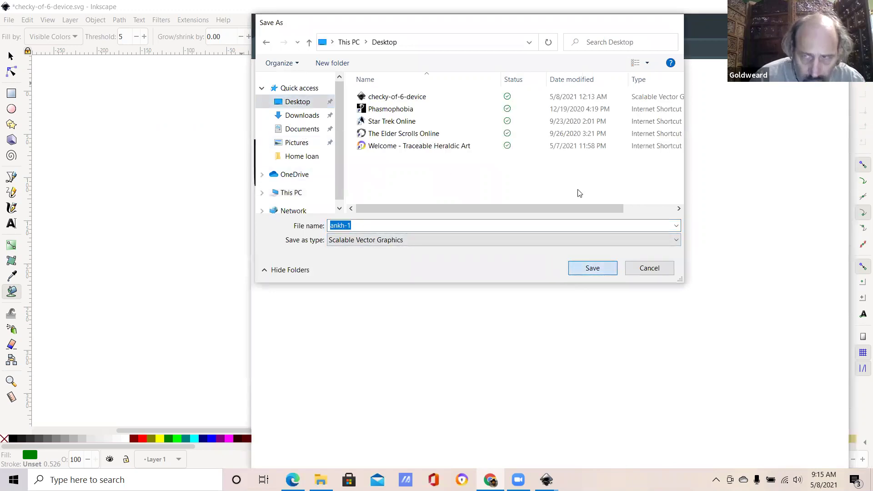
key("Return")
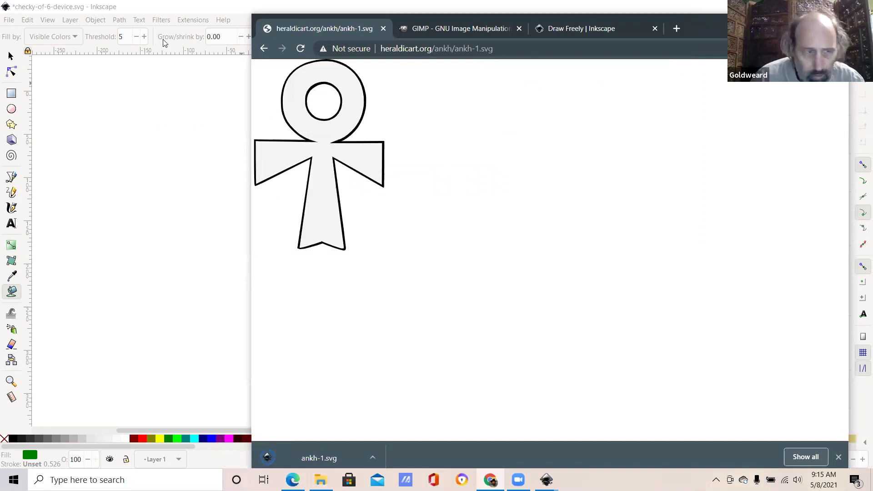
key("super+Down")
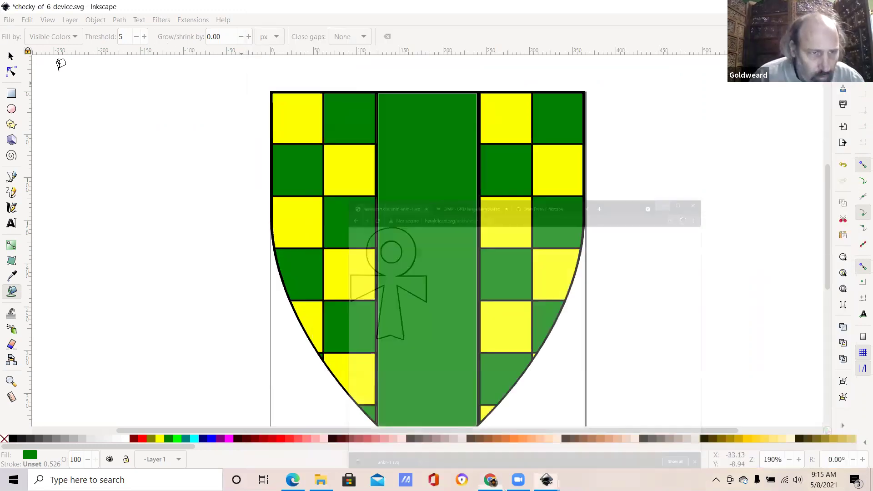
Step: Open ankh-1.svg in Inkscape, dismissing the OneDrive deleted-files reminder
key("alt+f")
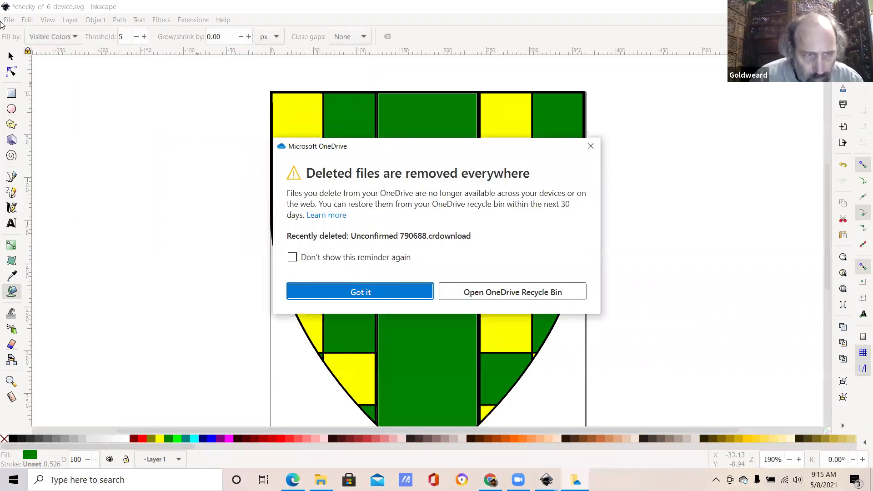
left_click(9, 36)
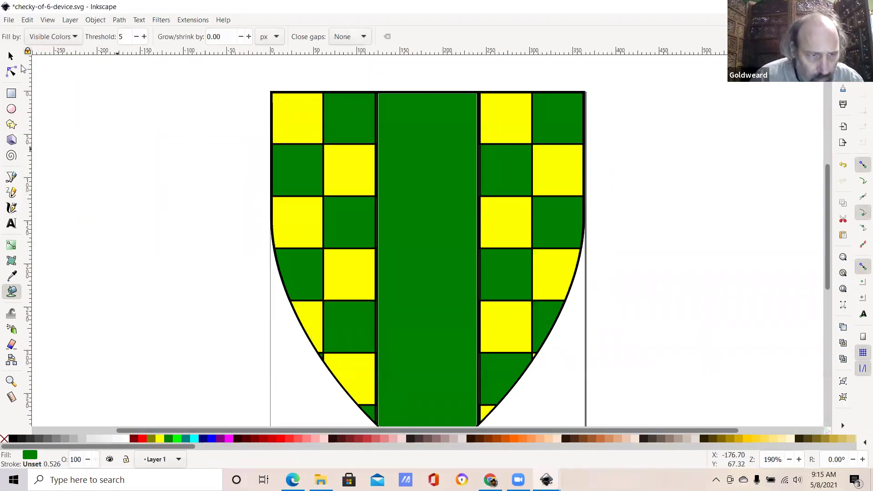
key("alt+f")
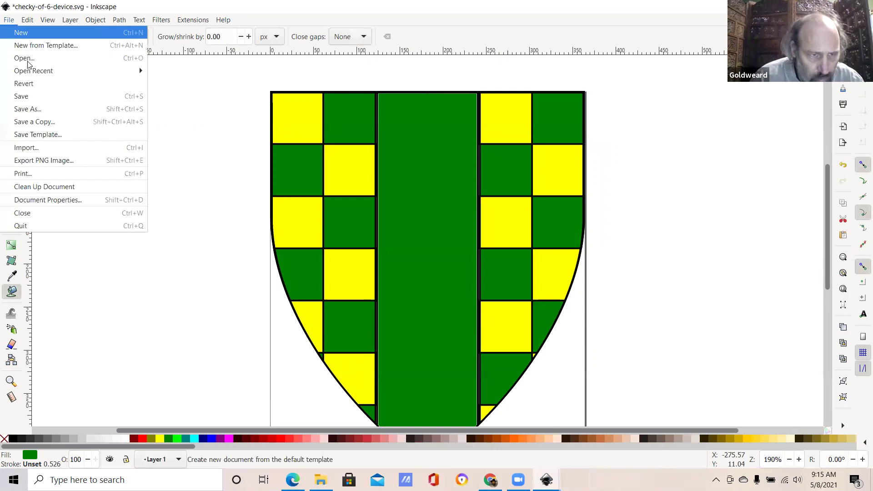
mouse_move(86, 71)
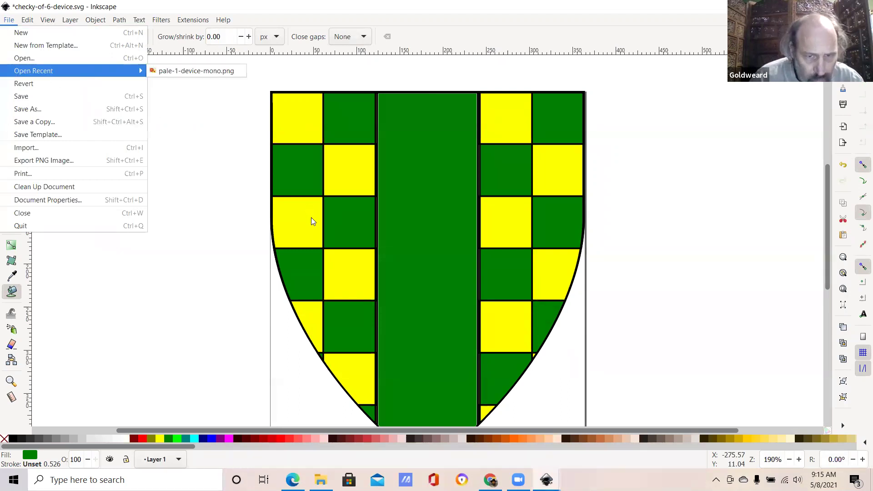
key("o")
key("Down")
key("Return")
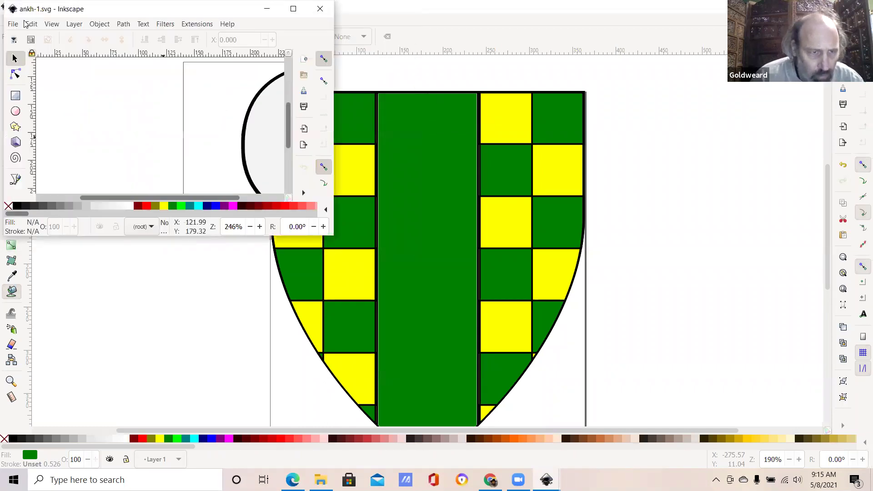
Step: In checky-of-6-device.svg, undo the accidental white fill and stretch to restore the green pale
left_click(35, 24)
left_click(36, 25)
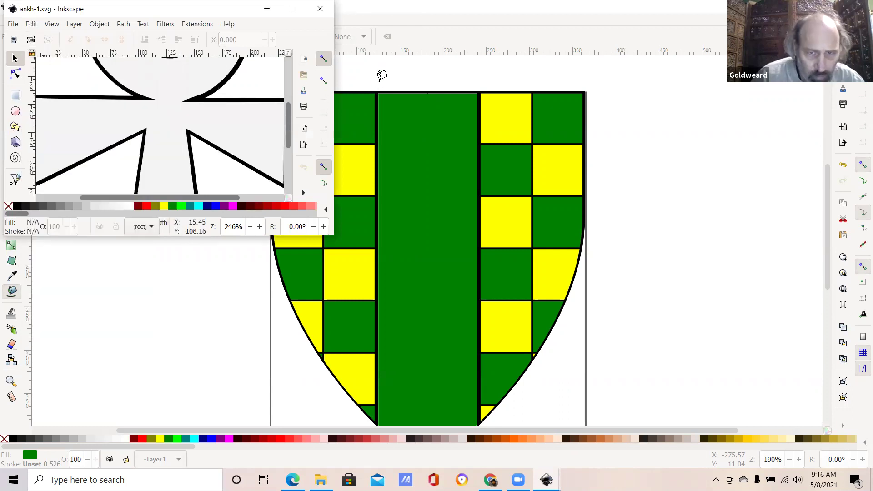
key("alt+Tab")
key("ctrl+z")
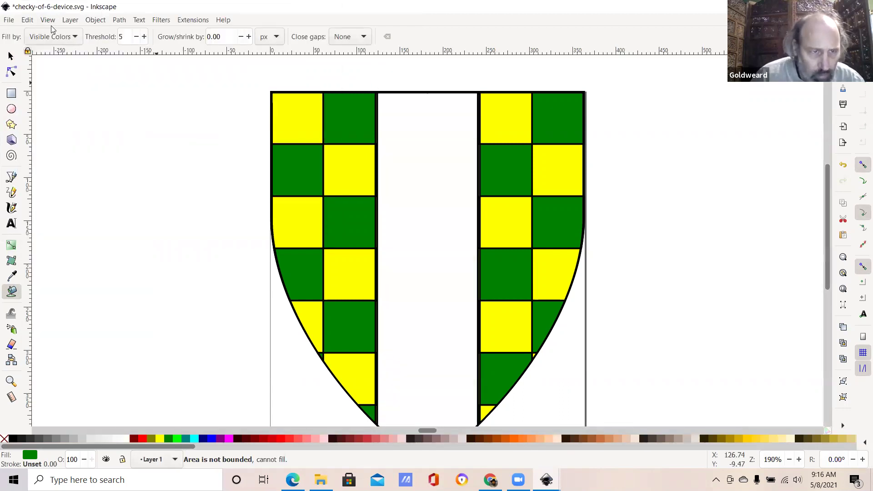
left_click(27, 20)
left_click(36, 32)
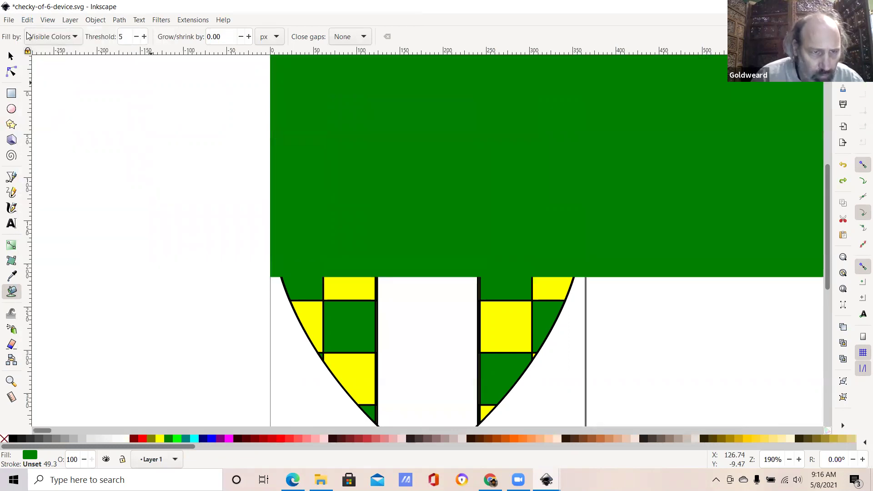
left_click(28, 20)
left_click(50, 35)
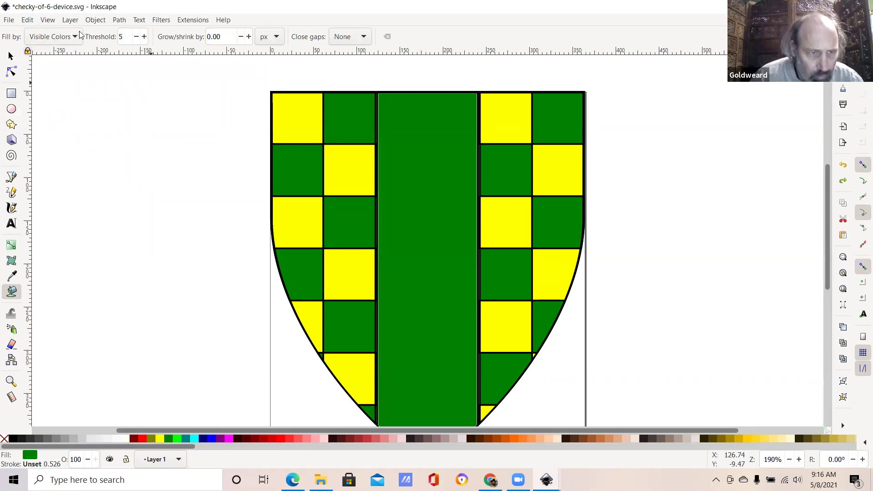
Step: Add a new layer named Layer 2 above the current layer
left_click(47, 20)
mouse_move(93, 20)
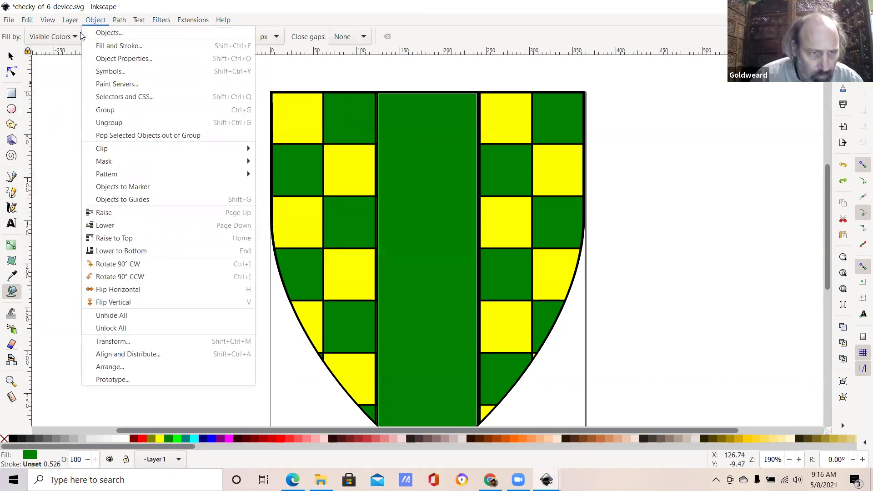
left_click(82, 46)
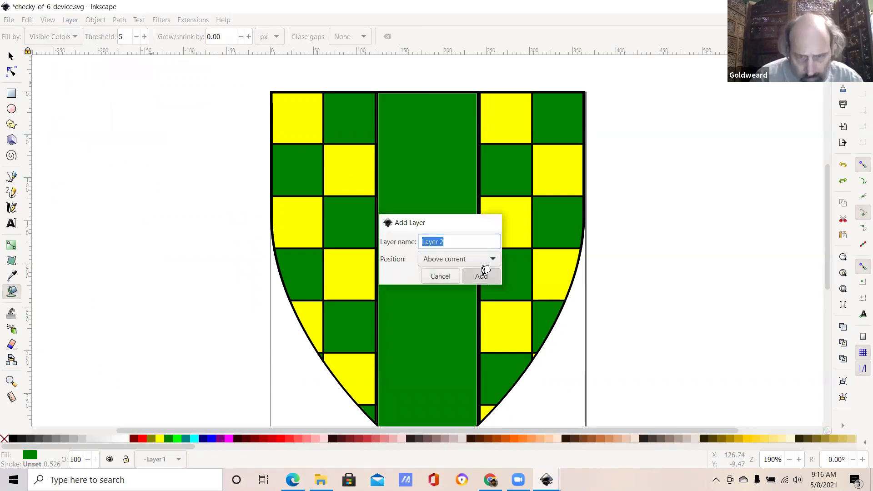
left_click(485, 278)
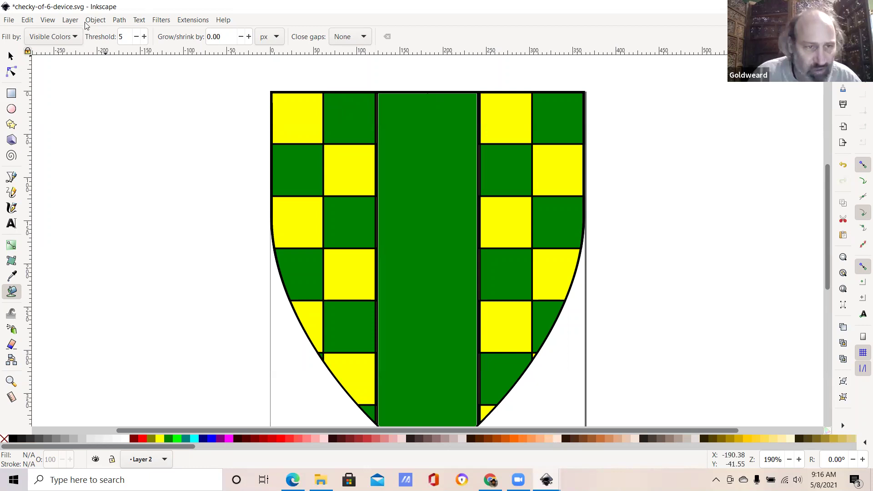
Step: Paste the copied shield outline, then undo the paste
key("alt+e")
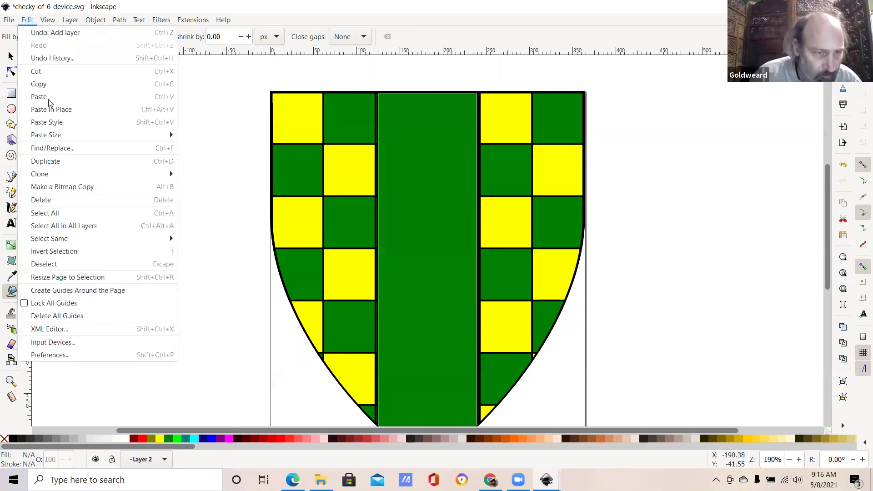
left_click(48, 96)
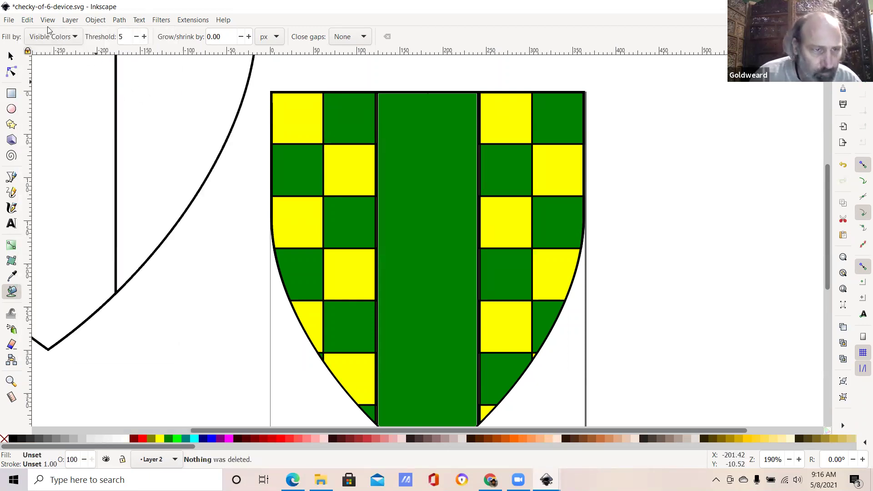
left_click(34, 21)
left_click(40, 36)
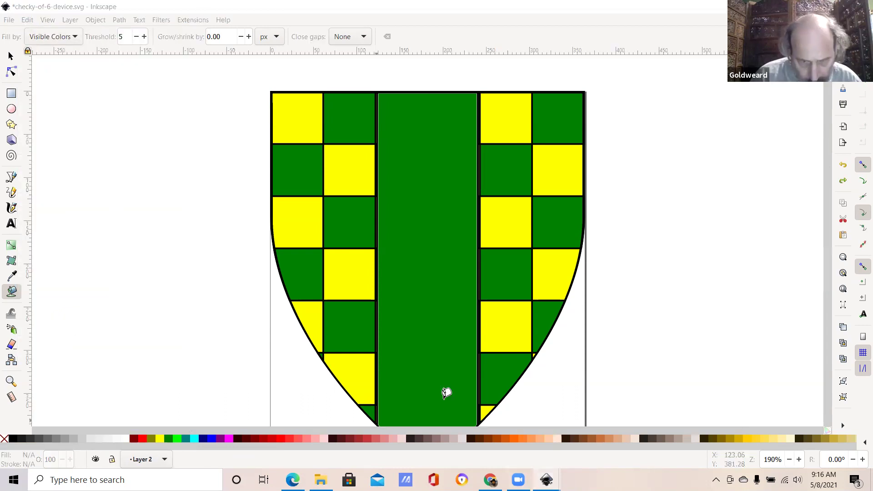
Step: Select and copy the whole ankh drawing in the ankh-1.svg window
mouse_move(546, 480)
left_click(650, 439)
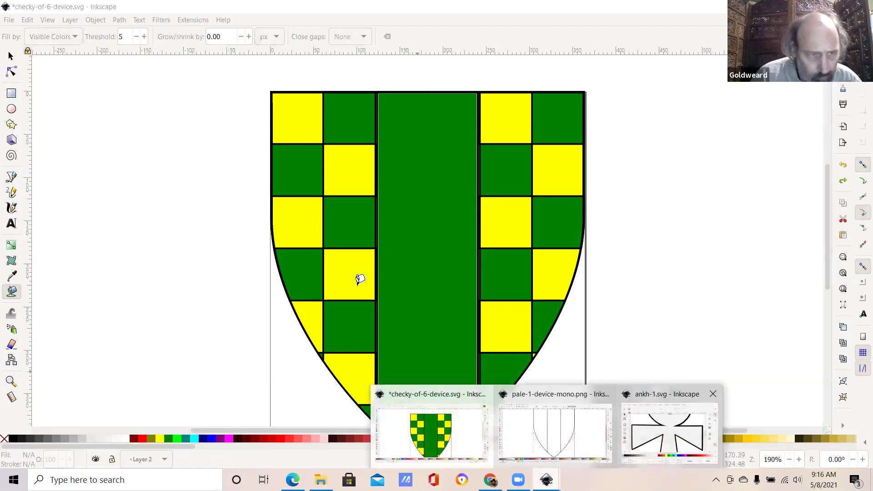
left_click(31, 24)
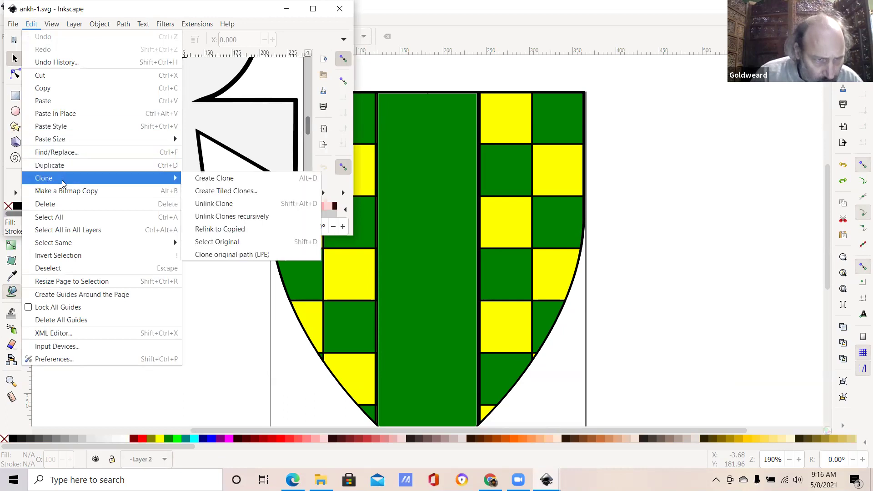
left_click(62, 217)
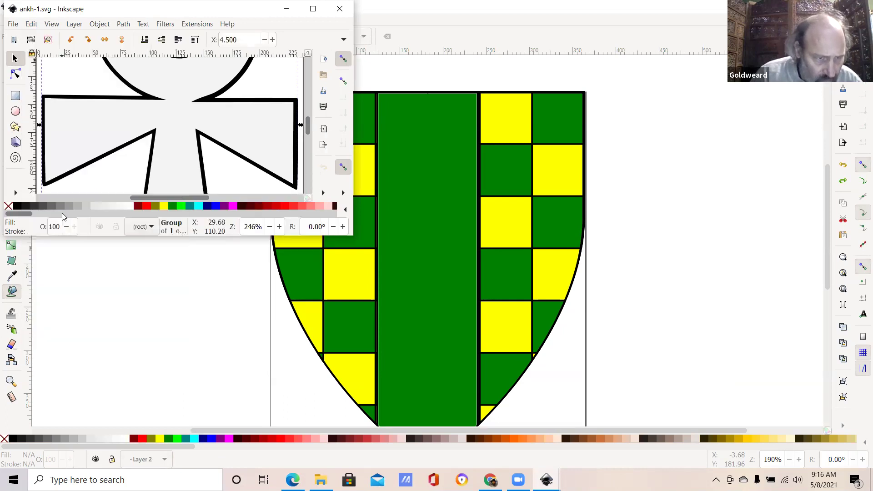
left_click(32, 24)
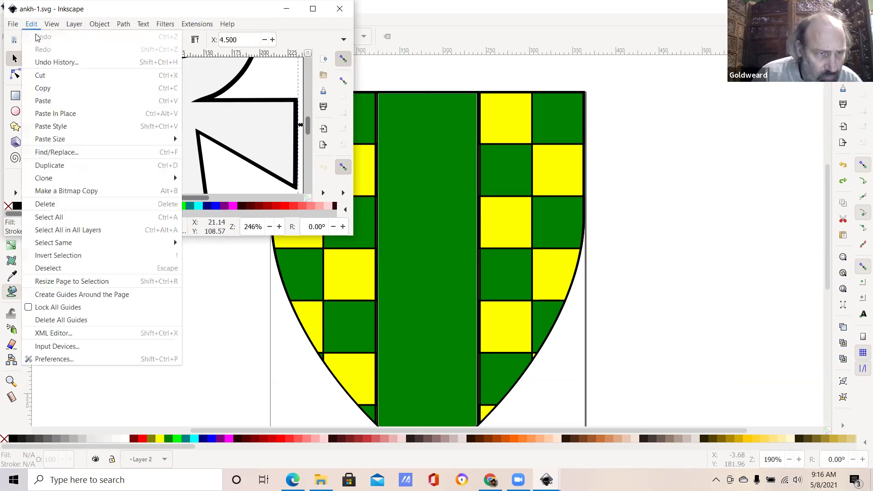
left_click(43, 88)
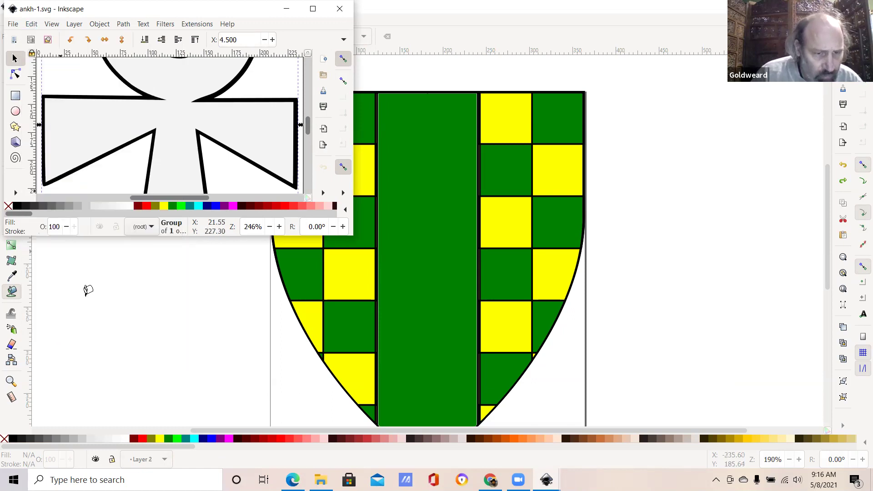
Step: Paste the ankh into the checky shield document, undoing an accidental green fill
key("alt+Tab")
left_click(44, 90)
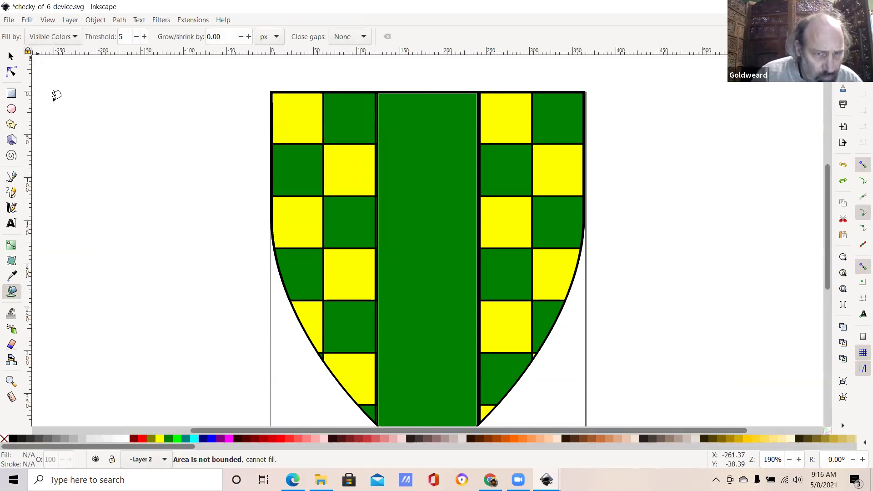
key("alt+e")
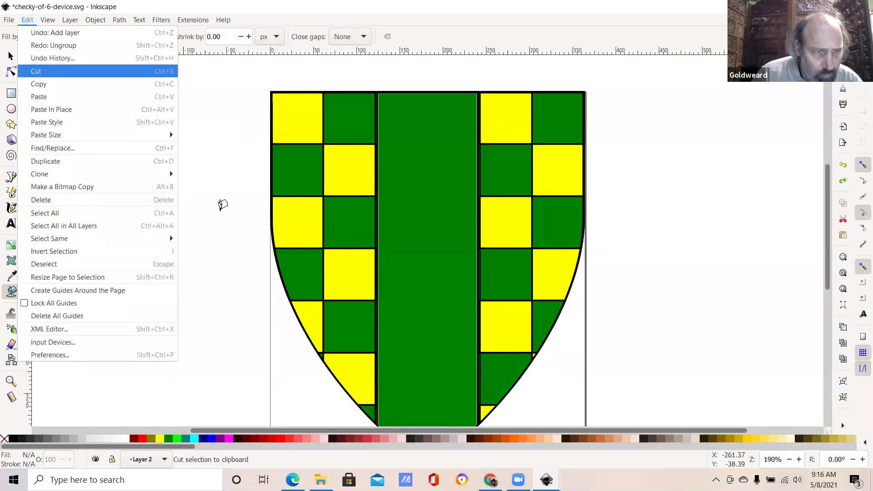
left_click(73, 97)
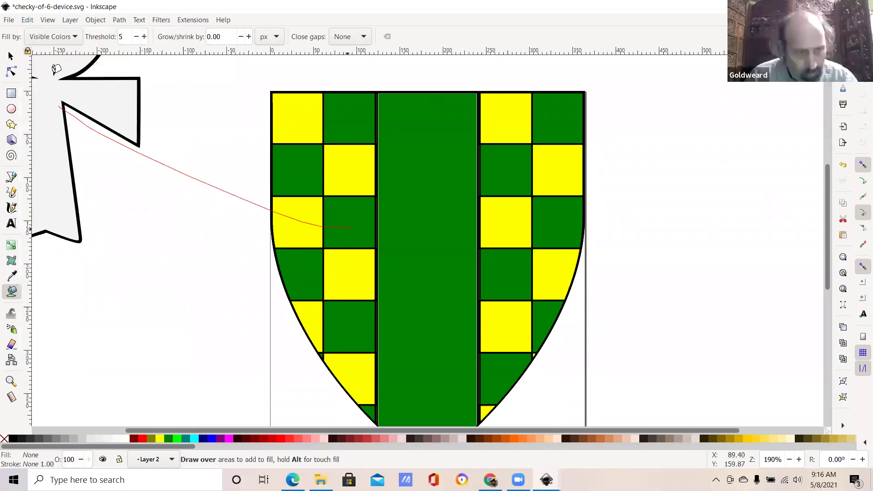
left_click(56, 70)
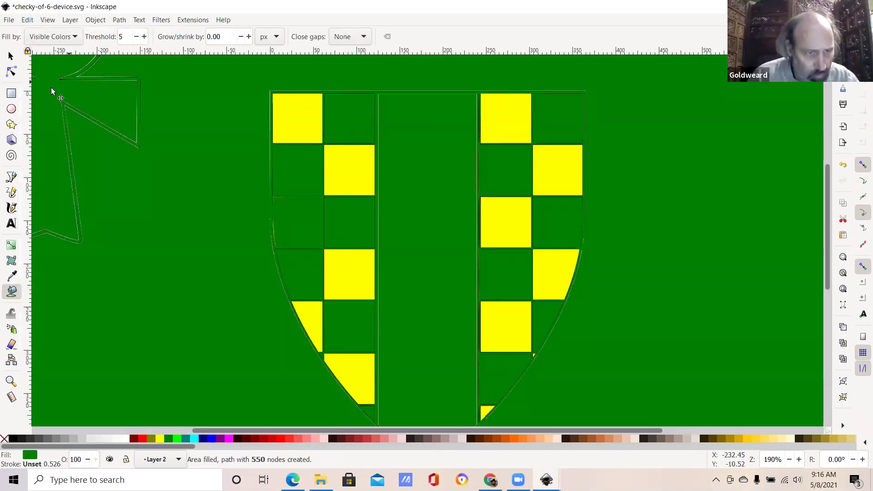
key("ctrl+z")
key("s")
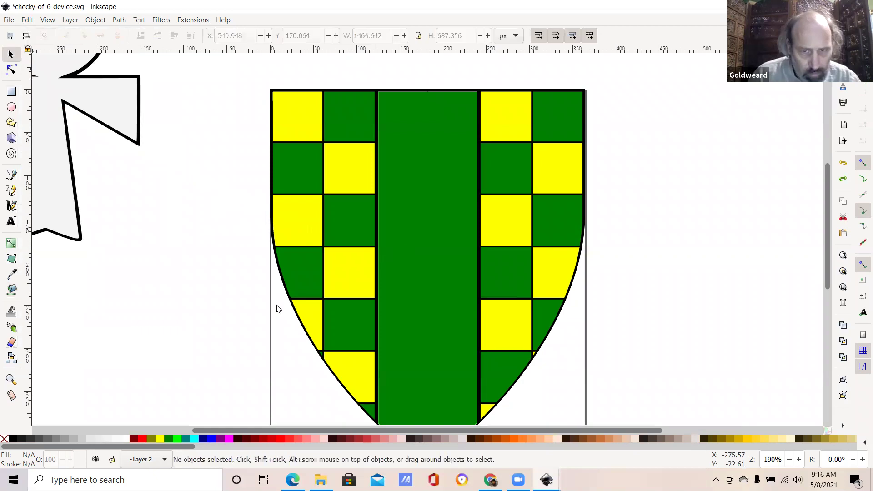
key("Tab")
Step: Shrink the ankh to about 105 × 167 px and move it onto the upper green pale
mouse_move(285, 404)
left_mouse_down()
mouse_move(339, 370)
mouse_move(374, 331)
mouse_move(374, 296)
left_mouse_up()
left_click_drag(283, 401, 338, 368)
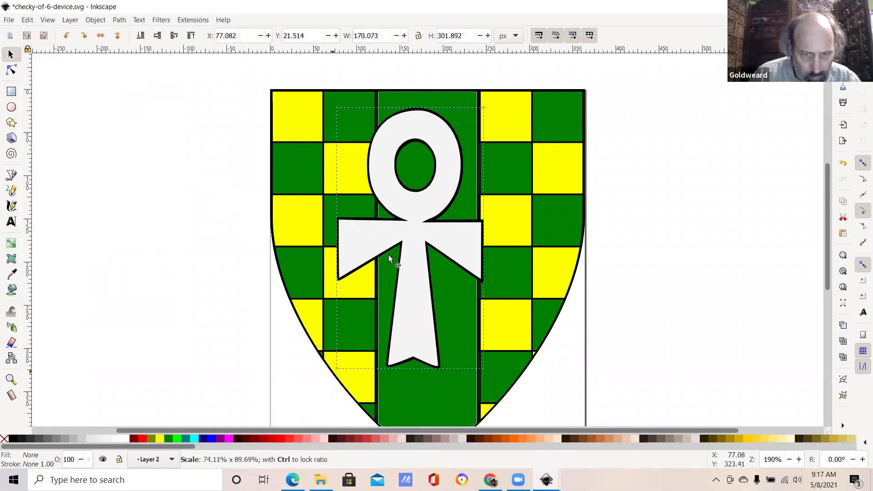
left_click_drag(389, 255, 390, 255)
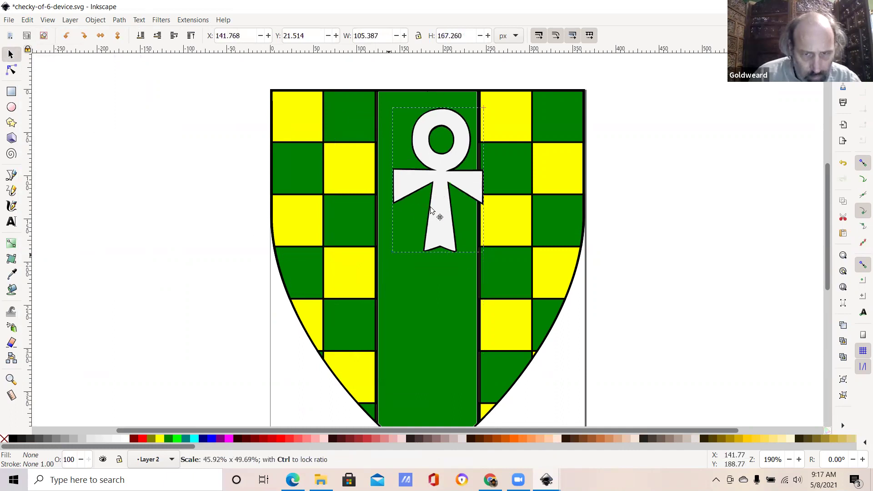
mouse_move(431, 213)
left_mouse_down()
mouse_move(425, 260)
mouse_move(430, 210)
left_mouse_up()
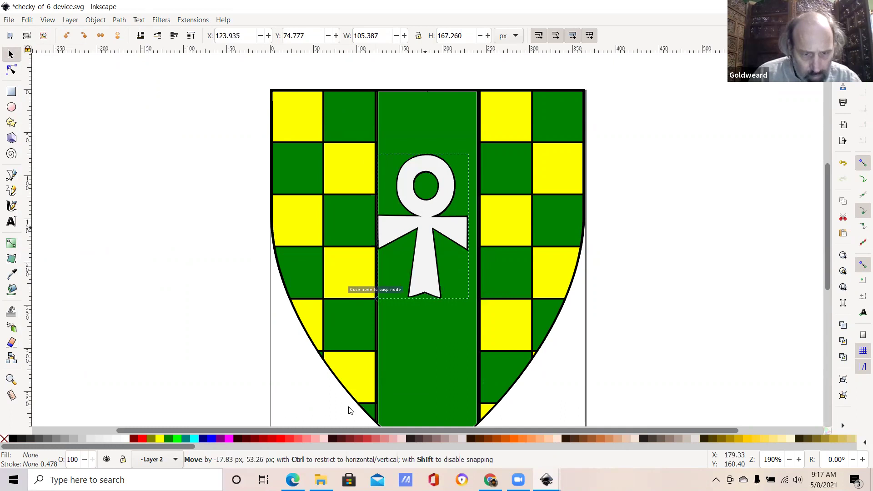
Step: Colour the ankh solid yellow from the palette swatch
left_click(161, 440)
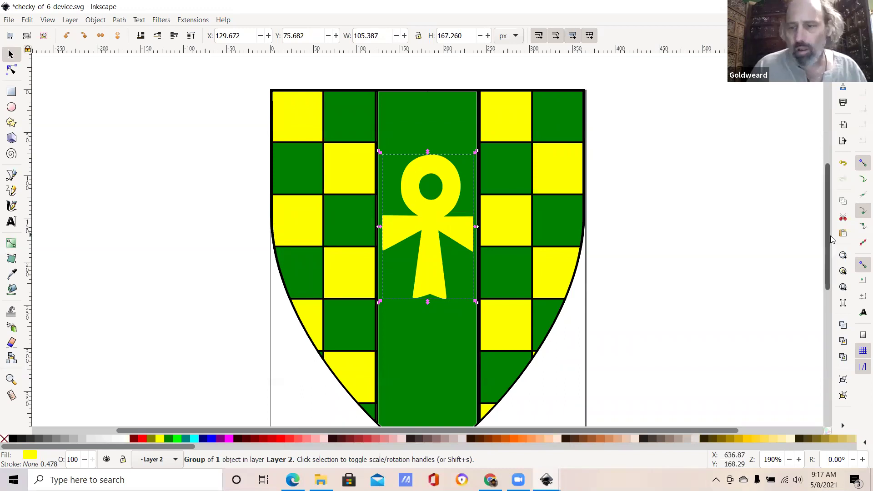
scroll(831, 259, "down", 6)
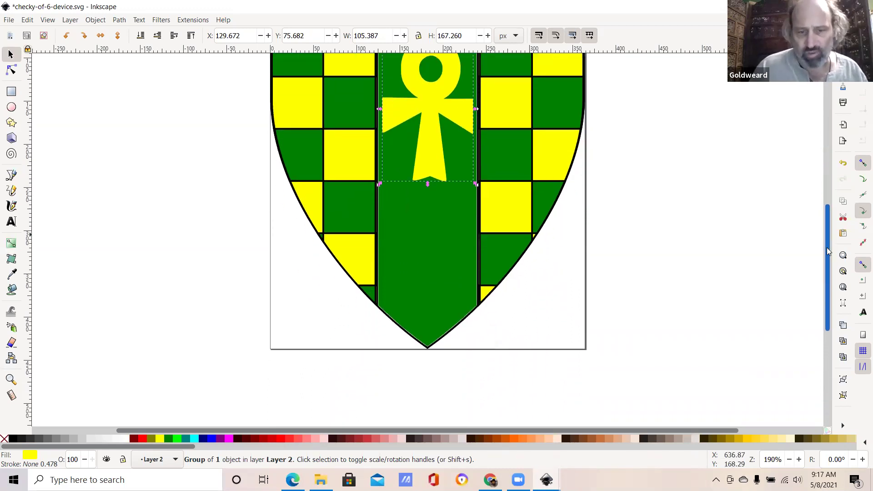
scroll(830, 244, "up", 8)
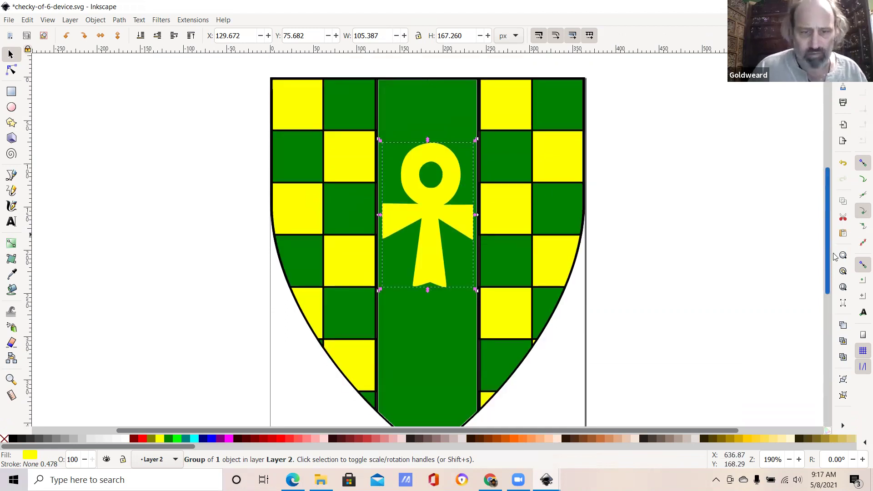
scroll(834, 248, "down", 4)
scroll(73, 68, "up", 1)
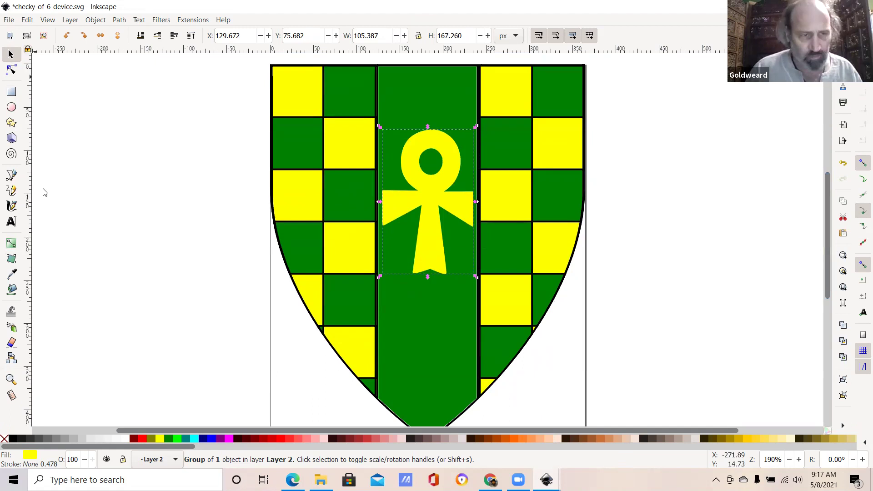
left_click(8, 19)
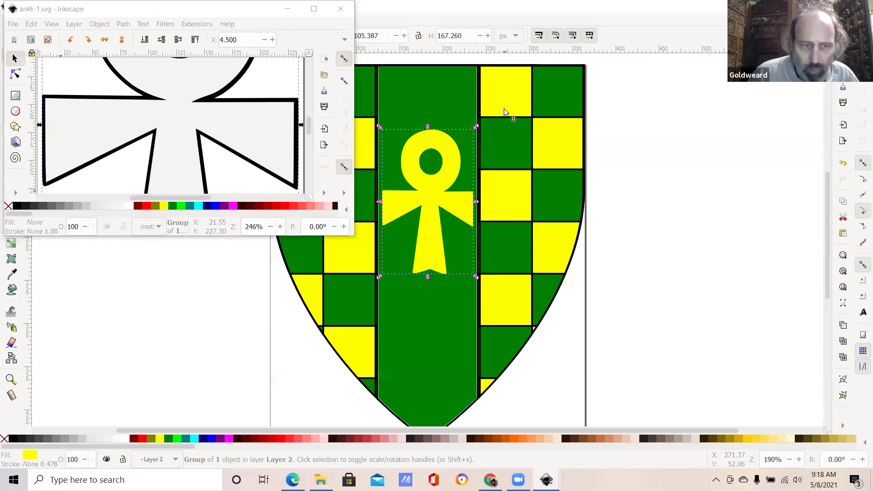
Step: Close the ankh-1.svg window, leaving only the shield document open
left_click(341, 12)
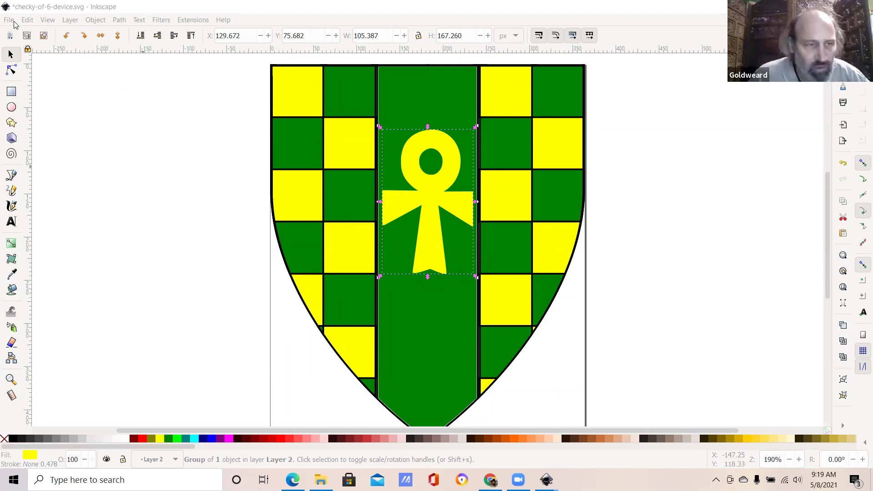
Step: Open Export PNG Image for the ankh and enter 72 as the export dpi
key("alt+f")
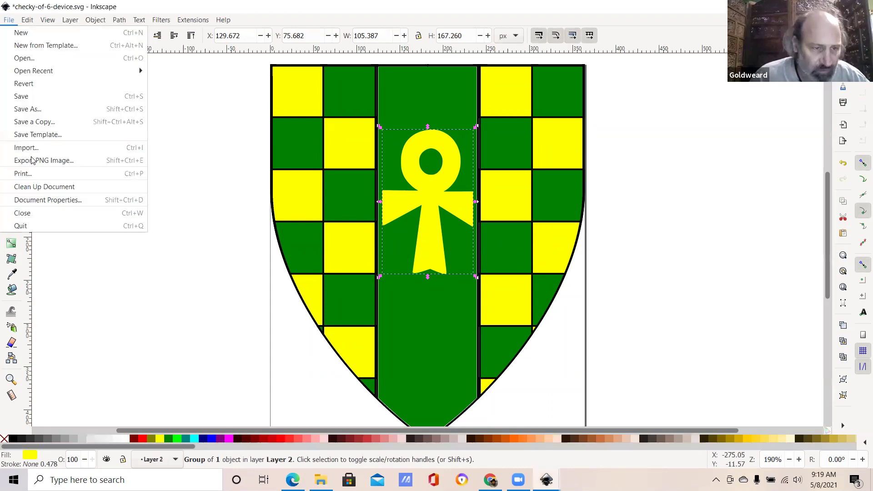
key("Return")
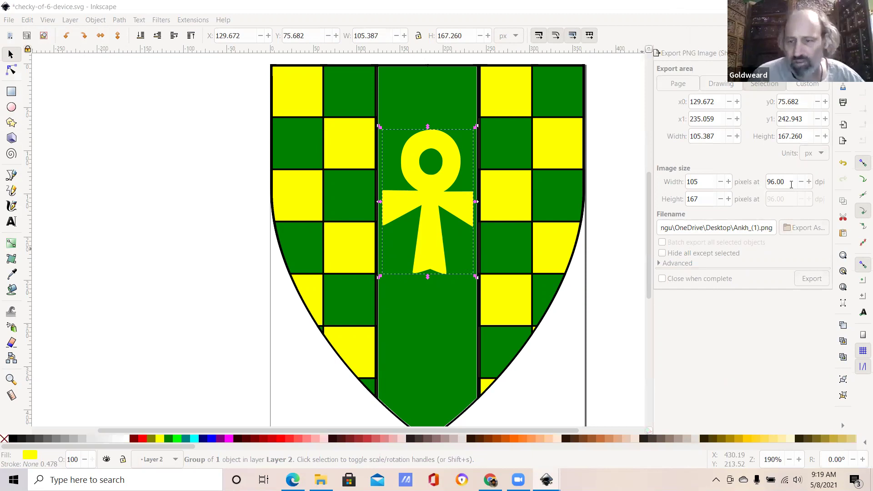
left_click(762, 182)
key("ctrl+a")
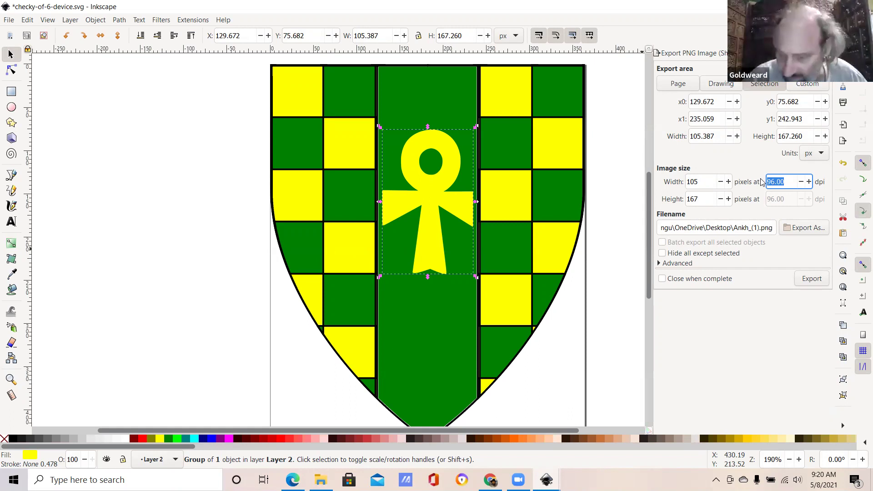
type("72")
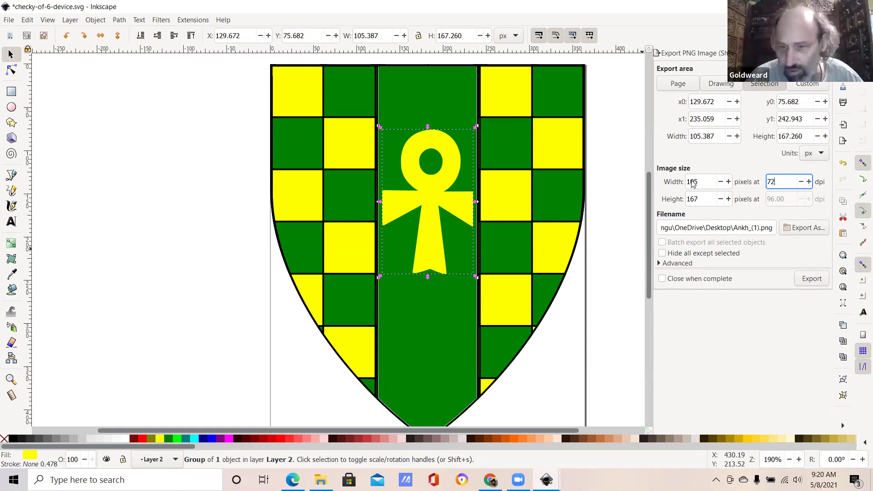
Step: Clear the dpi and set the ankh export width to 500 px, giving 500 × 794 at 455.72 dpi
left_click(705, 184)
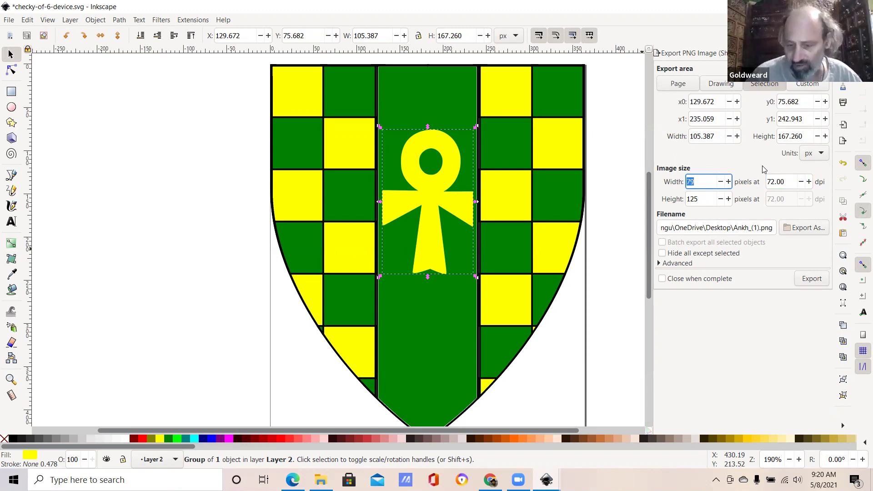
type("2")
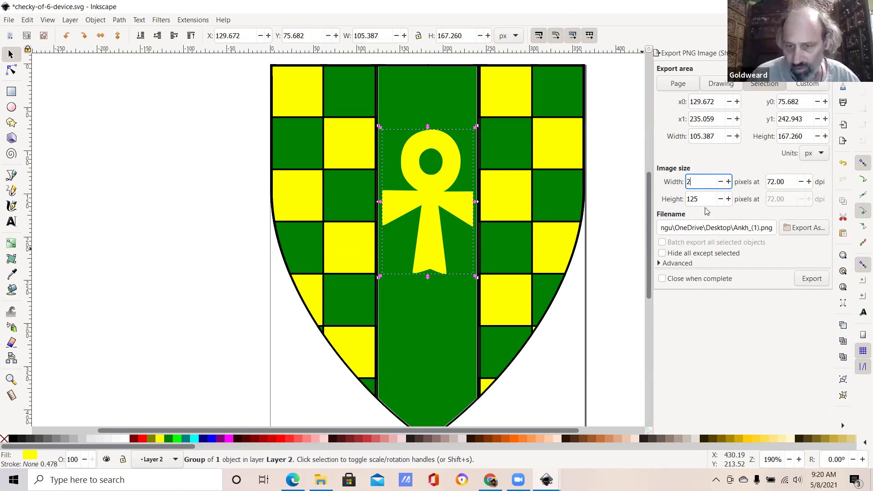
type("00")
key("Tab")
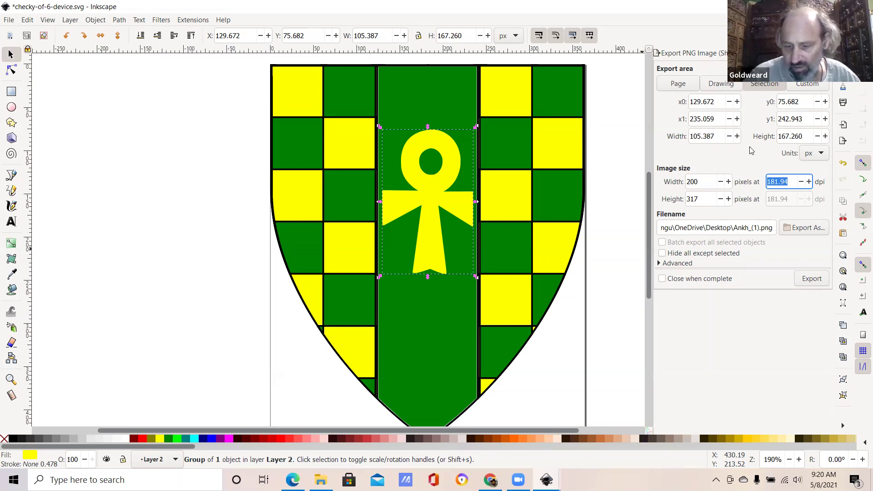
type("72")
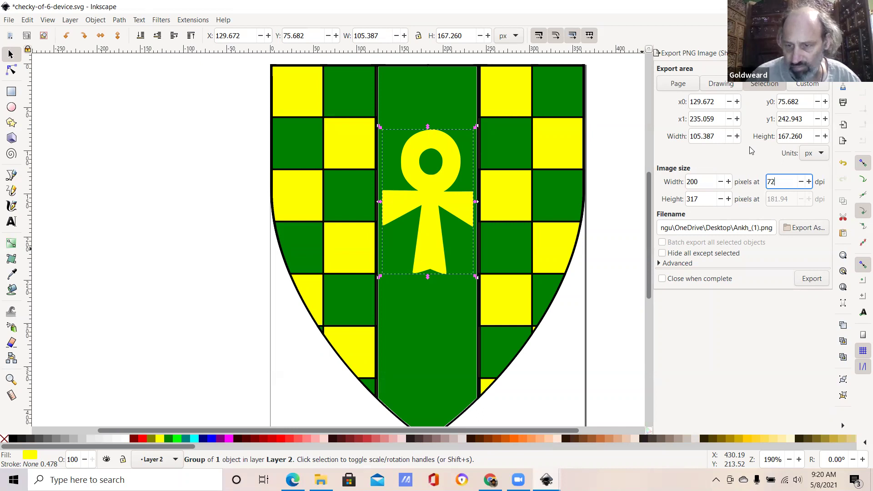
double_click(781, 186)
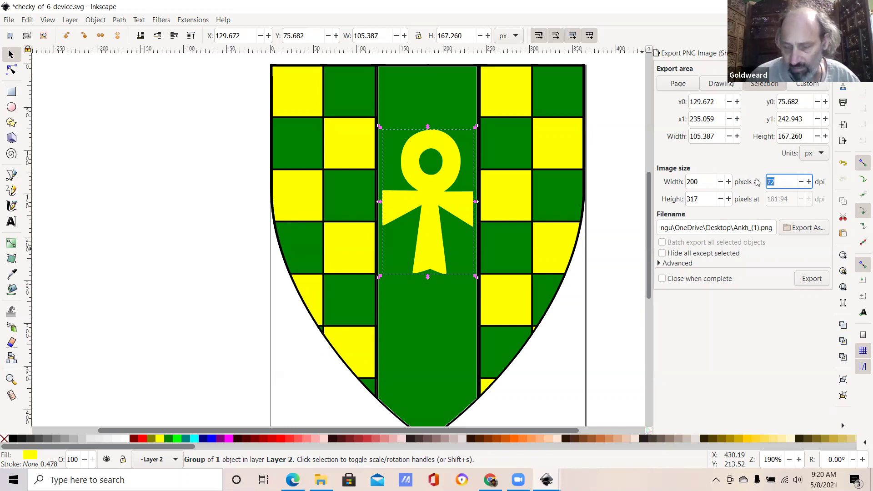
key("BackSpace")
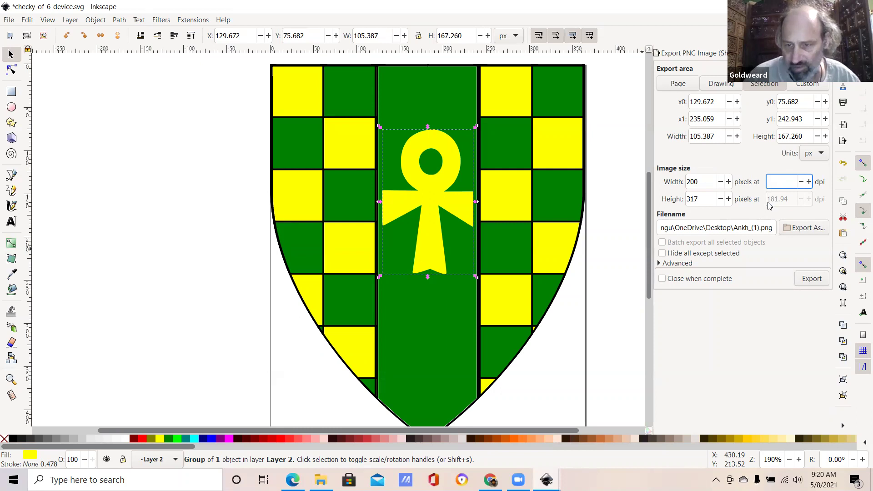
left_click(721, 201)
left_click(706, 183)
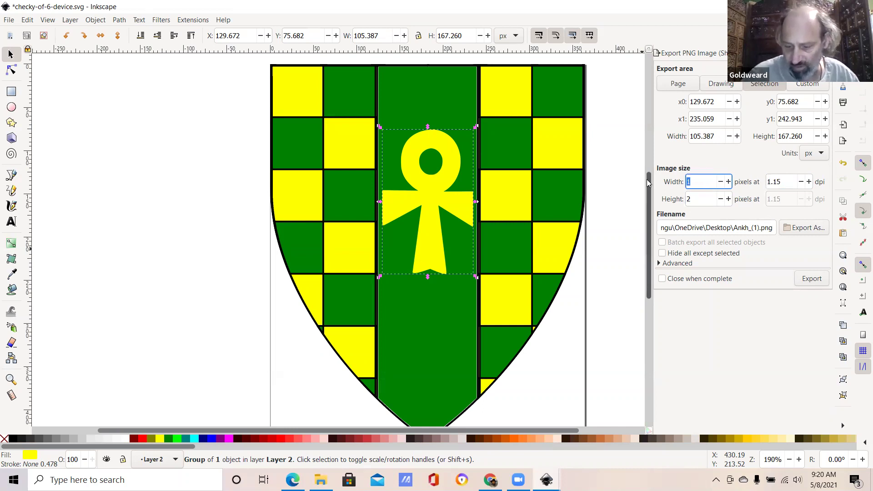
type("500")
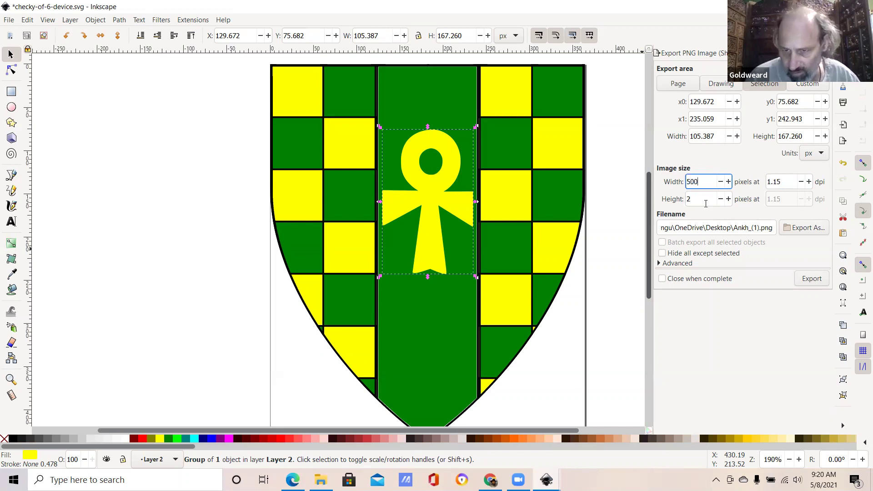
key("Tab")
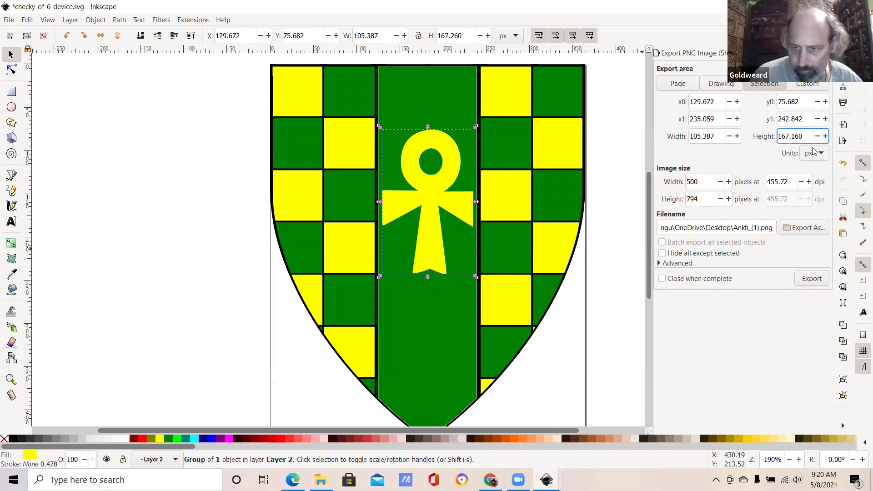
Step: Show the export area in inches and set the resolution back to 72 dpi
left_click(814, 155)
left_click(807, 95)
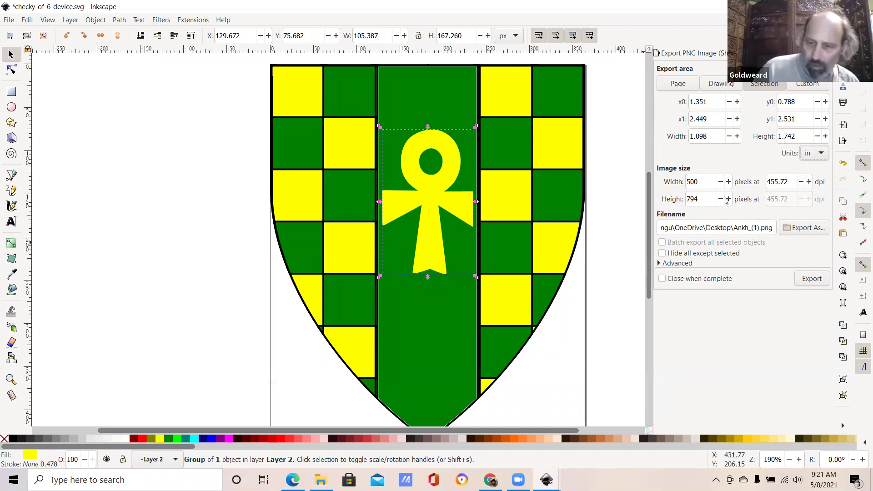
left_click(784, 182)
left_click_drag(785, 182, 737, 182)
type("7")
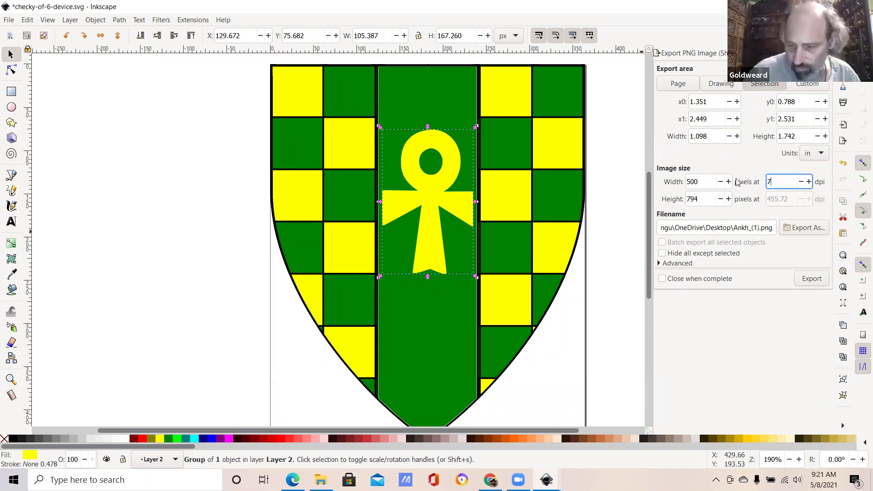
type("2")
left_click(703, 181)
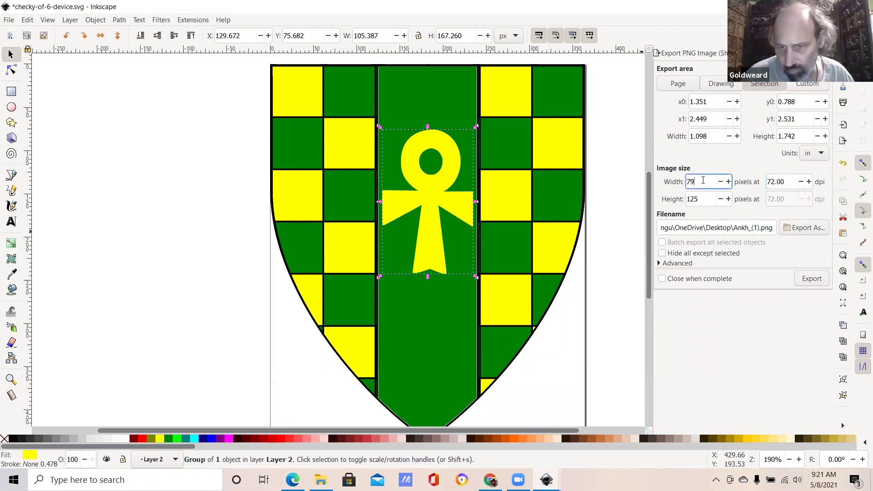
Step: Export the ankh to Ankh_(1).png on the Desktop at 79 × 125 px, then select the file name
left_click(809, 282)
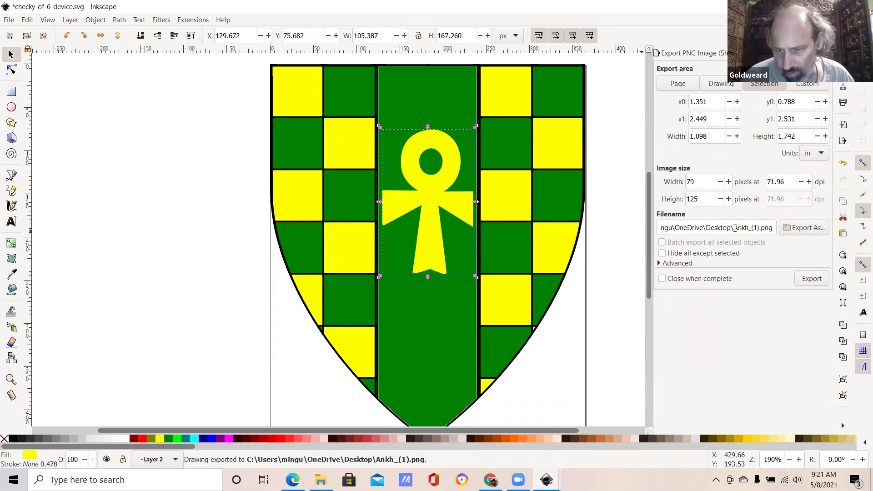
left_click_drag(734, 227, 774, 229)
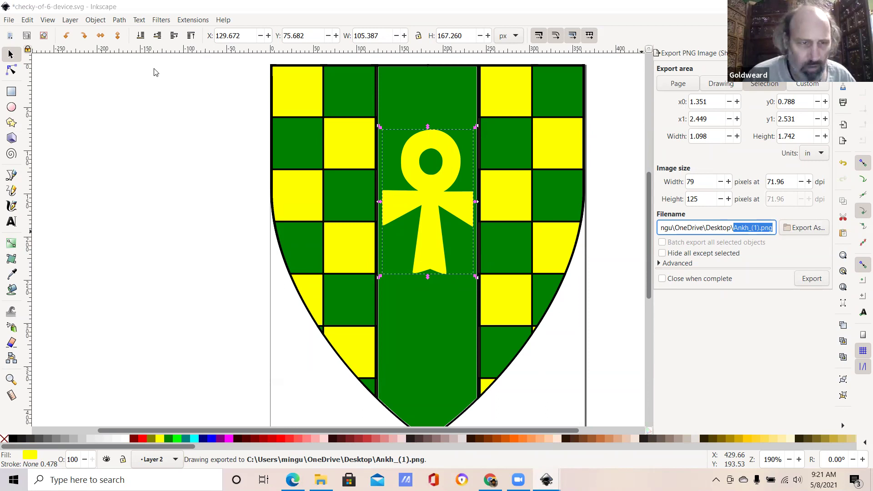
key("super+d")
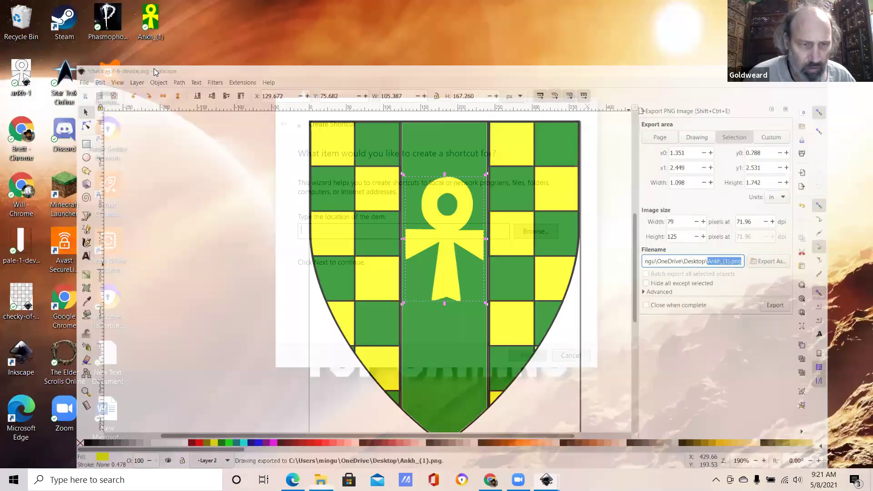
Step: Check the desktop for the exported Ankh_(1) image icon
left_click(336, 131)
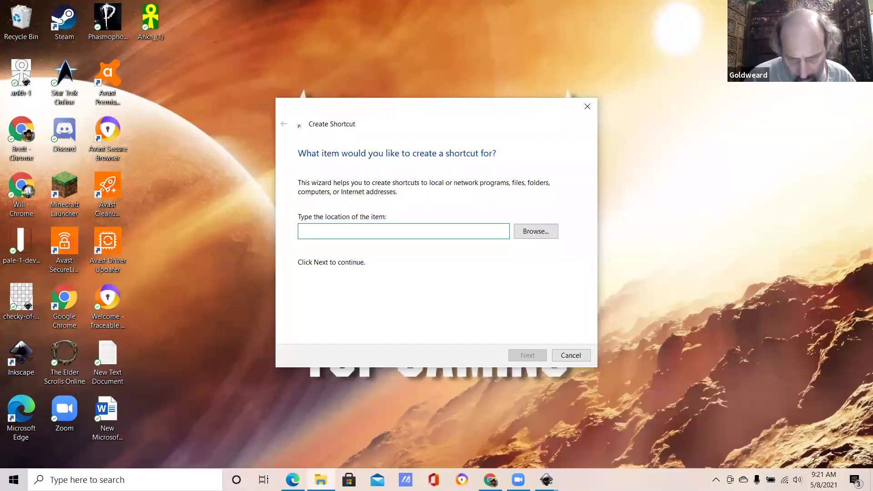
mouse_move(490, 480)
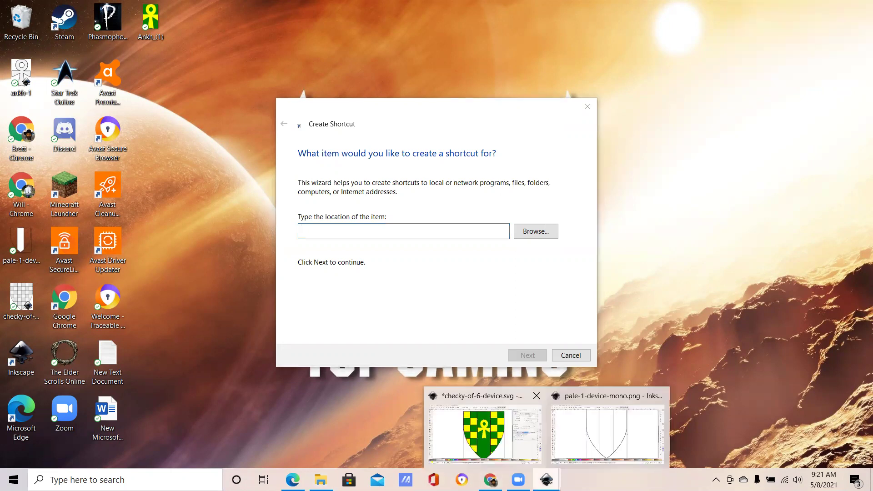
Step: Bring Inkscape back and rename the export file to ankh.png
left_click(483, 432)
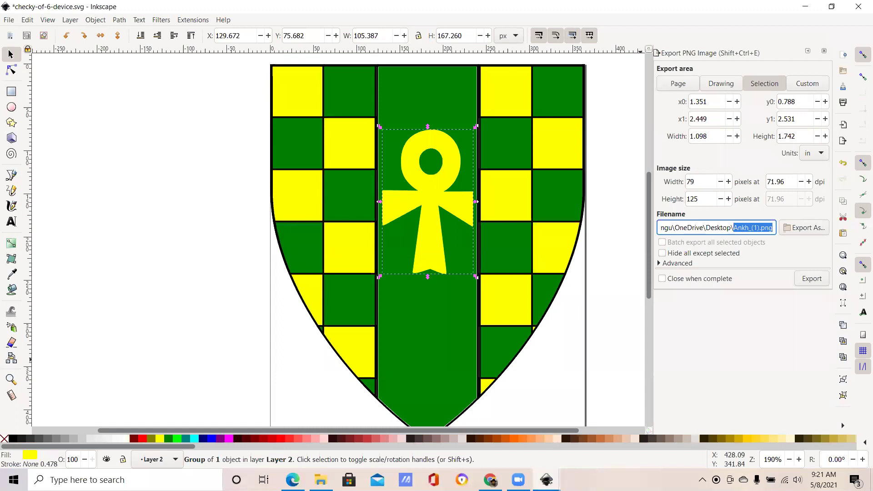
type("ank")
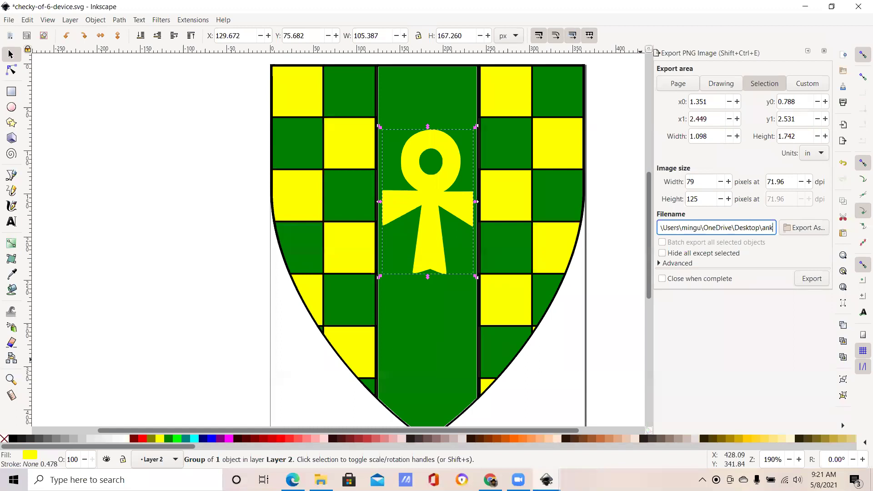
type("h")
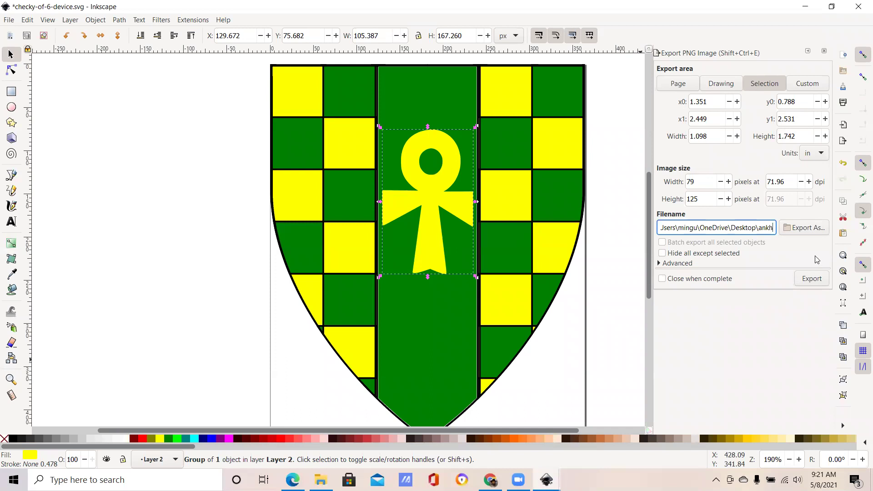
type(".png")
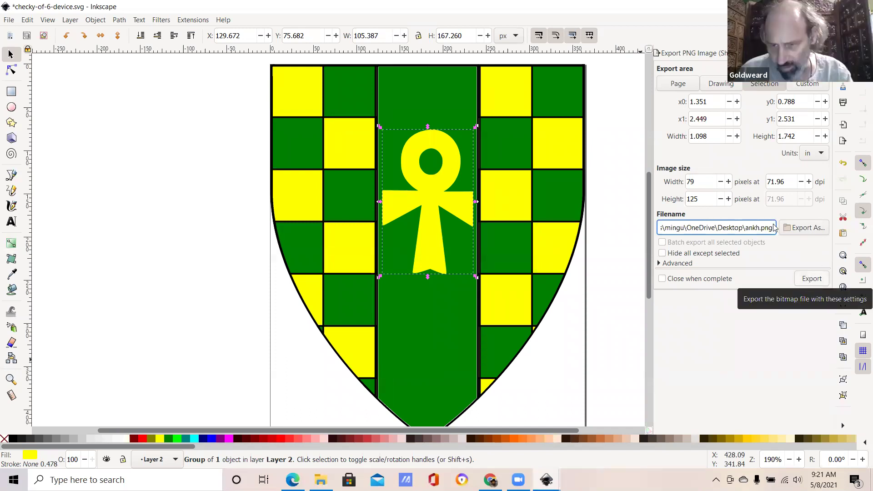
Step: Set the export area to the whole drawing and export it at 273 × 327 px
left_click(694, 85)
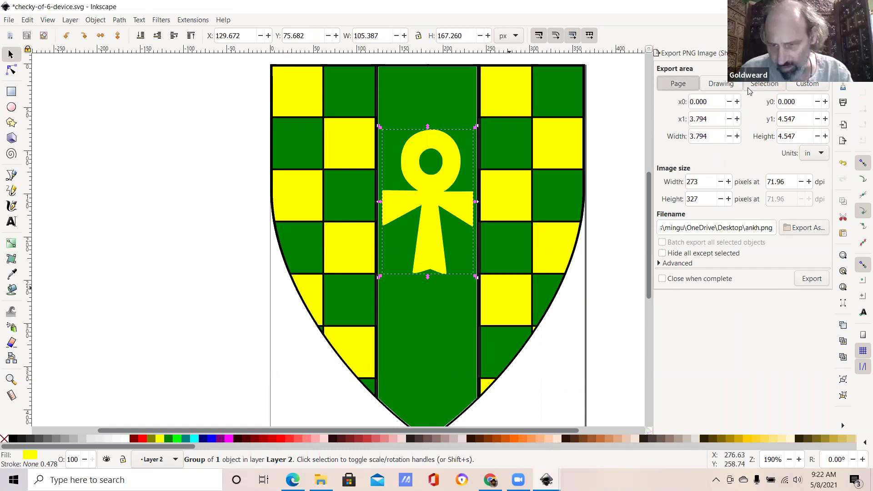
key("Escape")
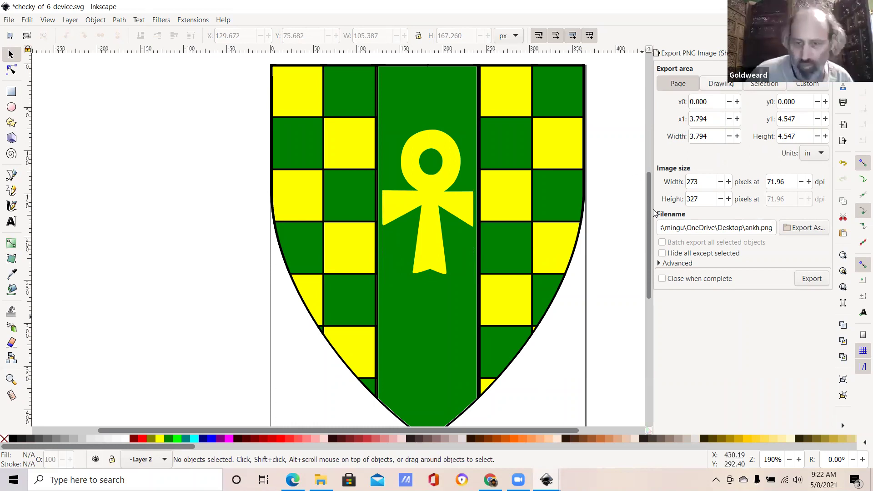
scroll(651, 221, "down", 10)
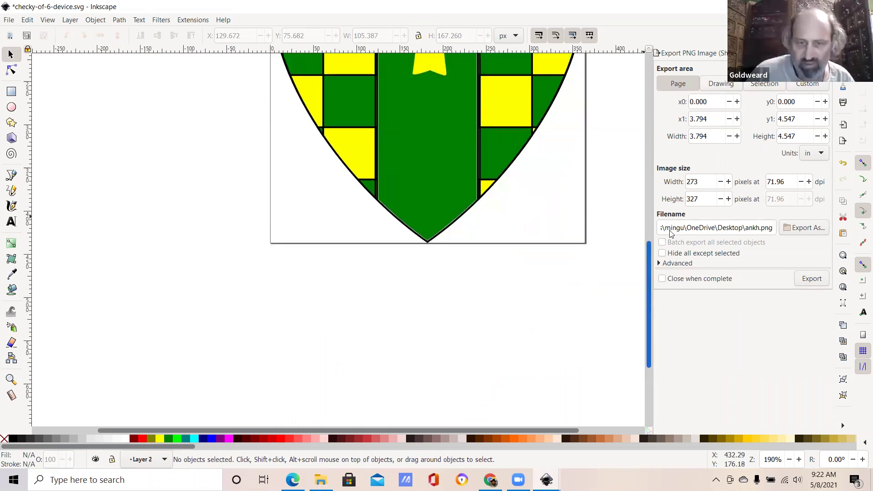
scroll(526, 174, "up", 6)
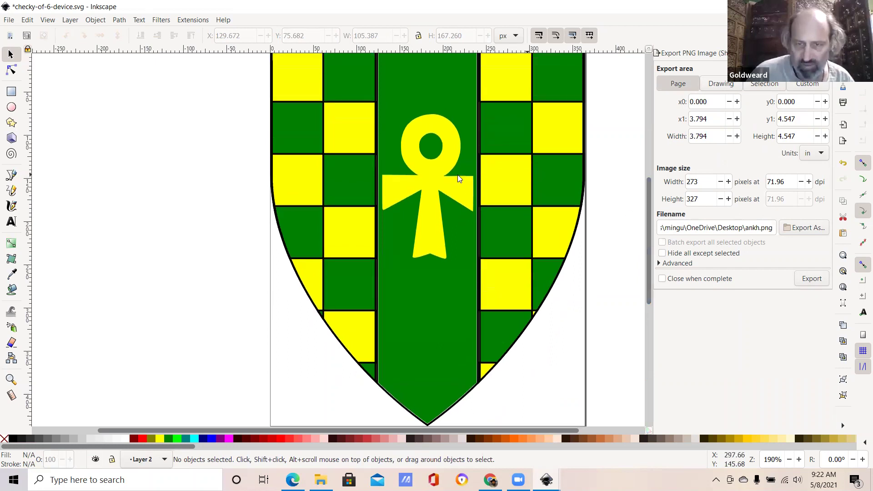
left_click(458, 174)
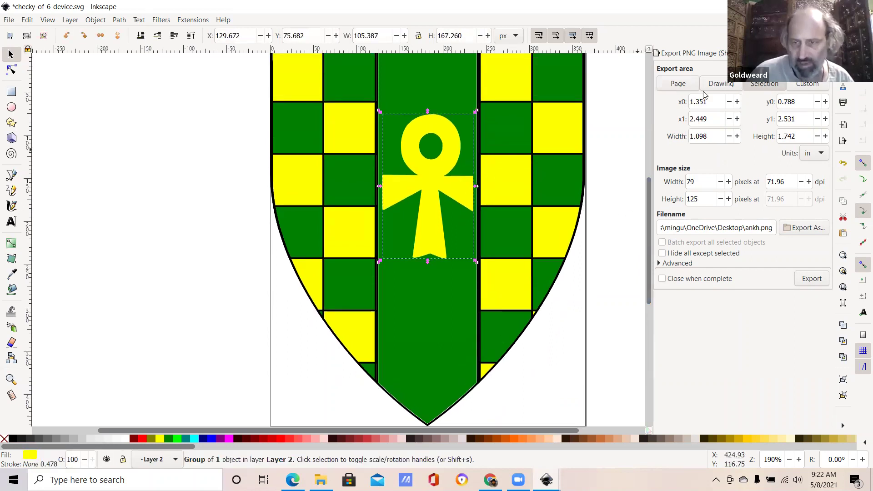
left_click(734, 80)
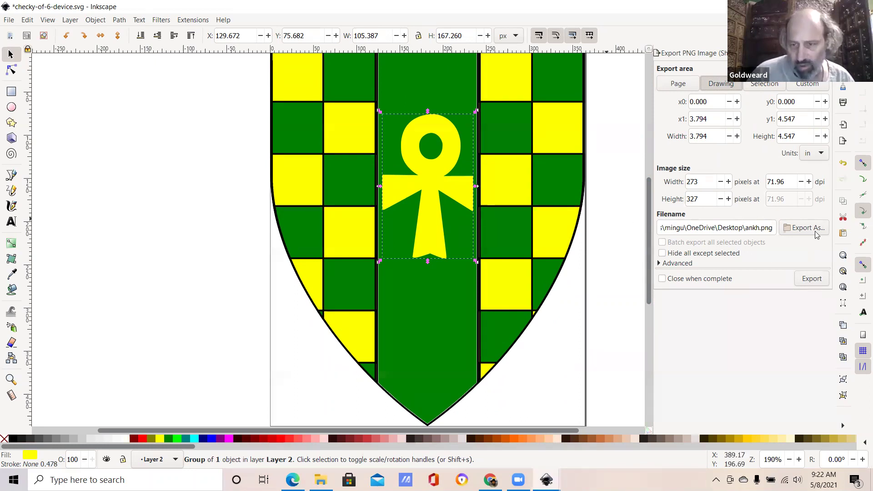
left_click(812, 278)
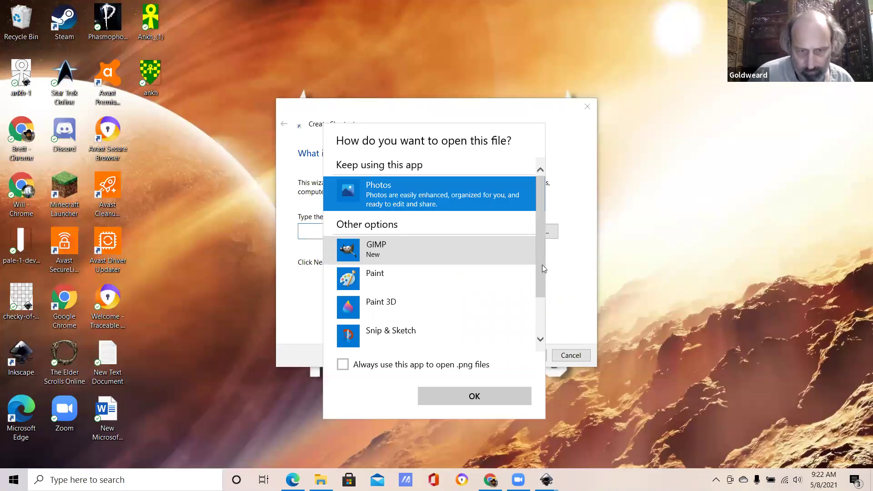
Step: View ankh.png in Photos, snap the viewer right, and move its desktop icon lower
scroll(458, 401, "down", 2)
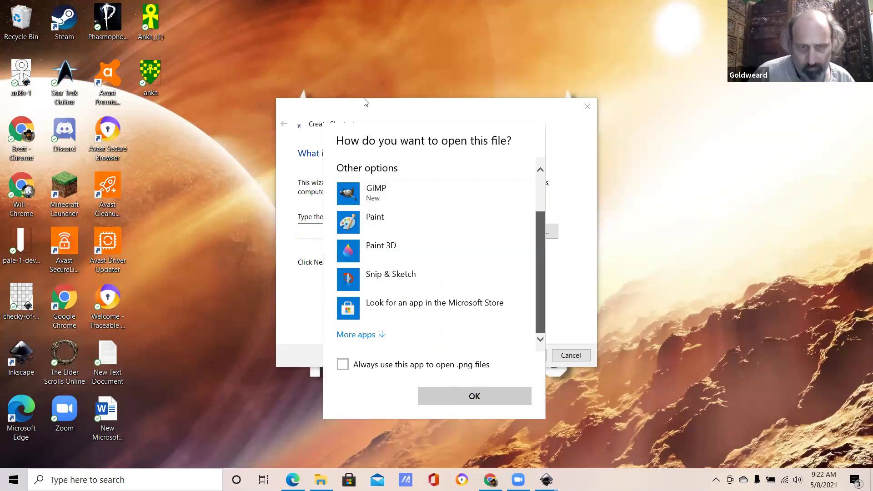
key("Return")
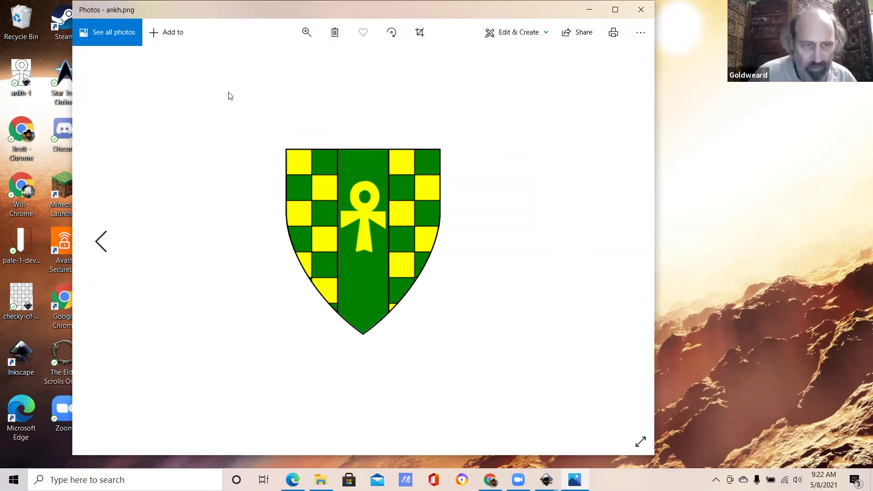
key("super+Right")
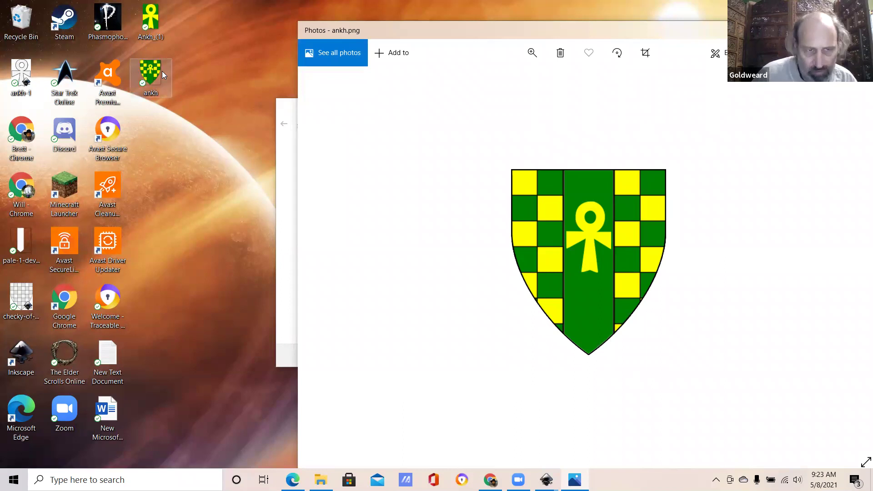
left_click_drag(158, 70, 158, 161)
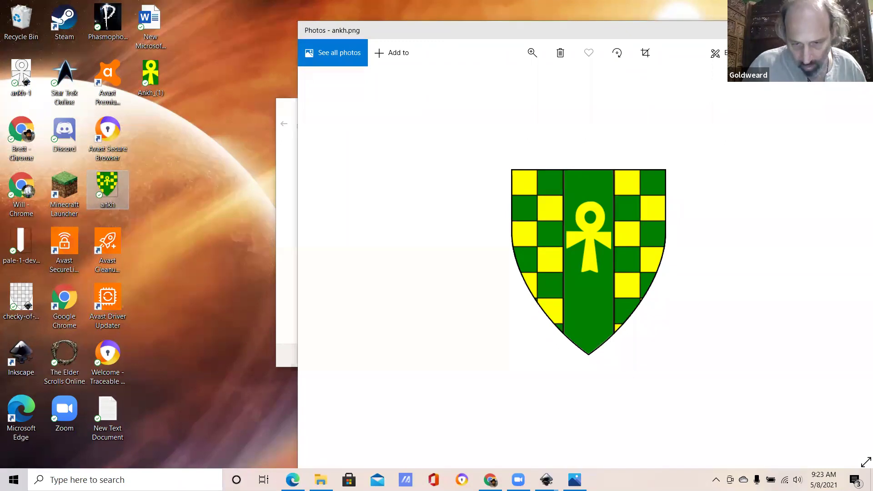
left_click(546, 480)
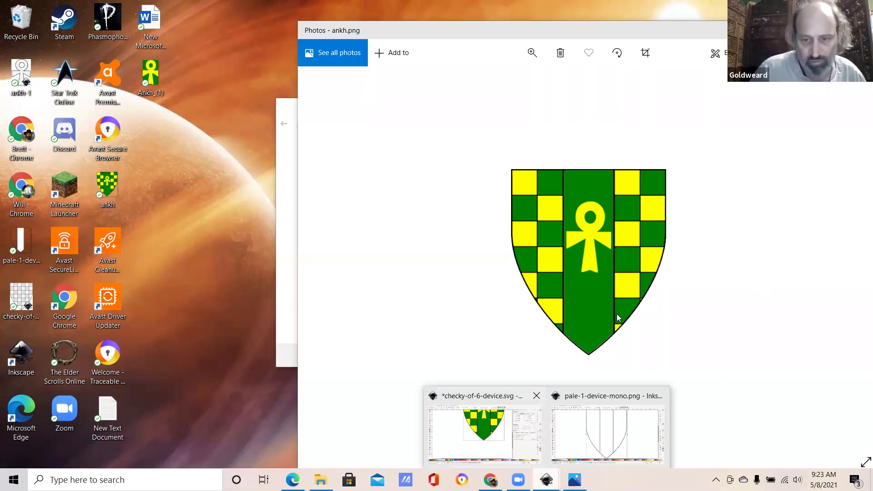
Step: Back in Inkscape, enter a 5 in width and 7 in height for the export area (360 × 504 px)
key("alt+Tab")
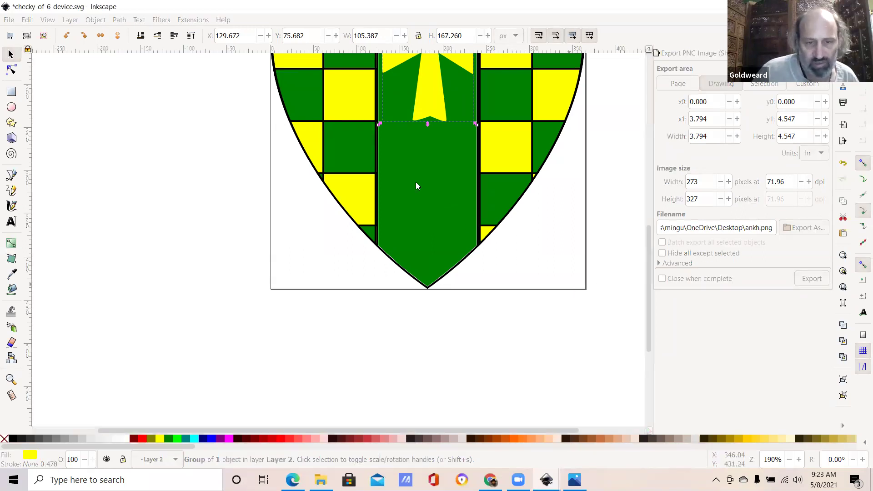
key("Escape")
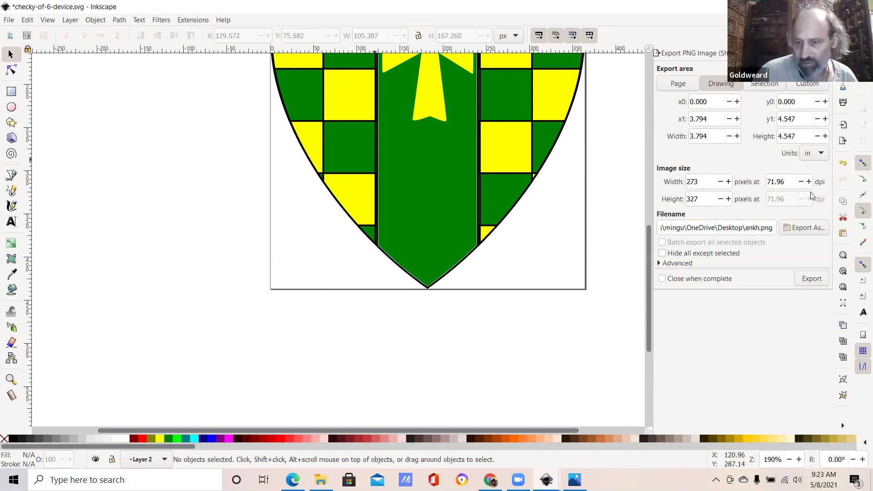
left_click_drag(715, 136, 669, 139)
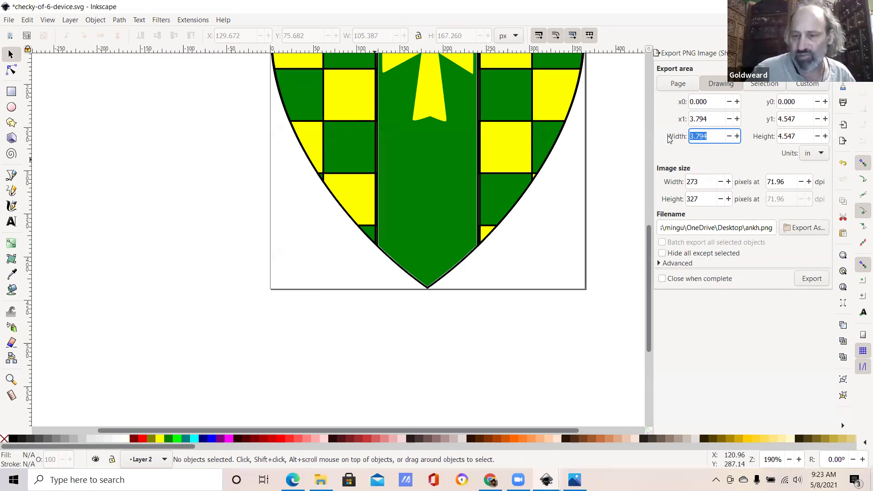
type("5")
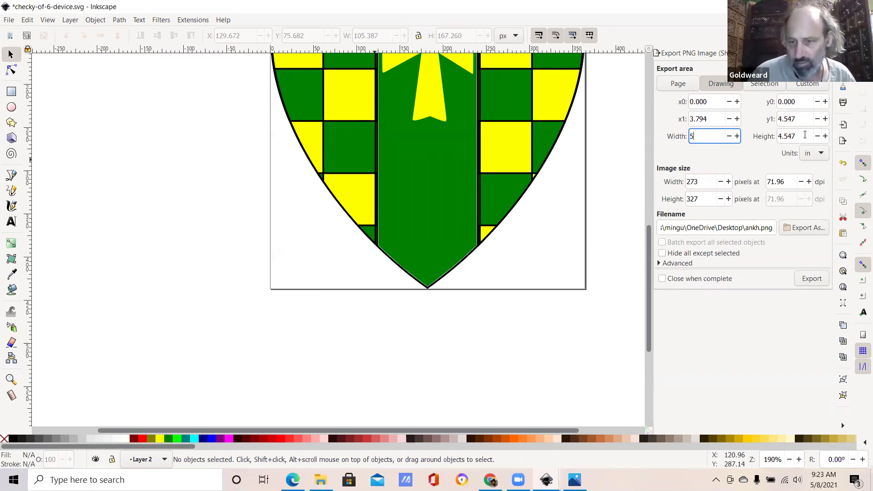
key("Tab")
key("ctrl+a")
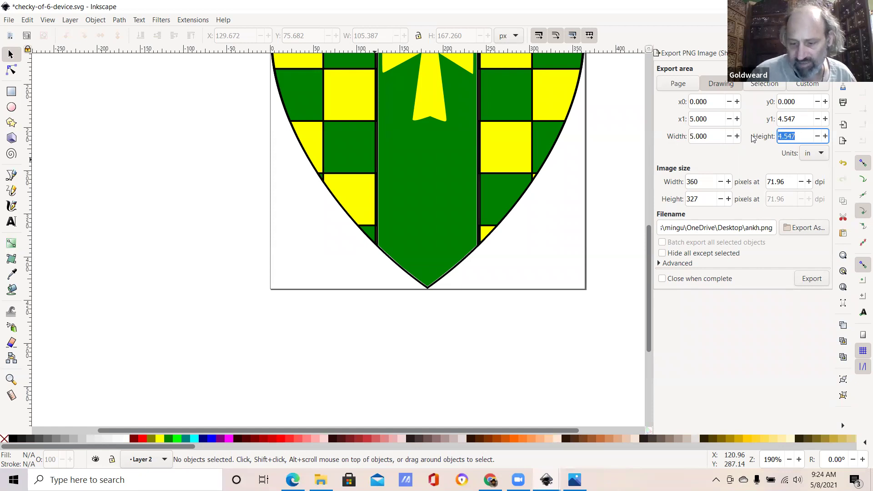
type("7")
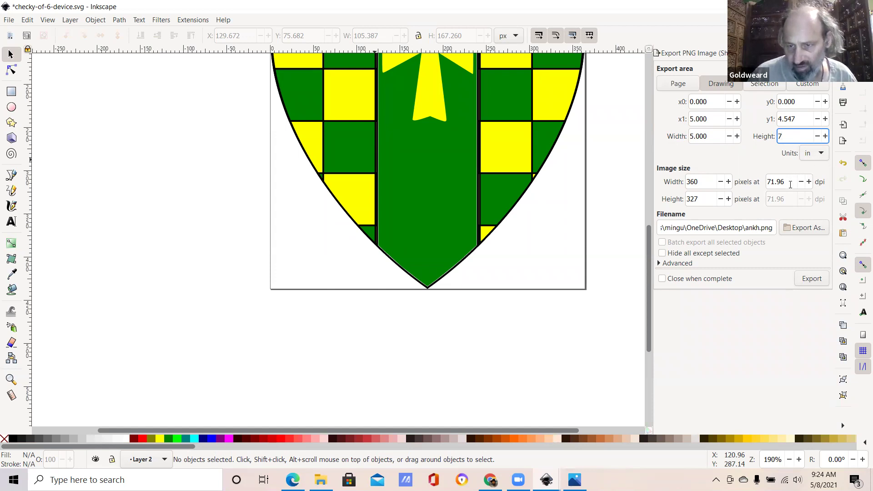
left_click(791, 184)
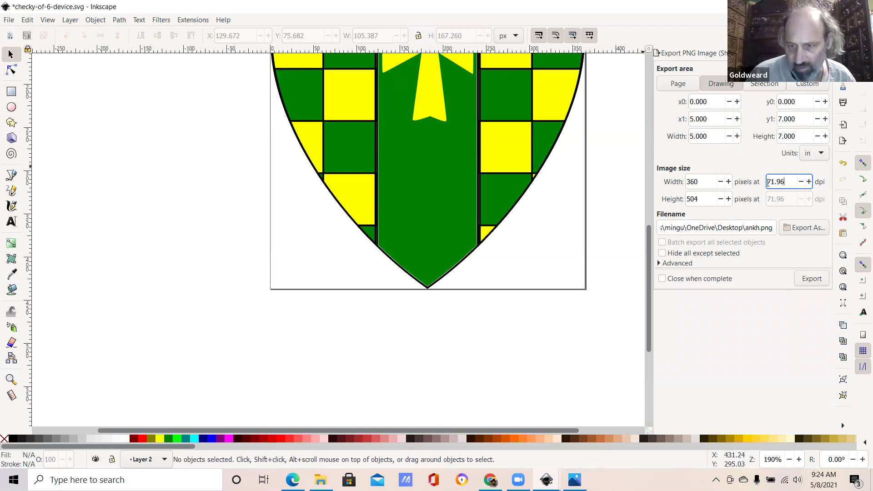
key("ctrl+a")
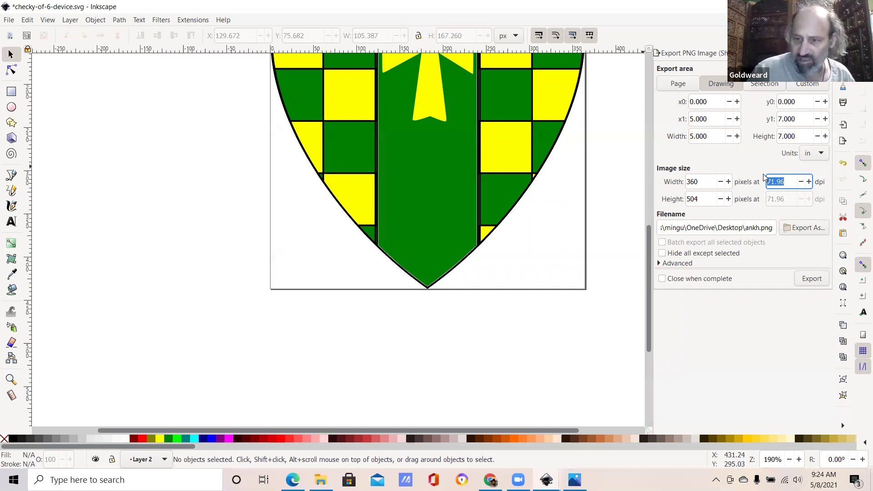
Step: Set the export resolution to 600 dpi, making the image 3000 × 4200 px
type("300")
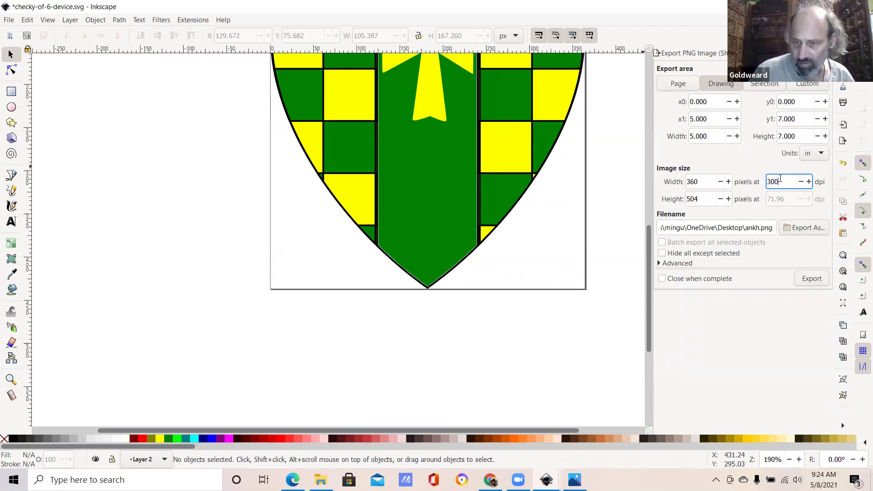
key("BackSpace")
key("BackSpace")
key("BackSpace")
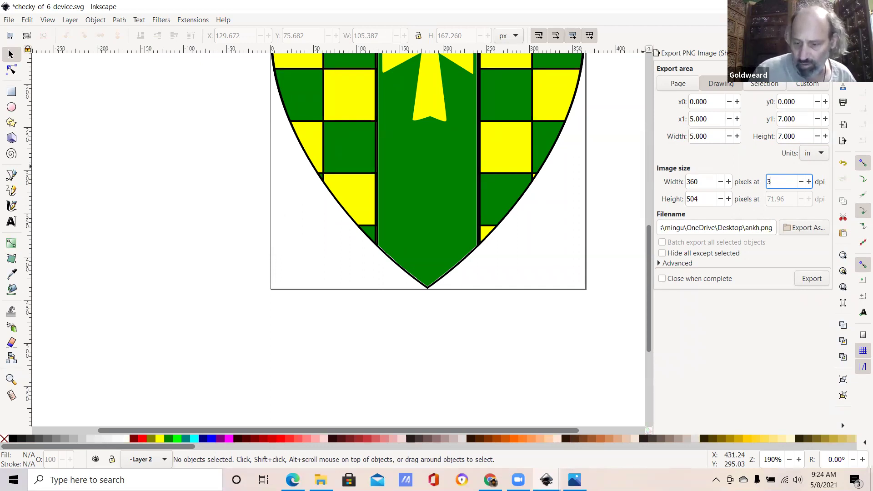
type("600")
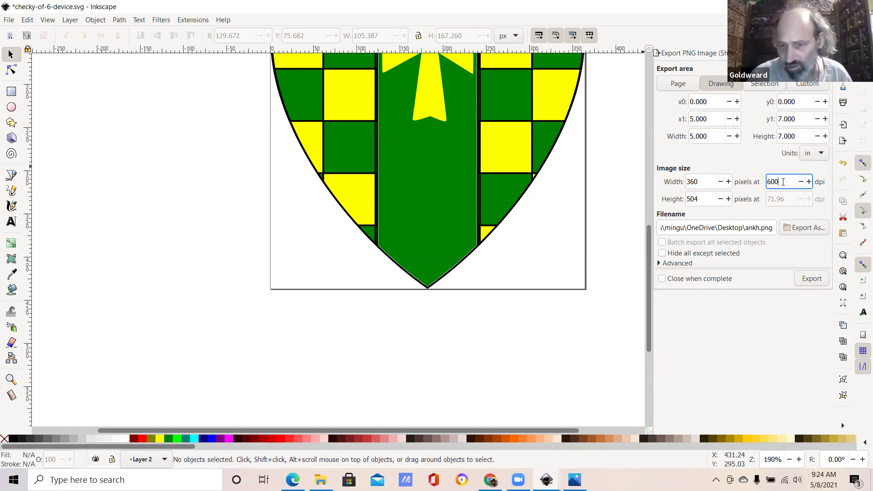
key("shift+Tab")
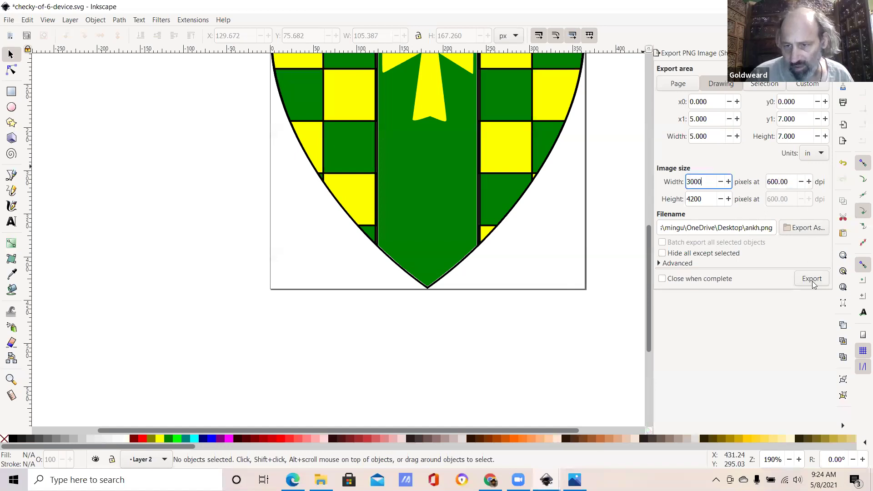
Step: Export the drawing as ankhpaper.png instead of overwriting ankh.png
left_click(813, 281)
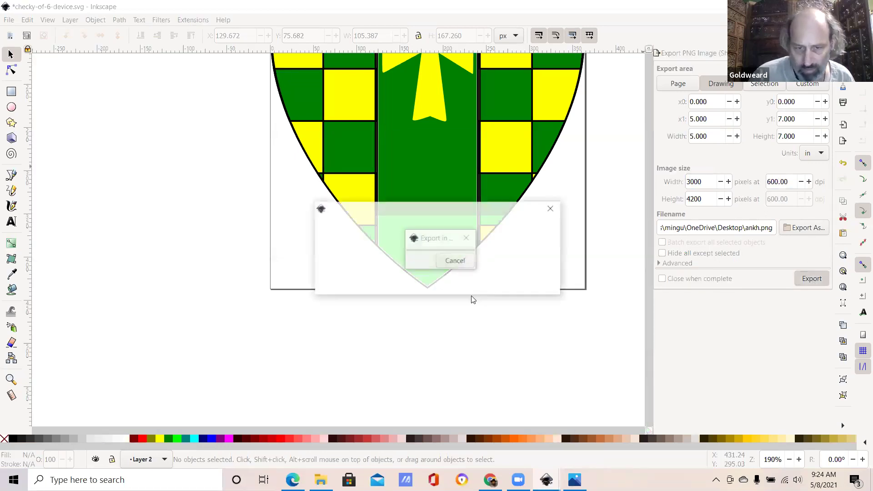
key("Escape")
left_click(759, 228)
type("paper")
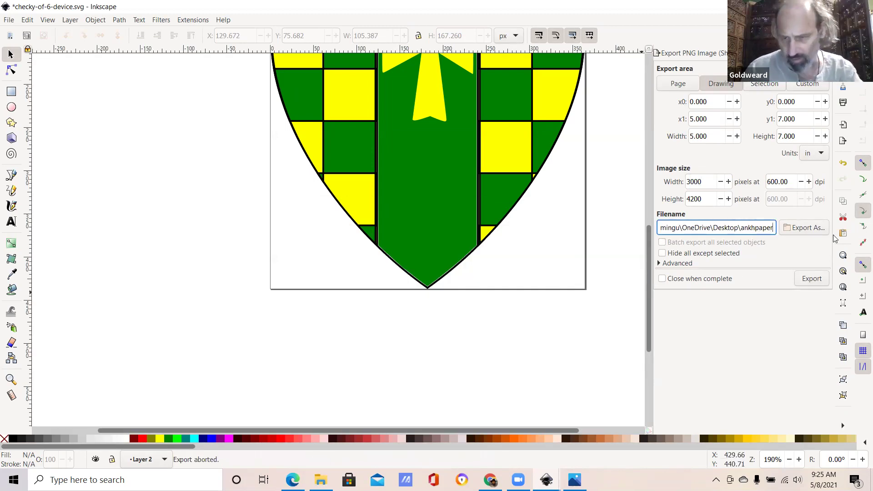
left_click(808, 284)
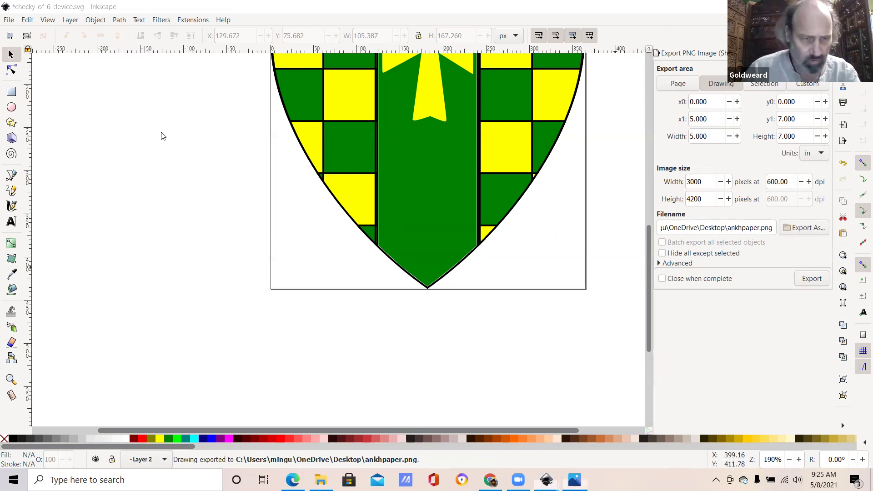
key("super+Down")
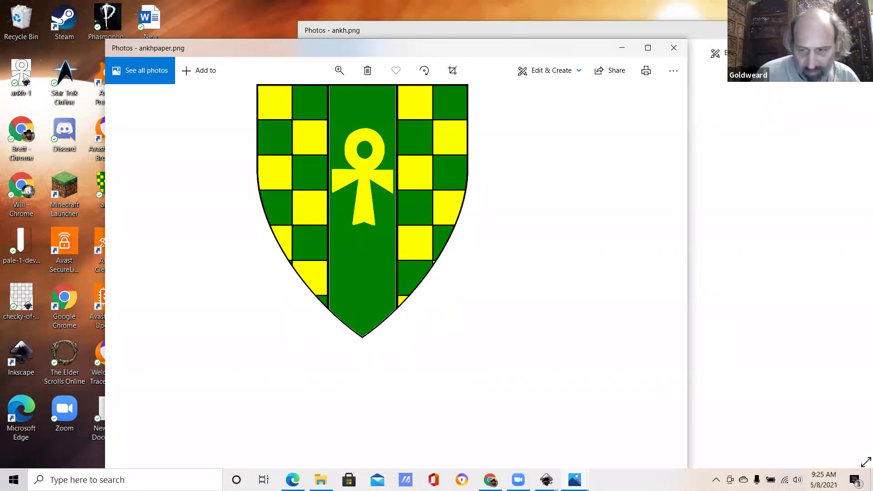
Step: Maximize the ankhpaper.png viewer to inspect the shield, then close Photos
key("super+Up")
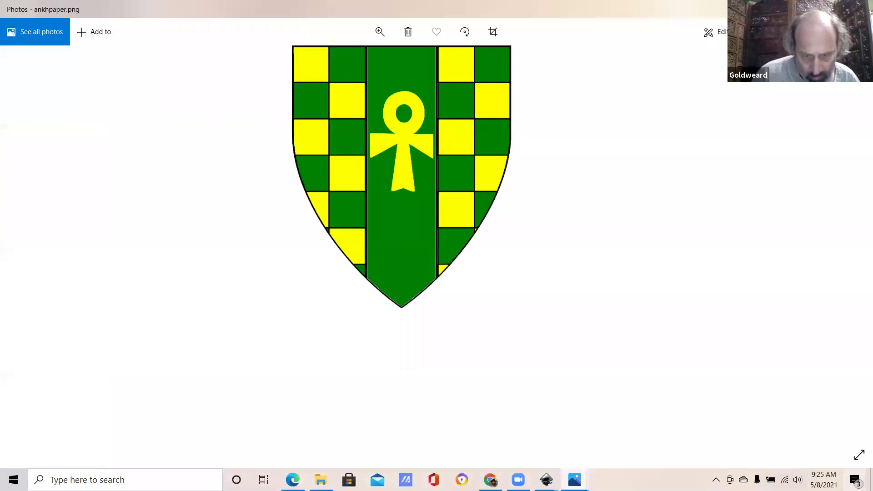
key("alt+F4")
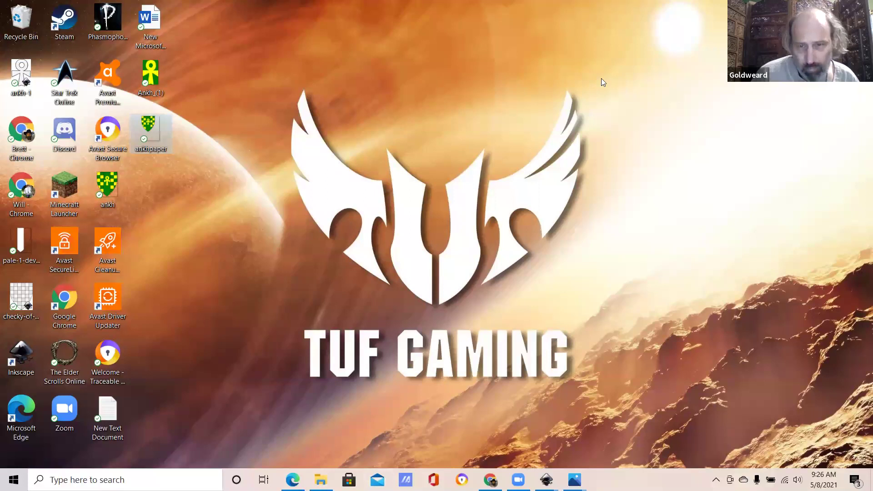
Step: Go to zazzle.com in a new Chrome tab
key("alt+Tab")
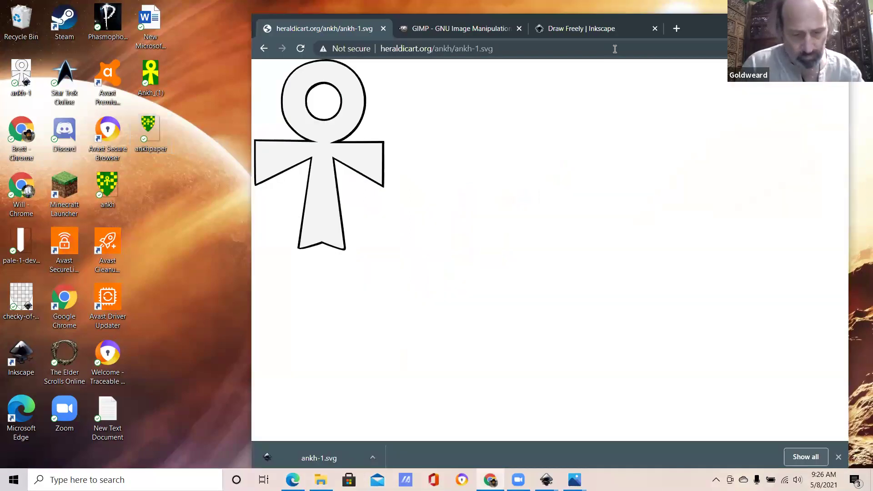
key("ctrl+t")
type("z")
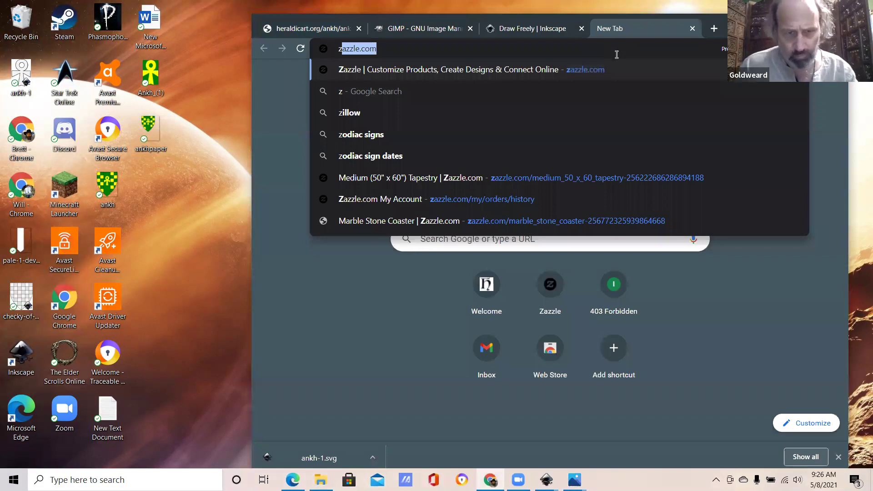
key("Return")
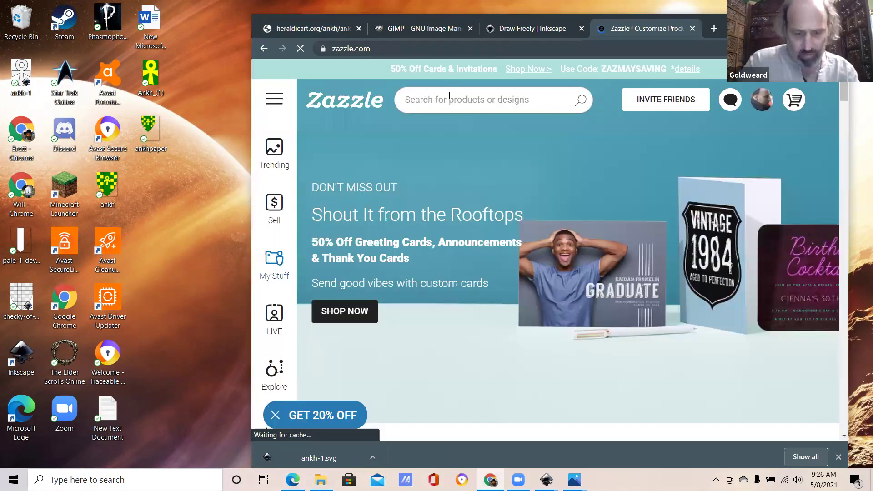
Step: Search Zazzle for 'cup' and open the Create Your Own 15 oz Two-Tone Coffee Mug
left_click(450, 99)
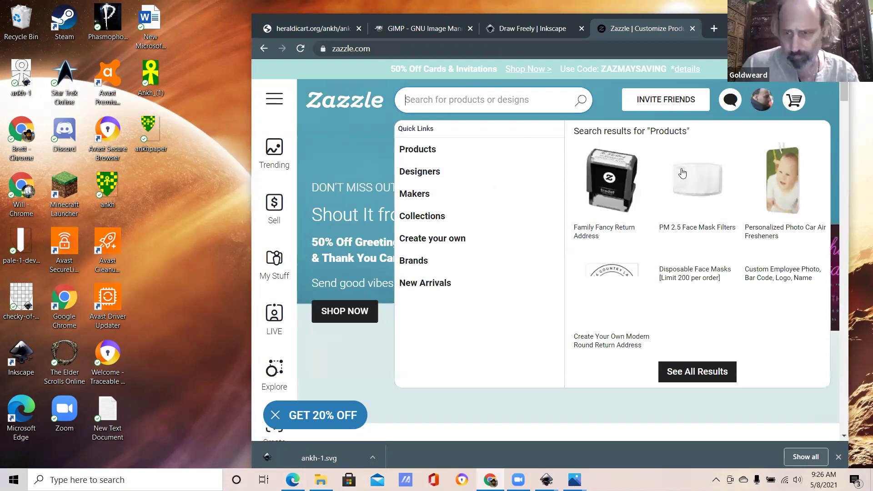
type("cup")
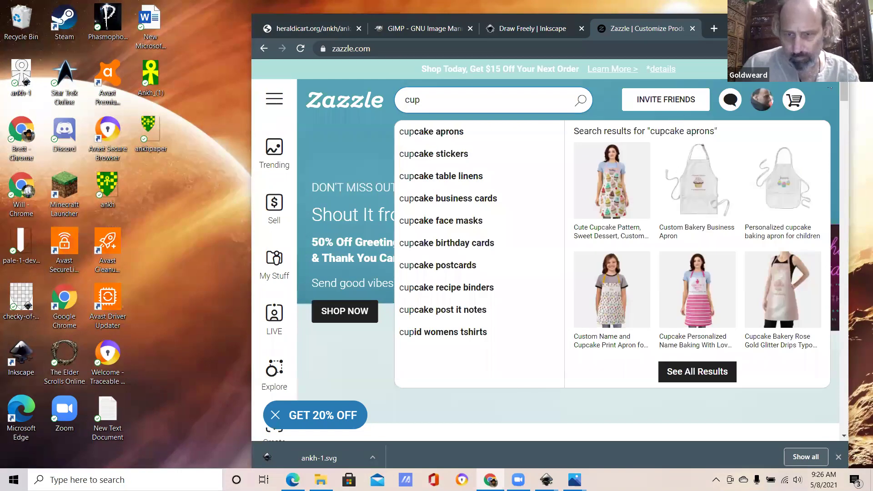
key("Return")
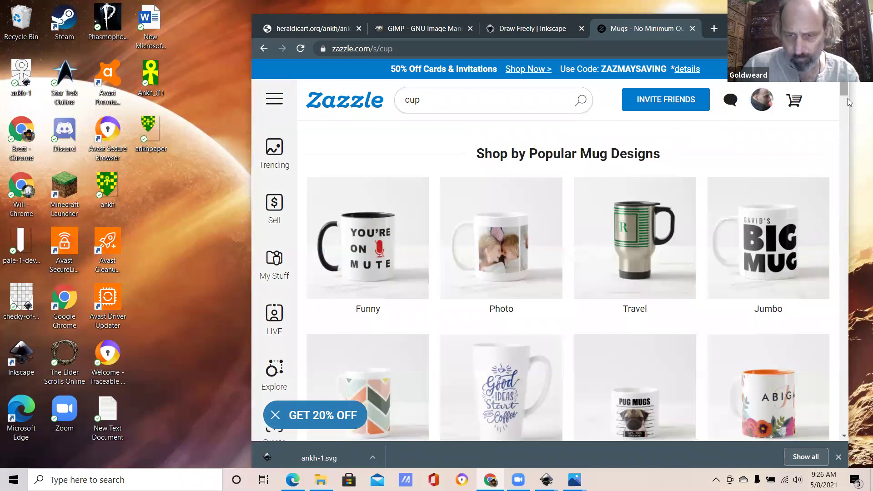
scroll(846, 105, "down", 9)
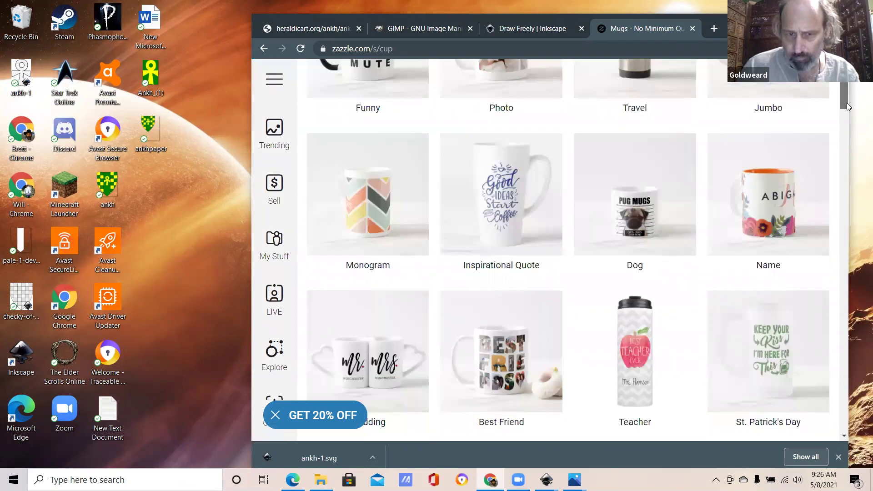
scroll(341, 292, "down", 1)
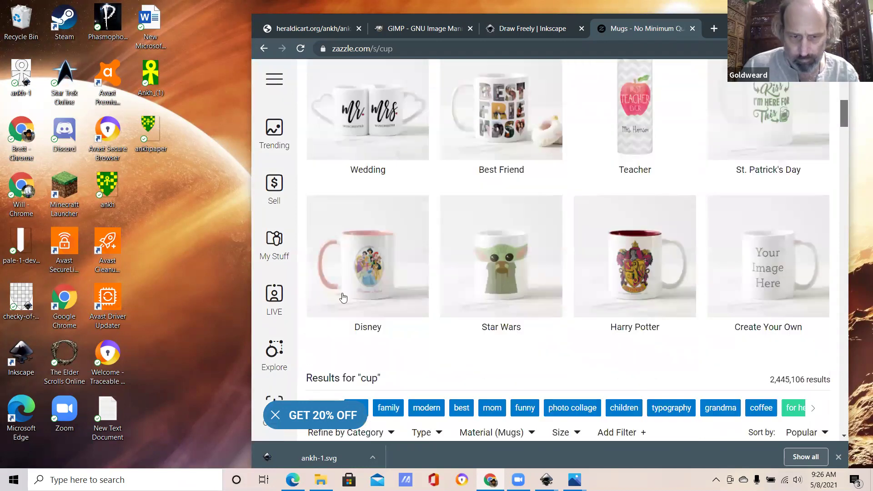
scroll(348, 329, "down", 4)
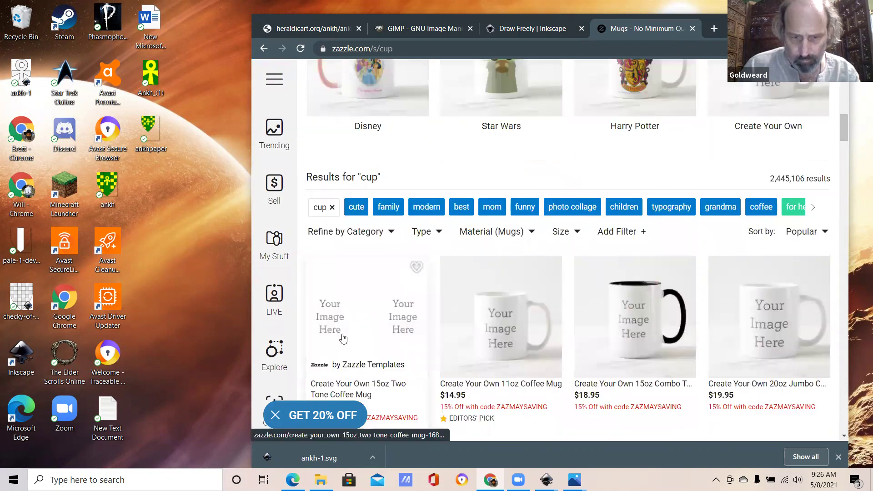
left_click(401, 246)
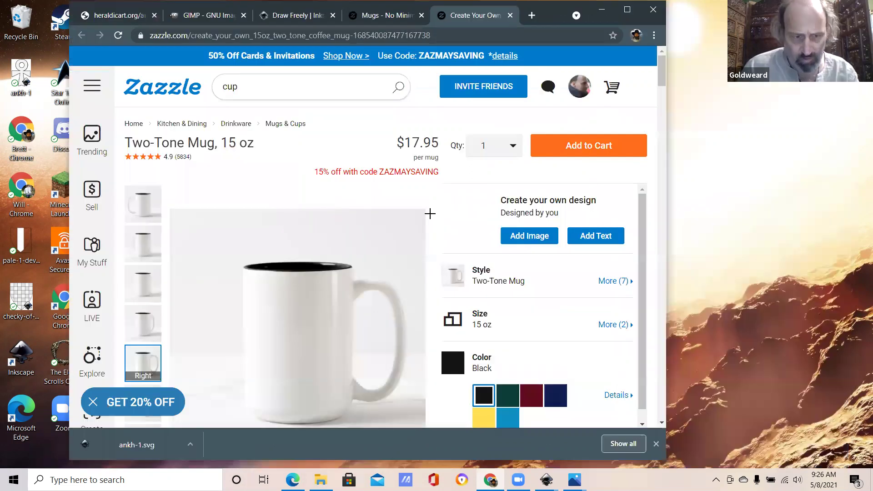
Step: Start the mug design with an image and upload ankhpaper from the Desktop
left_click(201, 202)
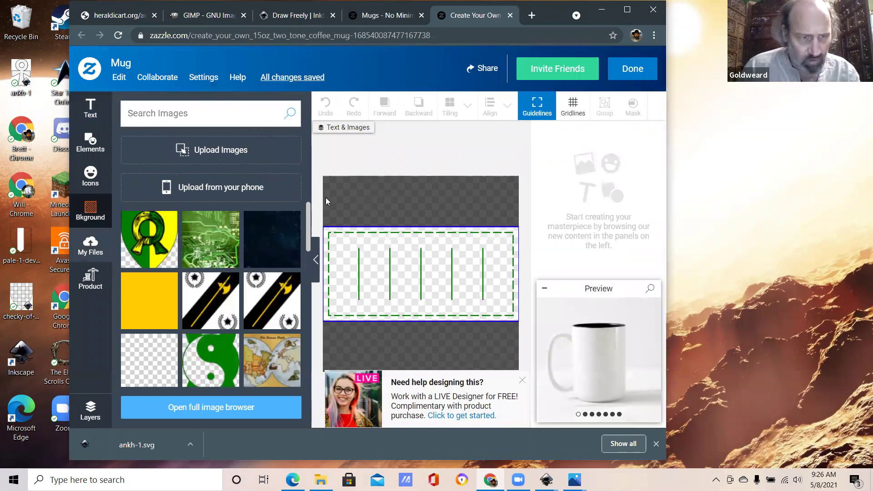
left_click(244, 150)
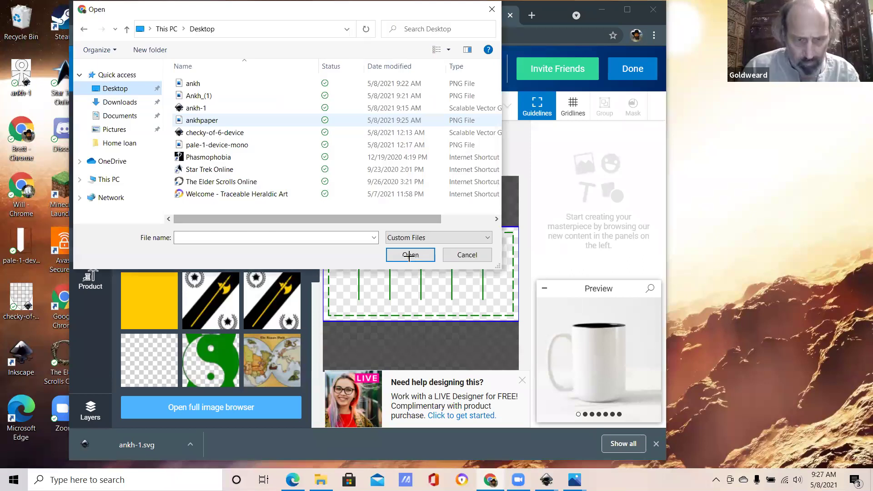
left_click(406, 256)
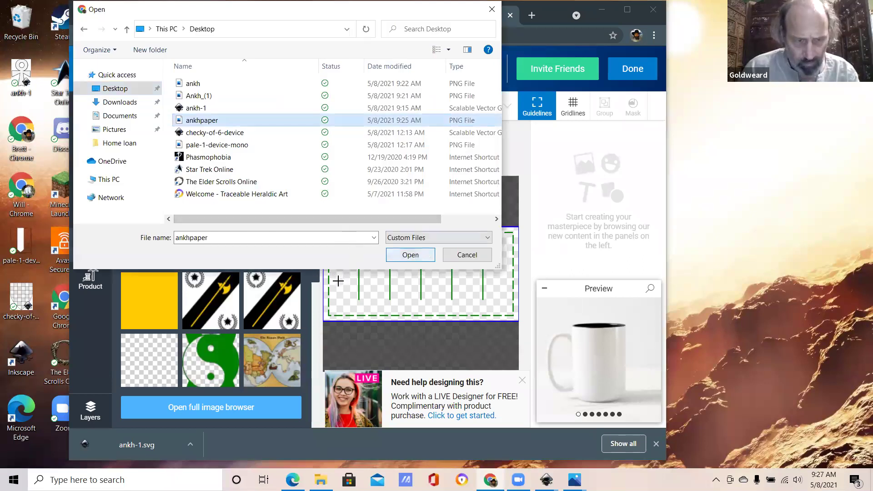
key("Return")
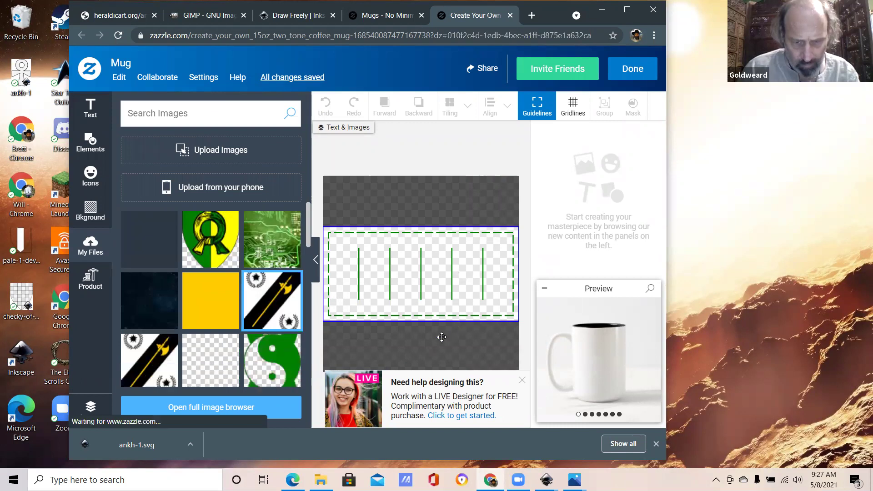
Step: Enlarge the ankh shield and move it up to the right side of the mug's print area
left_click_drag(450, 334, 492, 332)
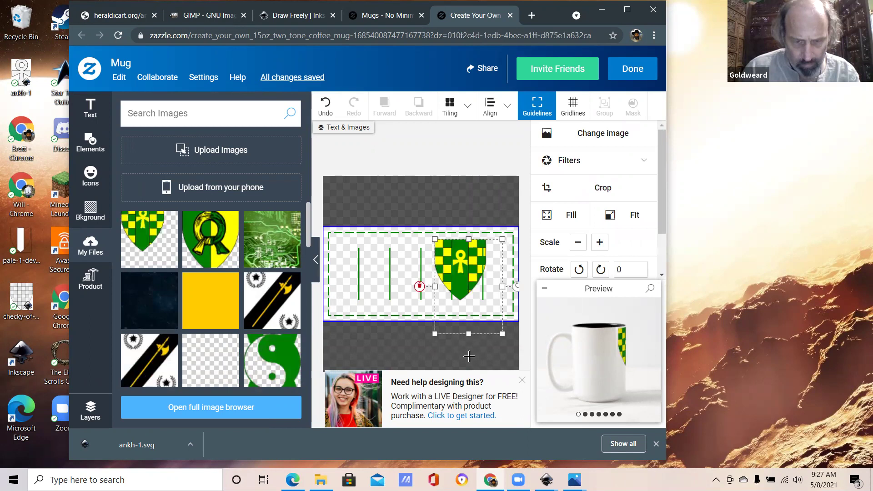
scroll(471, 287, "up", 1)
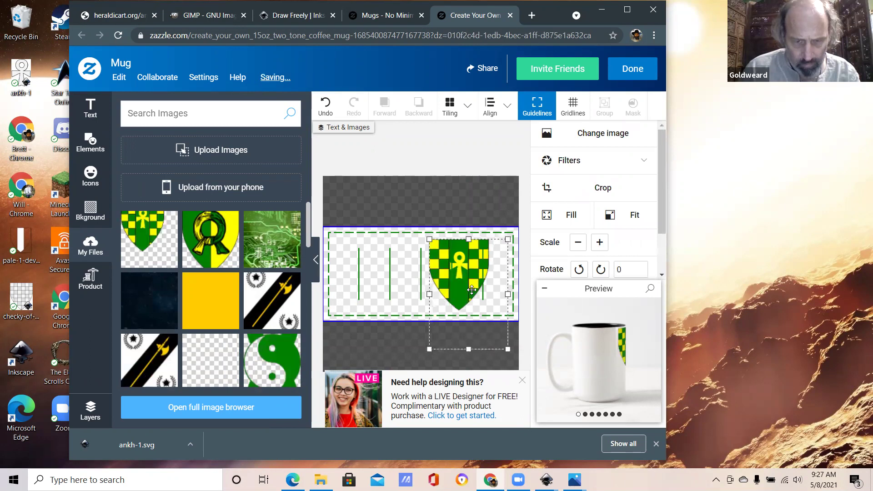
left_click_drag(472, 290, 472, 275)
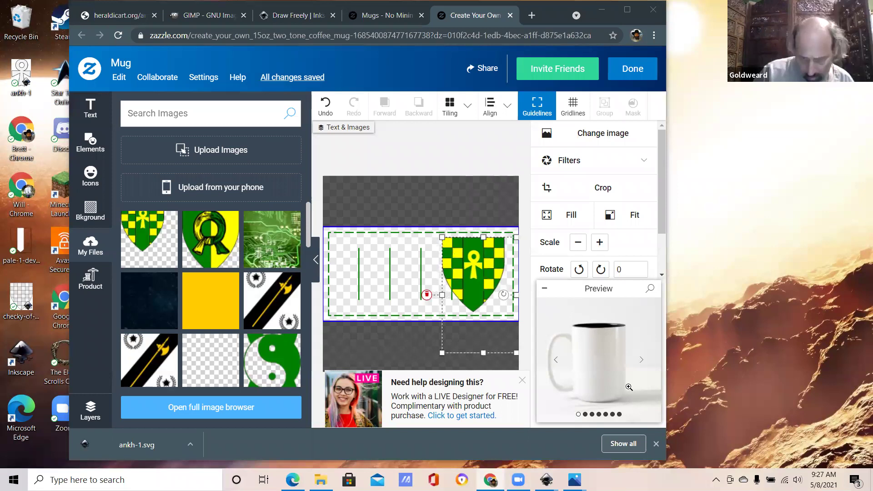
Step: Deselect the shield and cycle through the mug preview views to check its placement
left_click(619, 415)
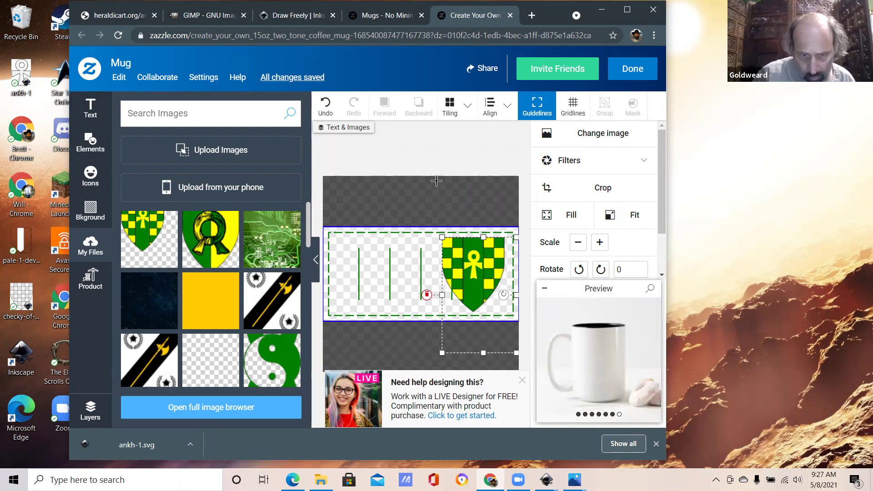
left_click(441, 167)
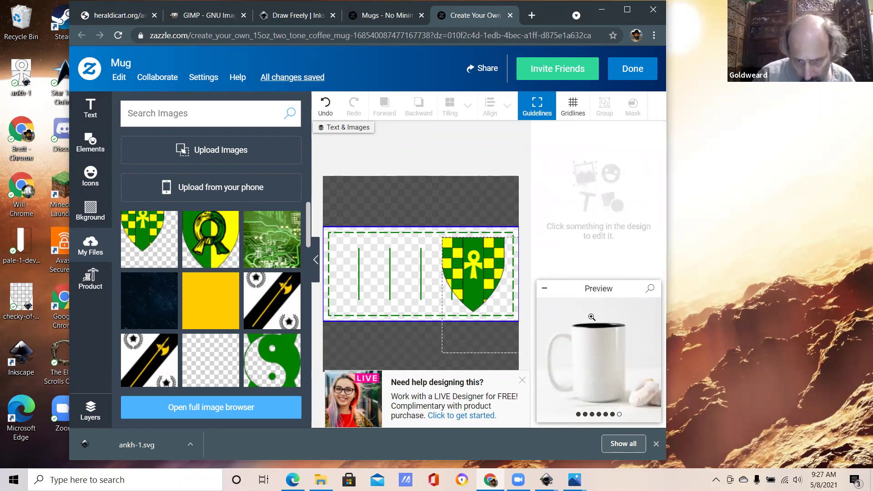
left_click(578, 415)
left_click(585, 414)
left_click(592, 415)
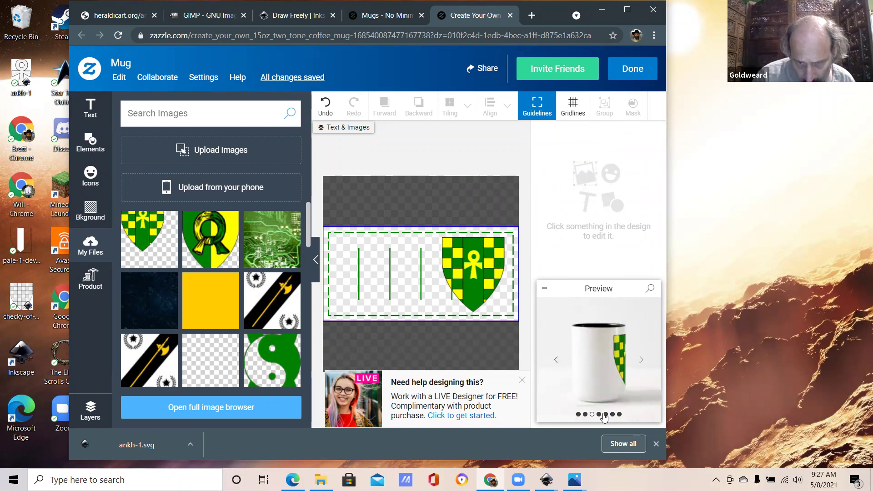
left_click(605, 415)
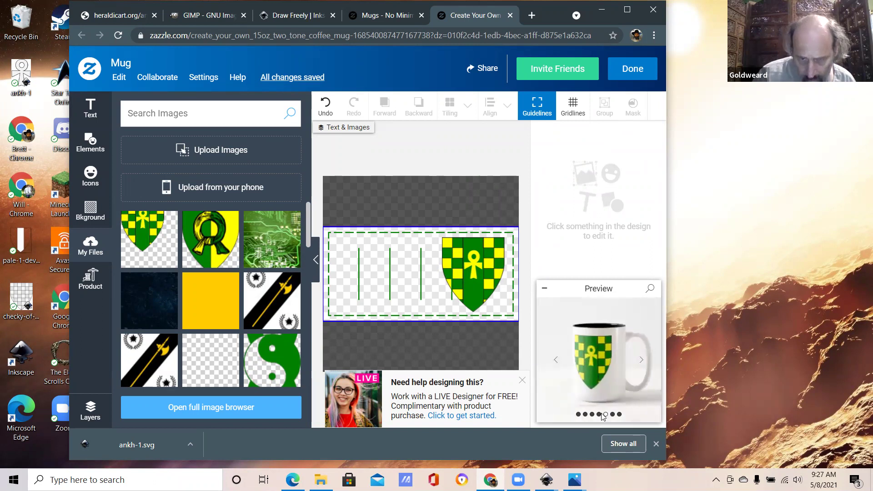
left_click(612, 414)
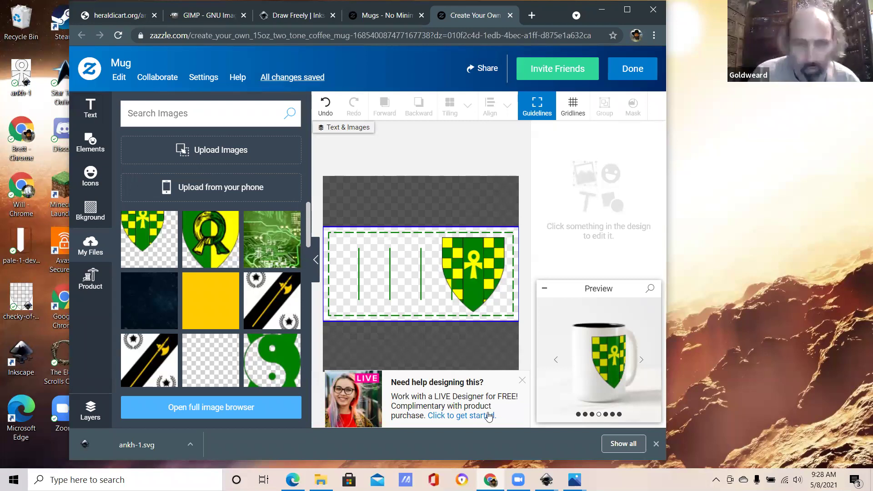
Step: Close the mug design tab and launch GIMP 2.10.24 from the Start menu
left_click(511, 15)
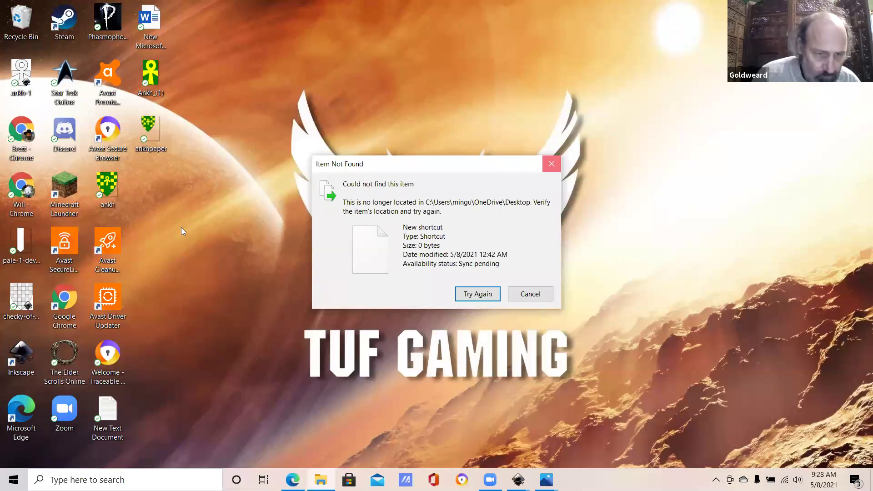
key("super")
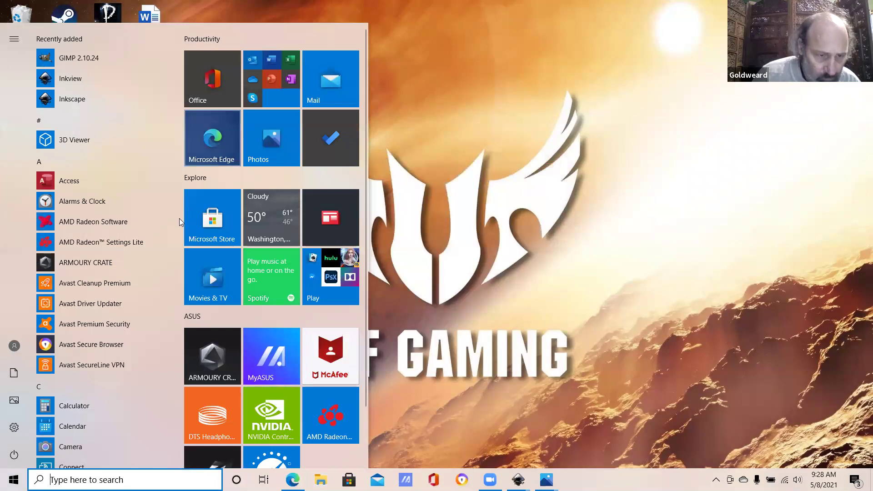
scroll(68, 247, "down", 1)
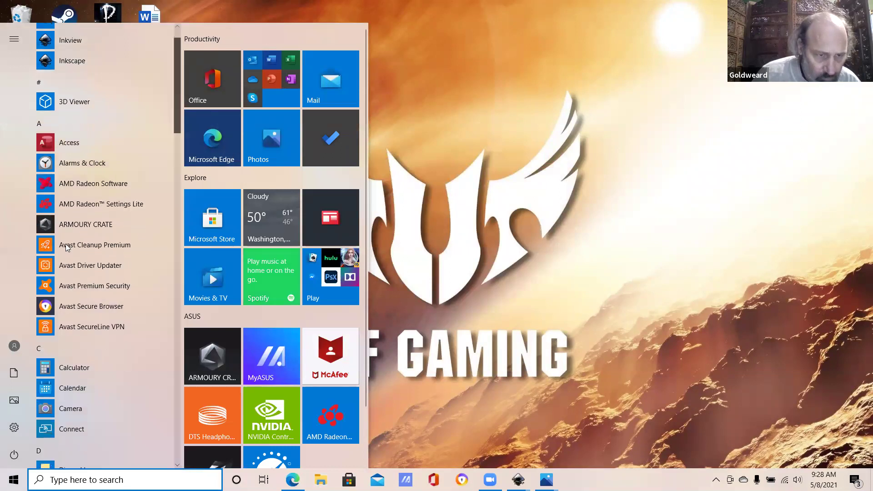
scroll(68, 246, "up", 5)
left_click(68, 254)
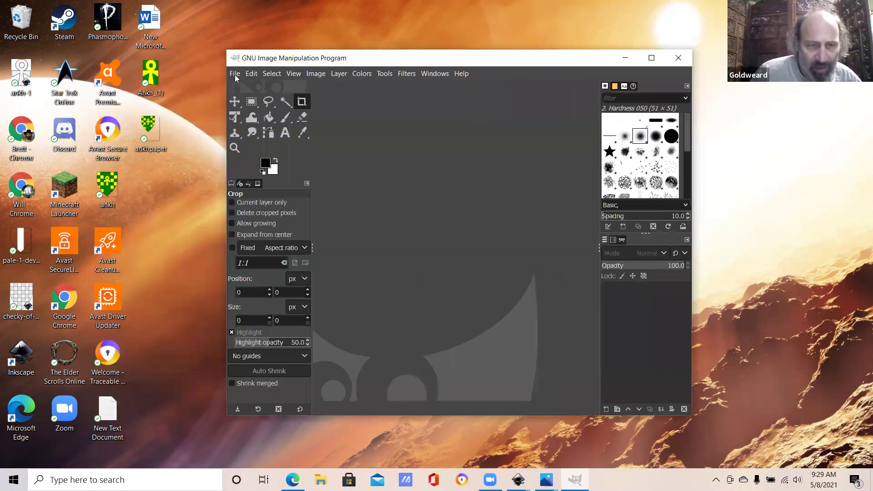
Step: Open ankhpaper.png (3000 × 4200 px) and bring up the Create a New Layer dialog
left_click(235, 74)
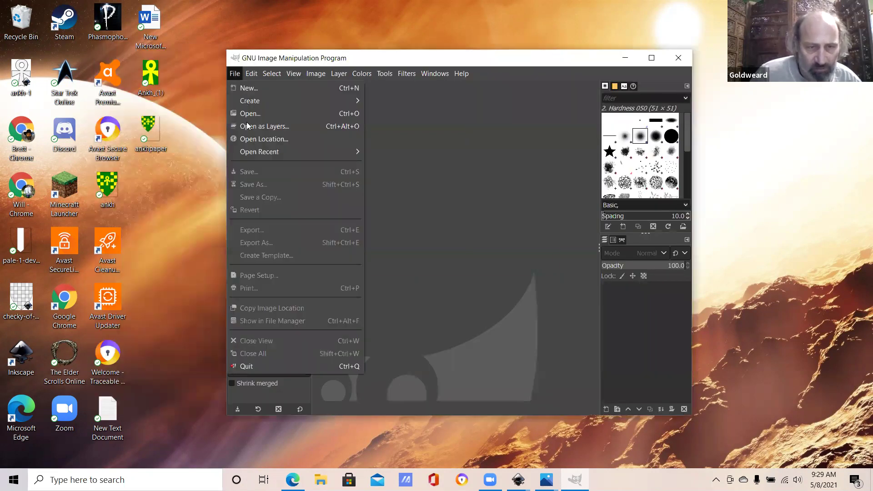
left_click(269, 116)
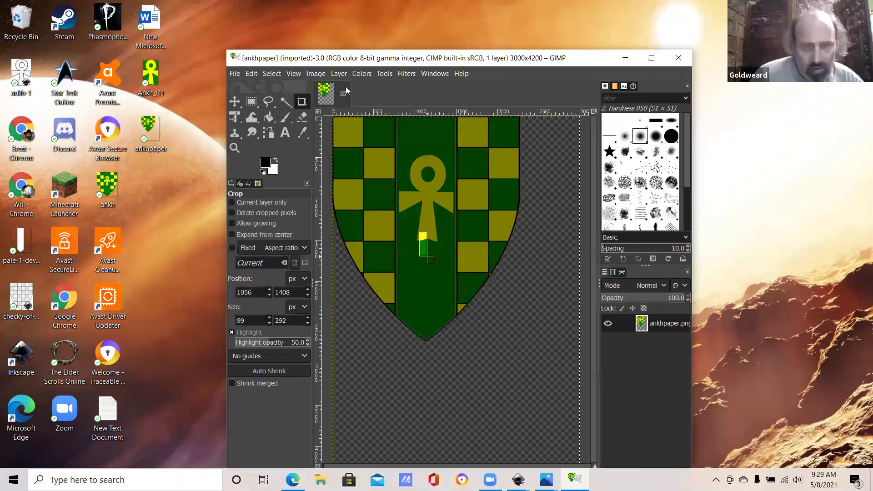
left_click(503, 265)
left_click(339, 73)
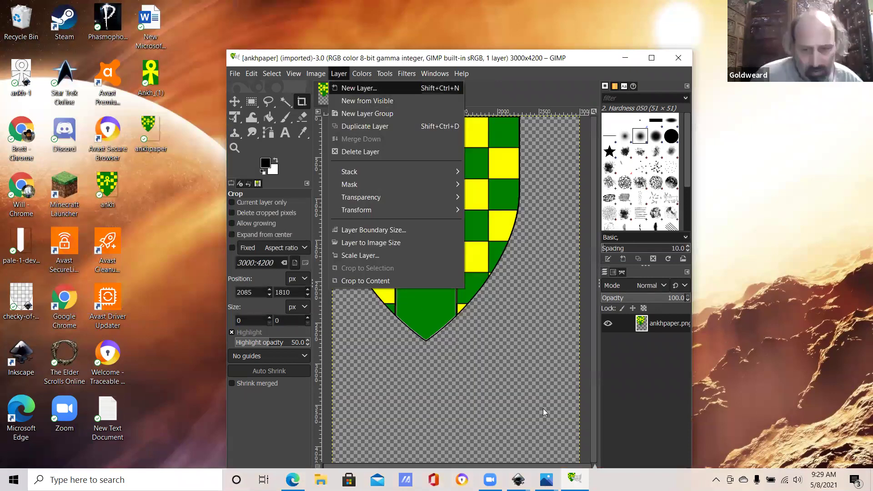
key("ctrl+shift+n")
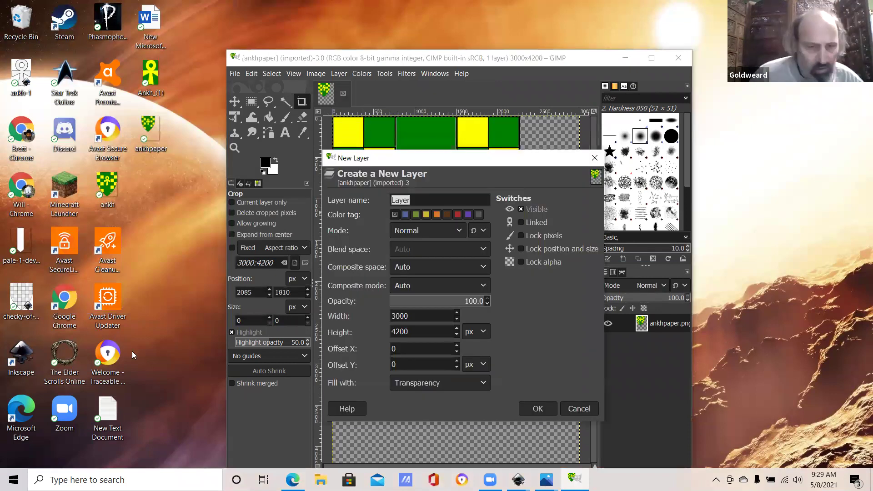
Step: Add a transparent layer, capture a desktop screenshot and dismiss the OneDrive prompt
key("Return")
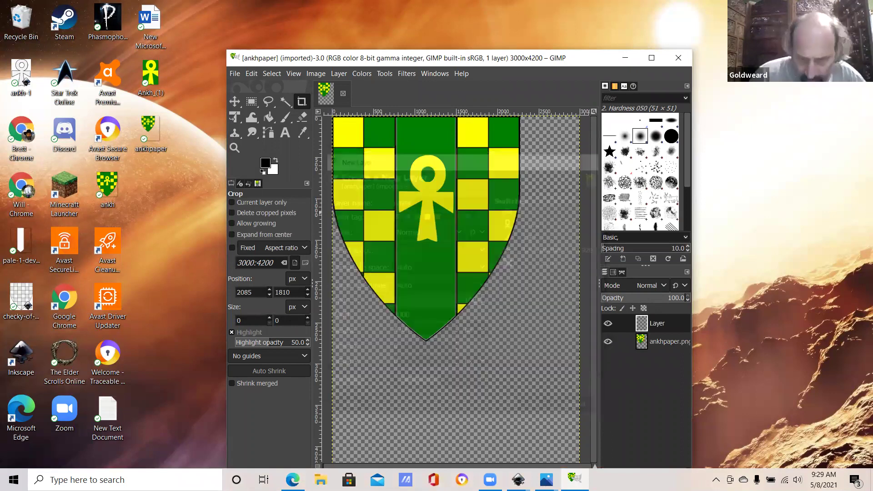
mouse_move(547, 480)
mouse_move(575, 480)
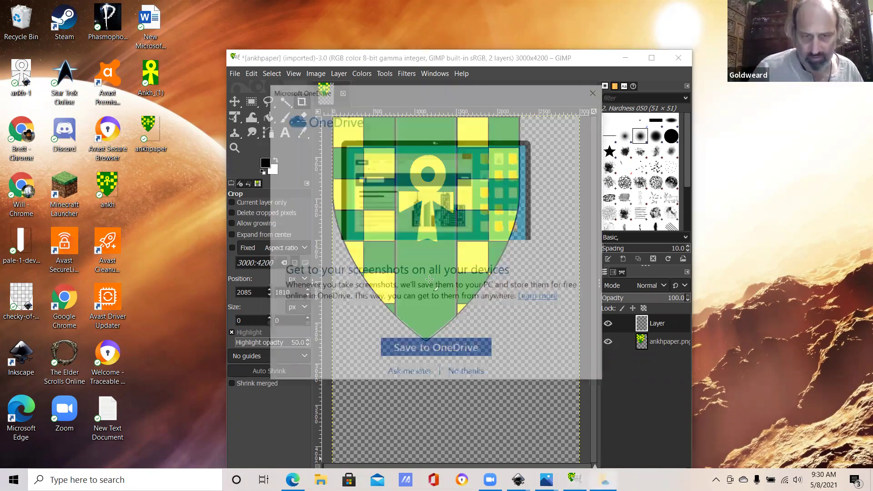
left_click(467, 373)
Step: Paste the screenshot into the ankhpaper image as a new layer
left_click(252, 74)
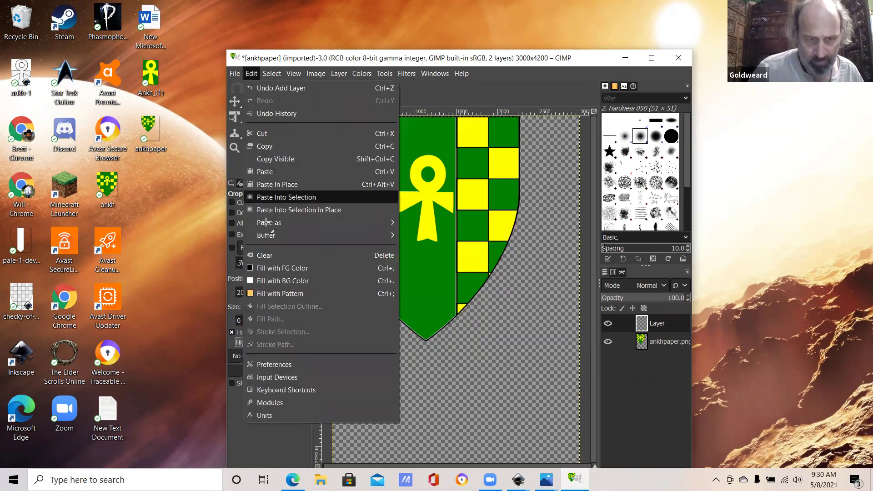
mouse_move(273, 222)
left_click(455, 227)
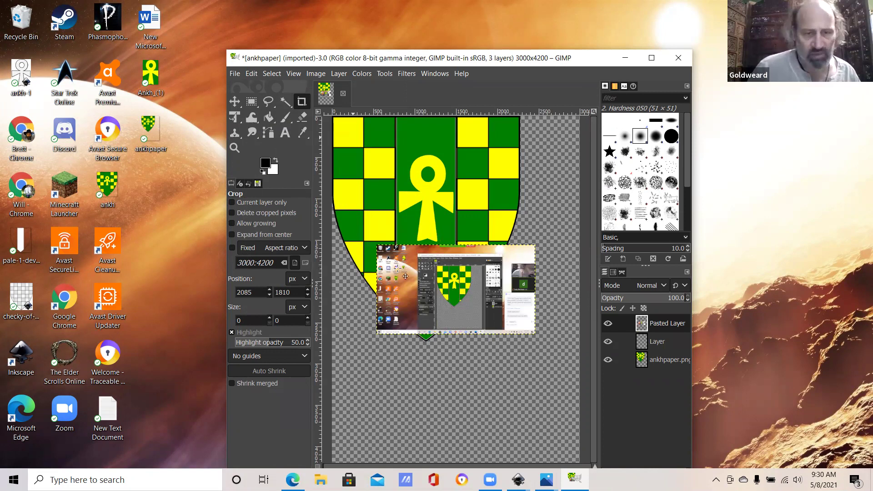
Step: Move the pasted screenshot layer down and left so it sits below the shield
key("m")
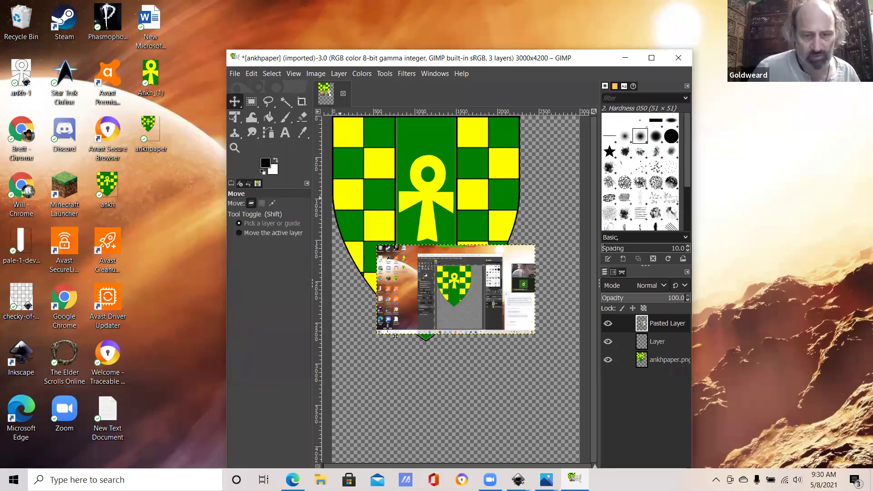
left_click_drag(396, 337, 397, 343)
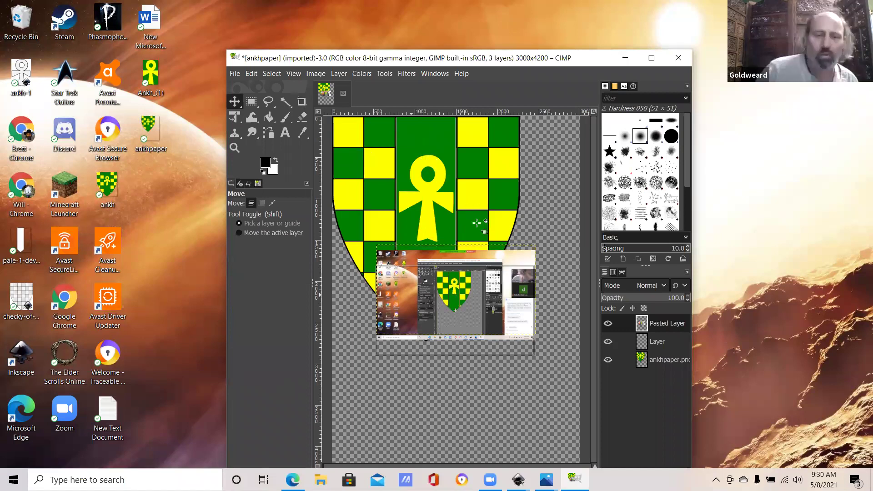
left_click_drag(473, 228, 481, 231)
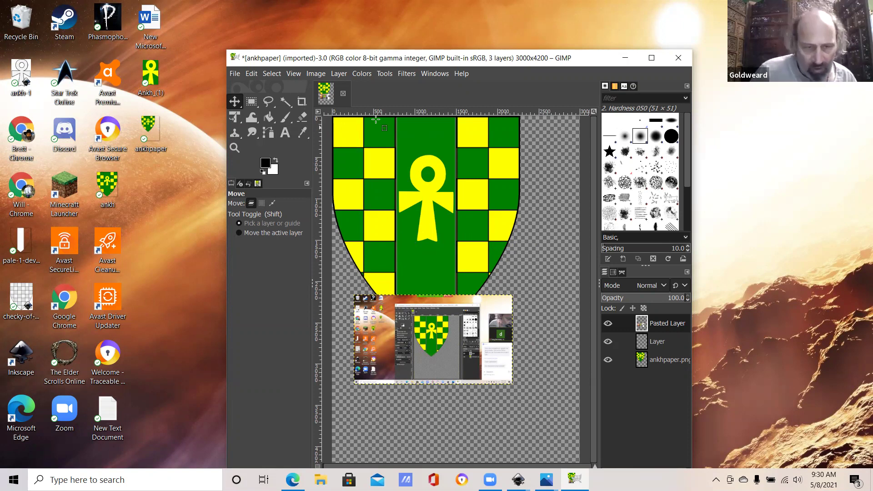
Step: Select a rectangle around shield and screenshot and crop the canvas to 2415 × 3625
key("r")
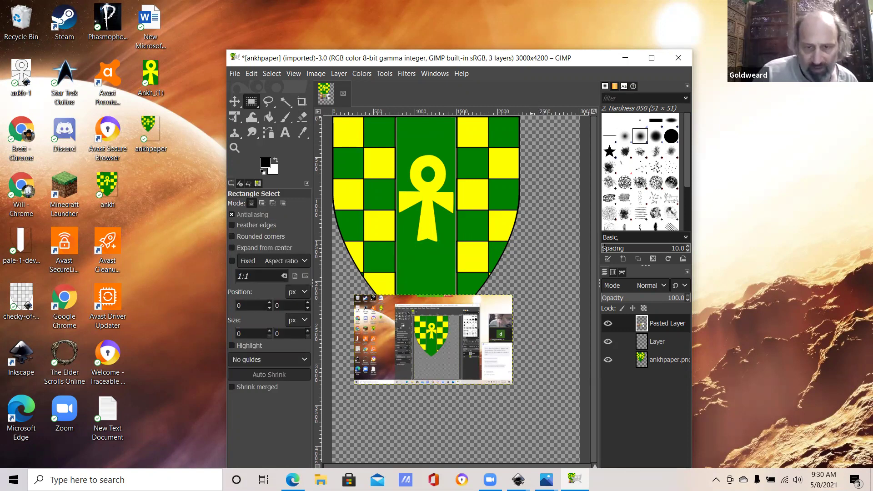
left_click_drag(332, 412, 322, 416)
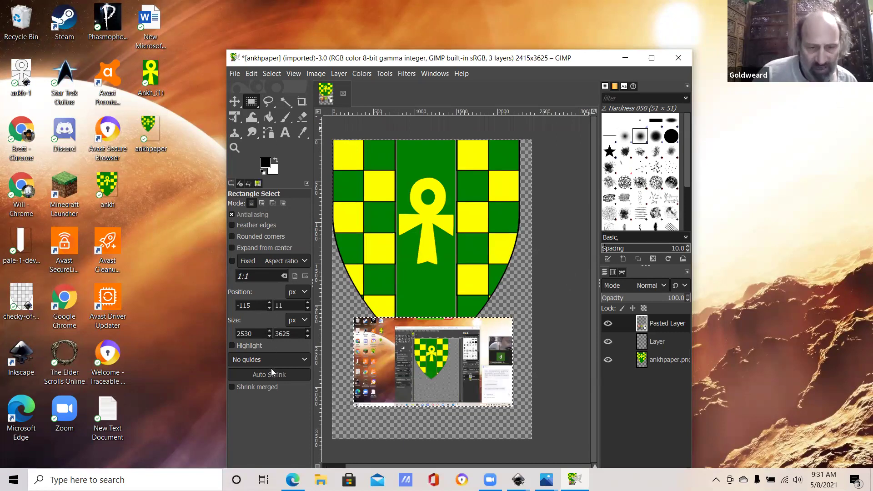
key("alt+e")
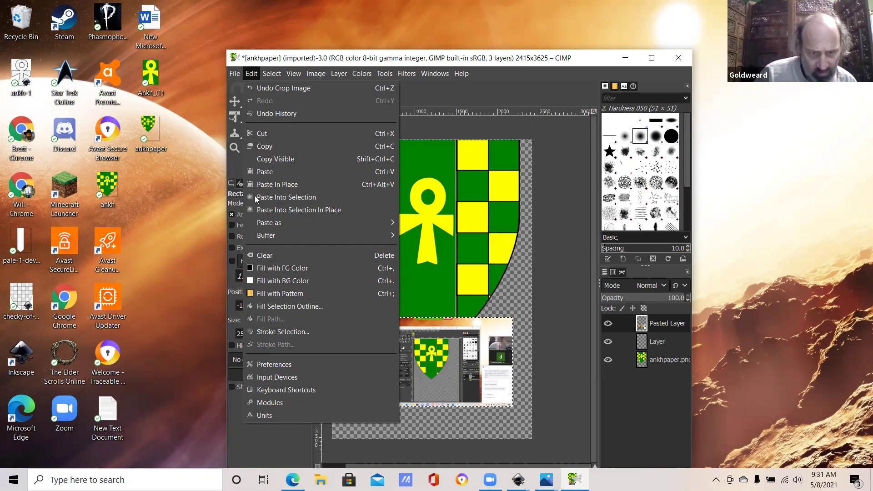
Step: Set up the export as ankhpaper.pdf on the Desktop with Portable Document Format as file type
key("Escape")
key("alt+f")
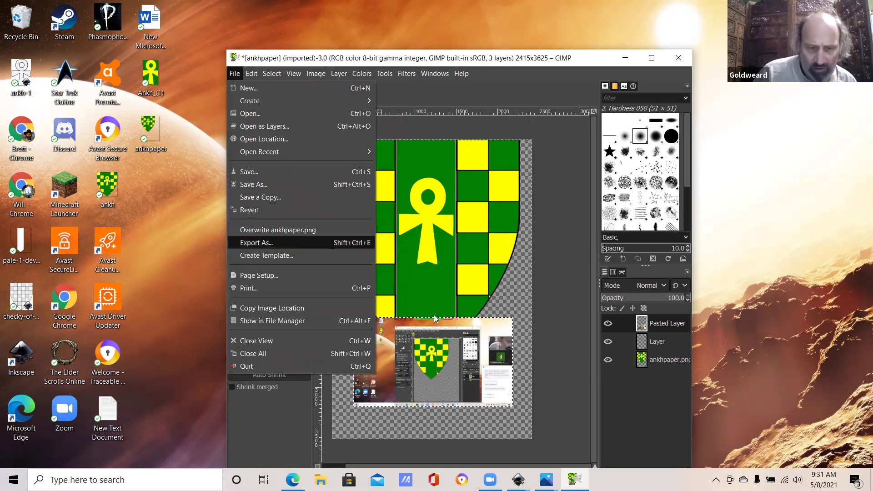
key("Return")
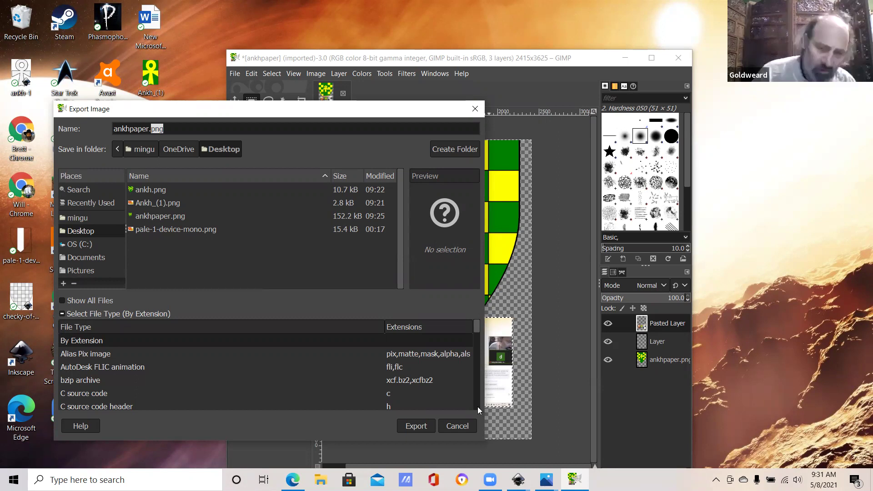
scroll(478, 407, "down", 4)
scroll(477, 407, "down", 4)
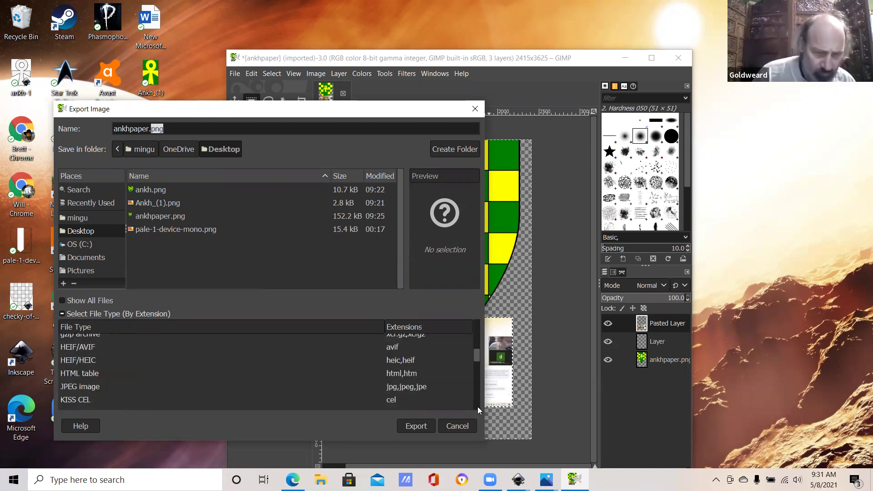
scroll(477, 406, "down", 4)
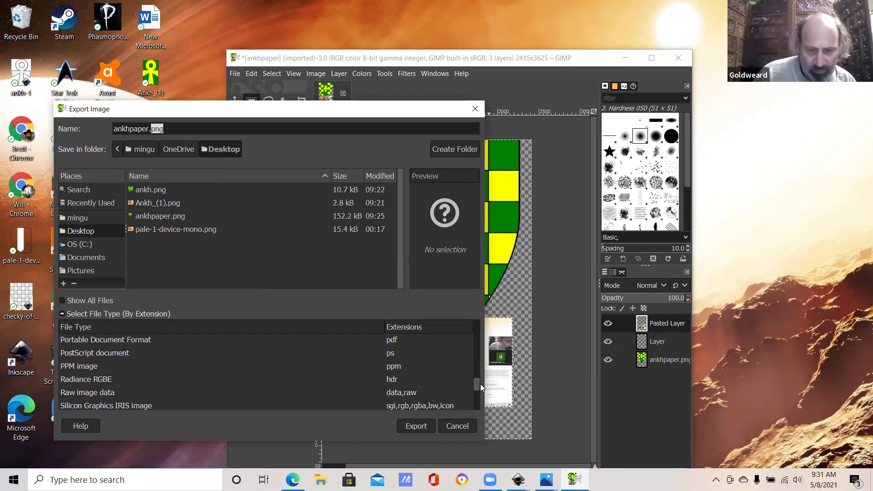
key("r")
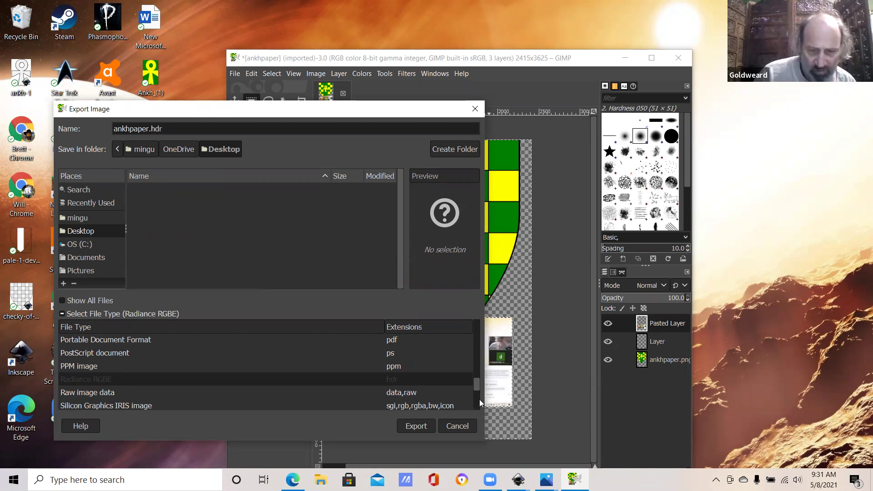
scroll(479, 401, "down", 3)
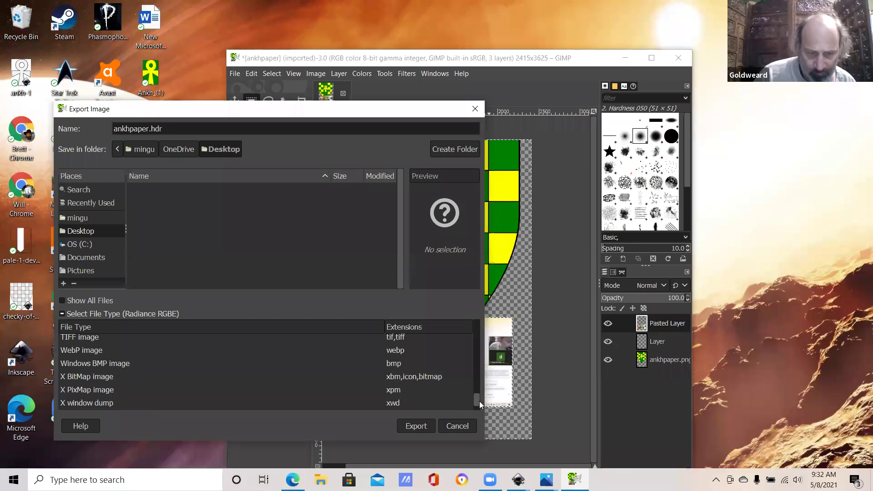
scroll(480, 405, "down", 1)
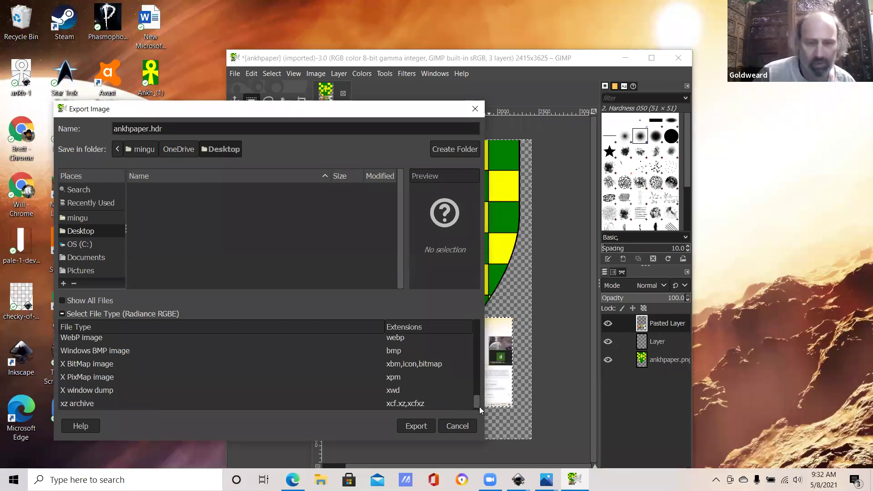
scroll(416, 430, "down", 1)
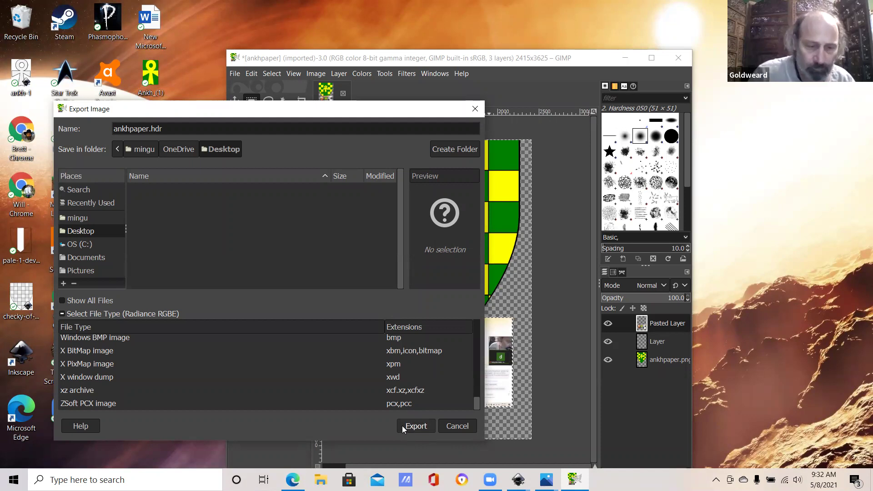
left_click_drag(476, 402, 473, 380)
left_click(401, 362)
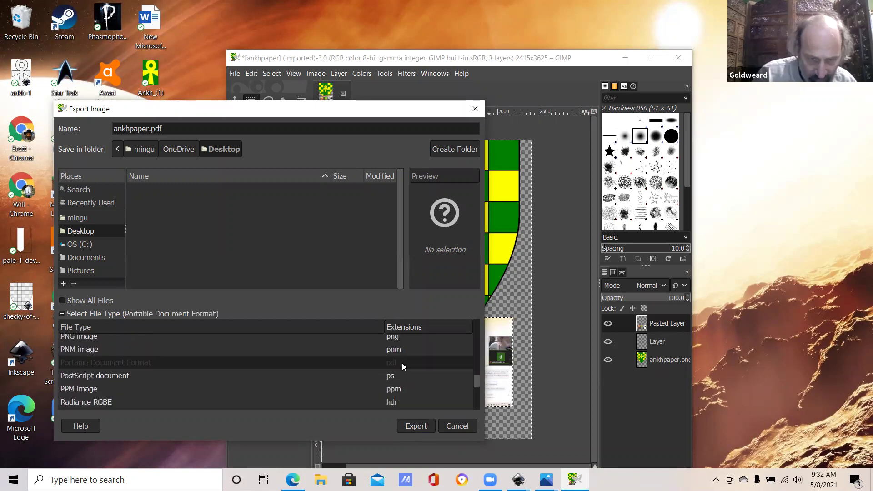
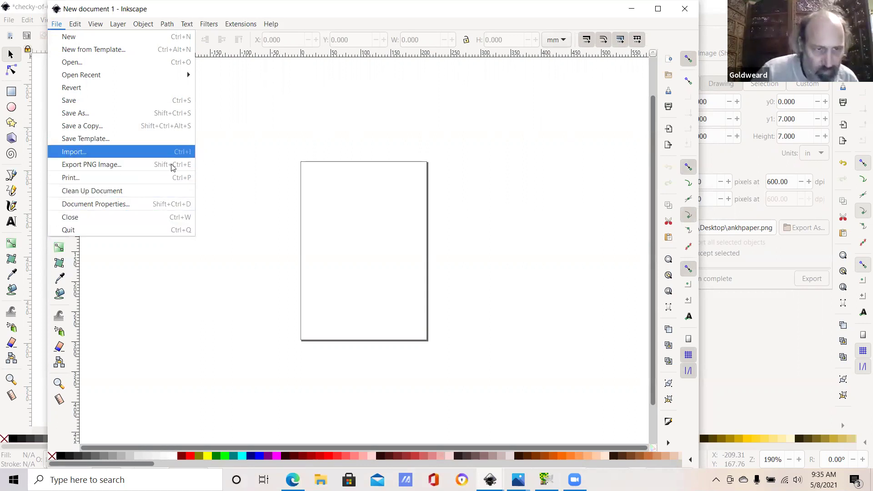
Step: Import Ankh_(1).png from the Desktop to bring up its bitmap import options
left_click(181, 157)
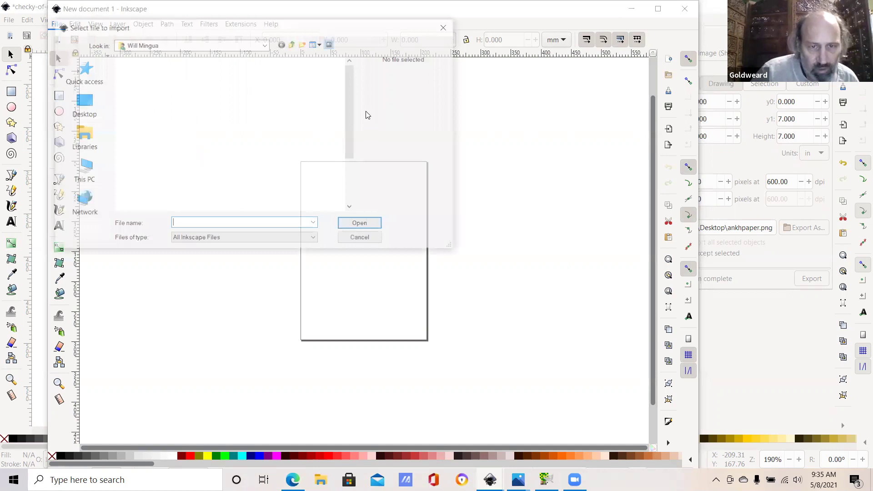
scroll(129, 73, "down", 2)
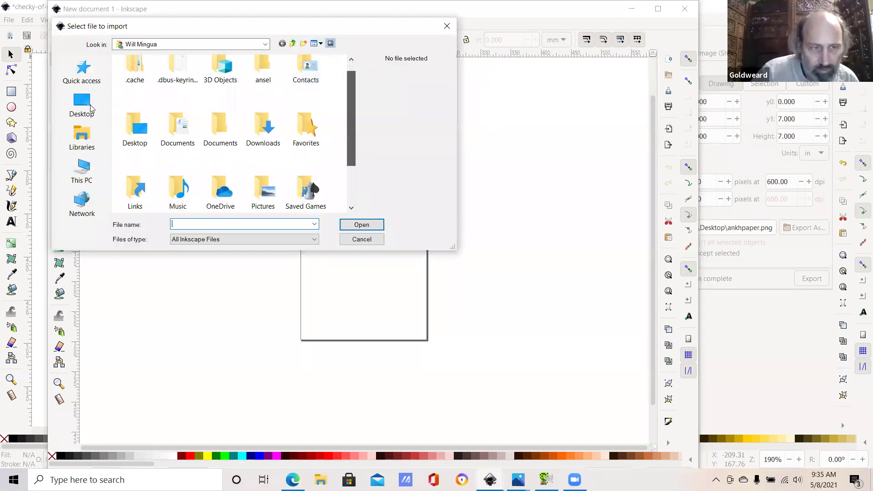
key("BackSpace")
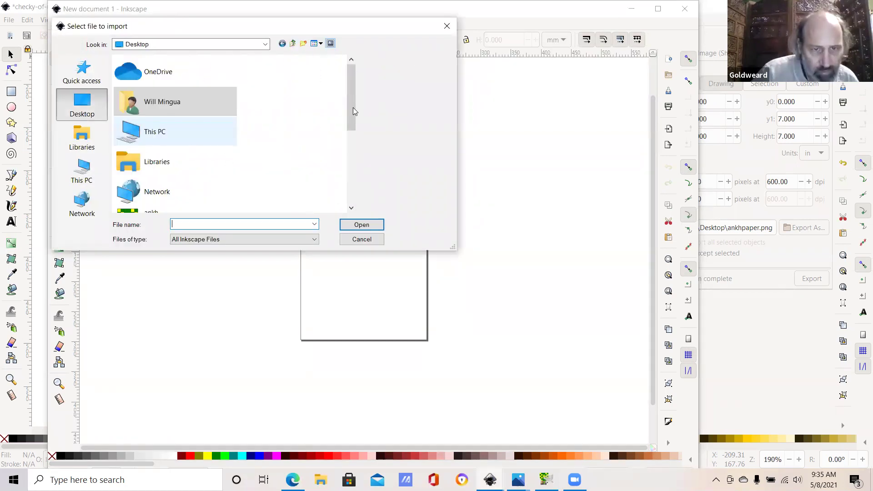
scroll(171, 113, "down", 3)
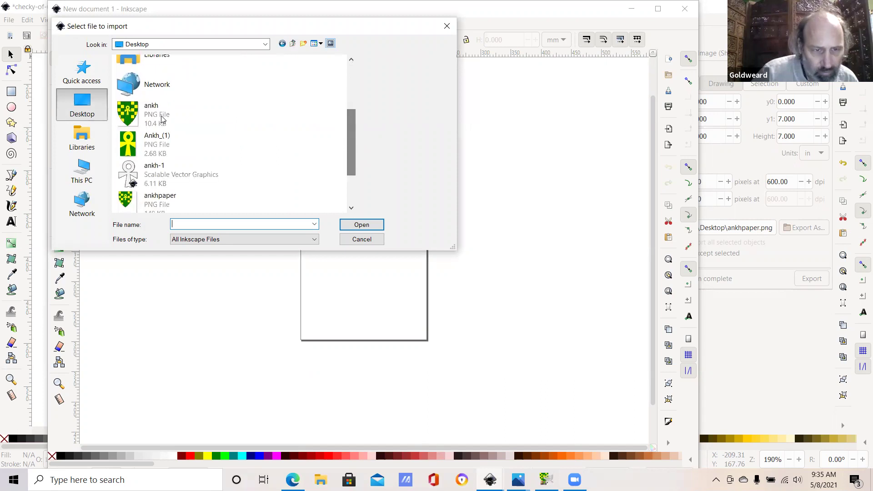
left_click(162, 118)
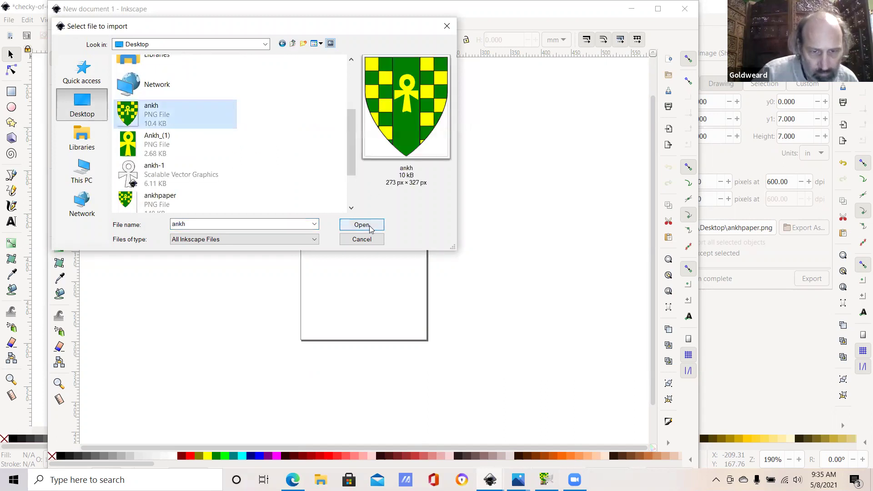
left_click(159, 158)
left_click(381, 224)
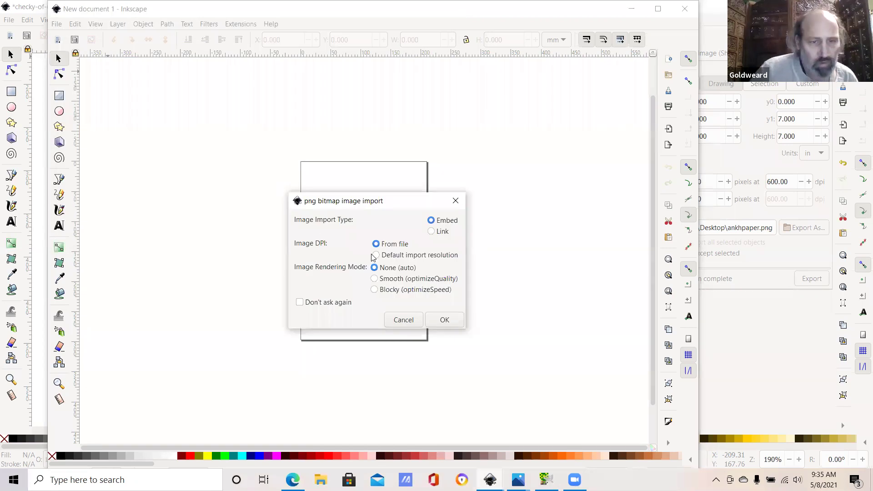
Step: Embed the ankh PNG and stretch it to about 297.7 × 282.2 mm
key("Return")
left_click_drag(314, 317, 310, 338)
key("Escape")
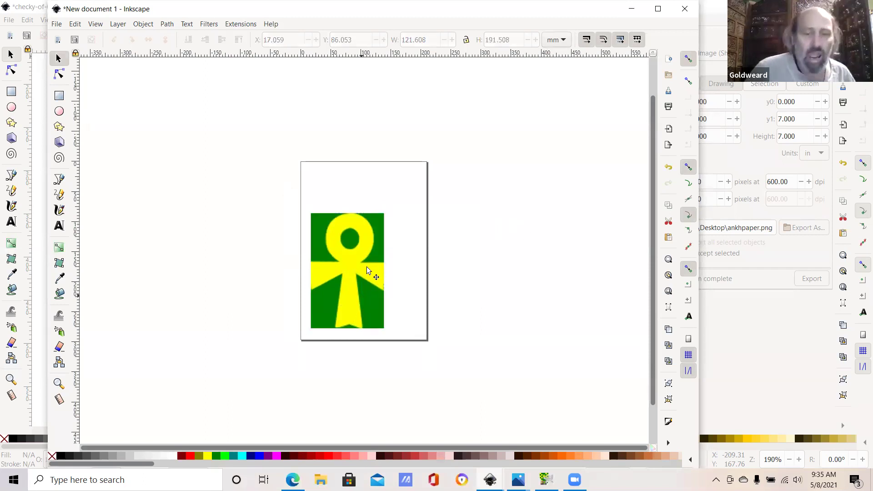
left_click_drag(346, 296, 306, 347)
key("Escape")
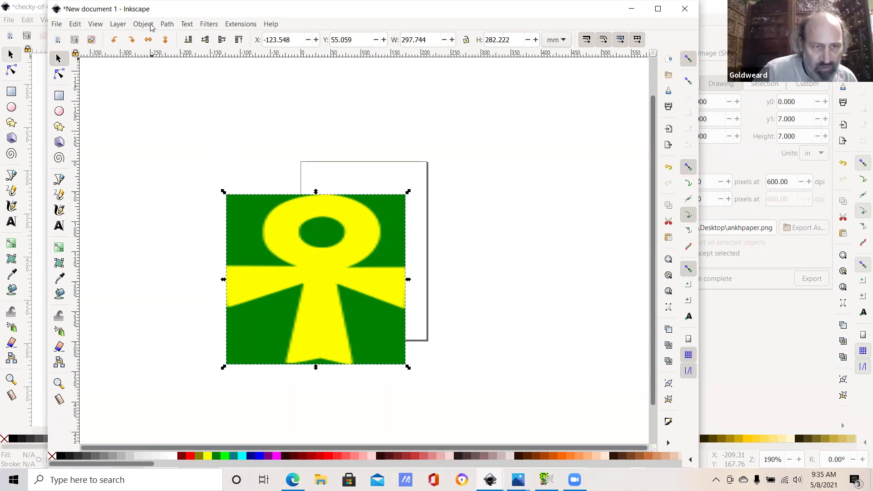
Step: Set Trace Bitmap to Multiple scans in Colors mode with 8 scans and update the preview
left_click(144, 24)
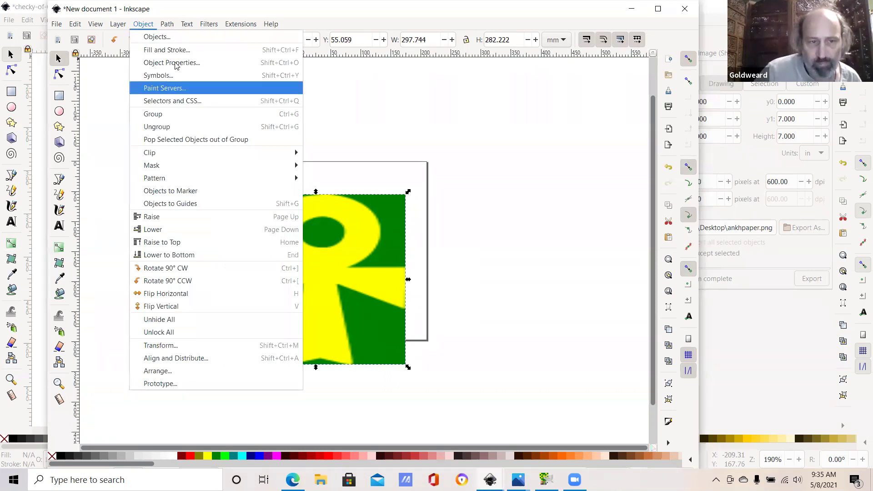
key("Right")
left_click(192, 68)
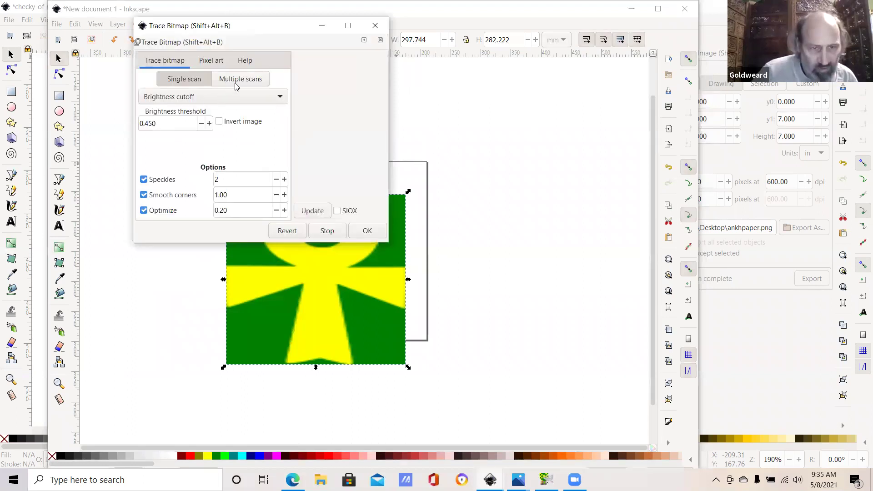
left_click(236, 83)
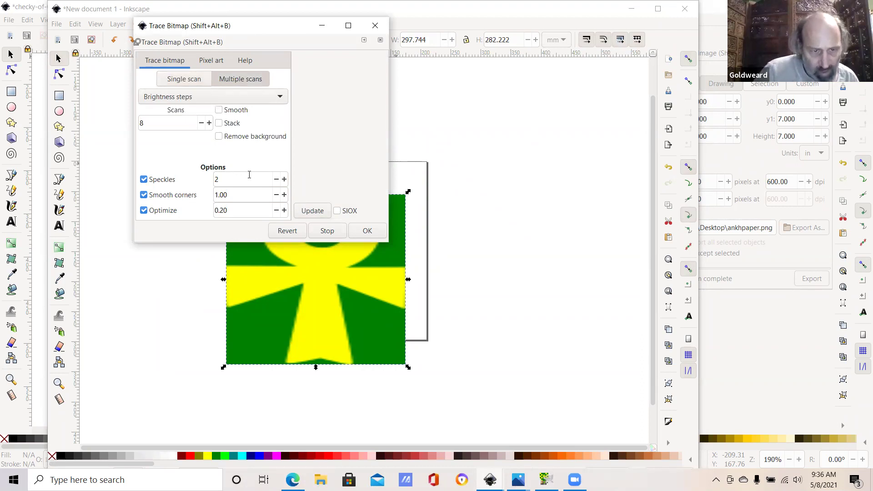
left_click(317, 213)
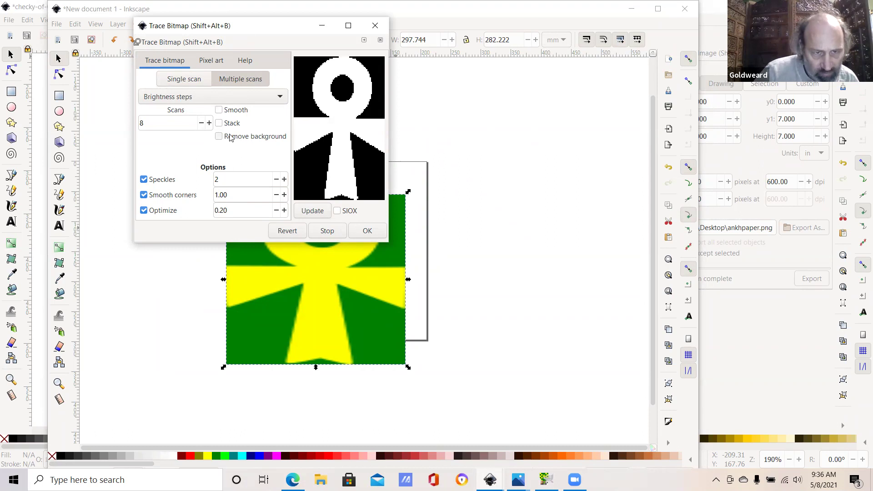
left_click(219, 97)
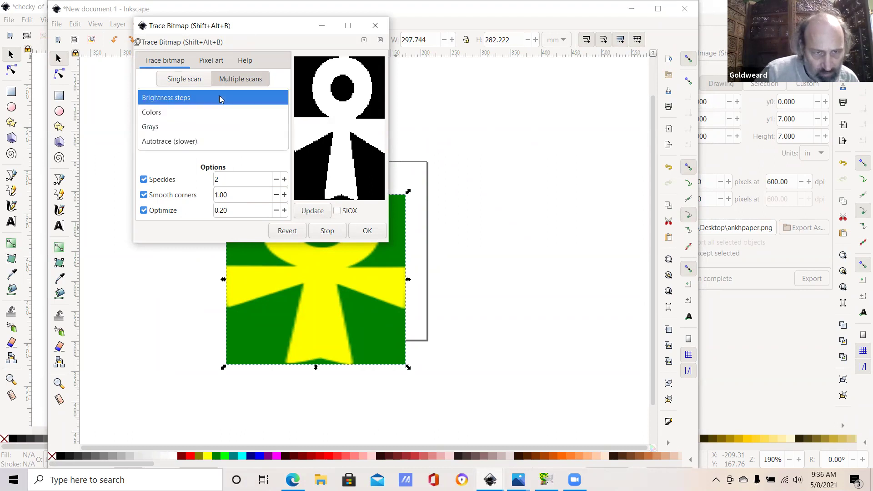
left_click(213, 114)
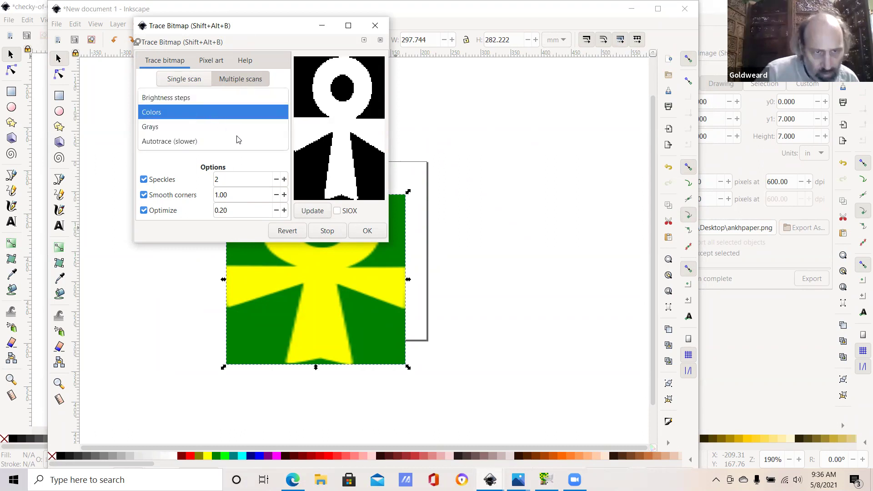
left_click(307, 212)
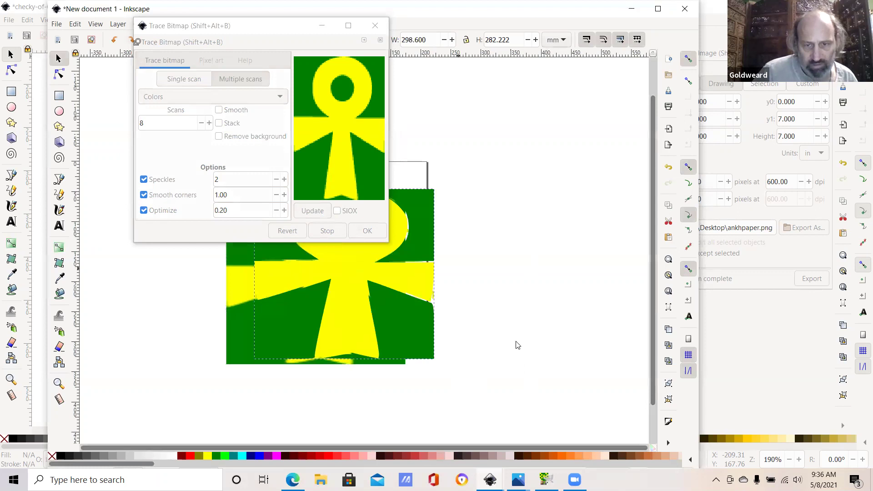
Step: Move the trace beside the bitmap and delete its green background and a leftover speckle
left_click_drag(315, 282, 489, 230)
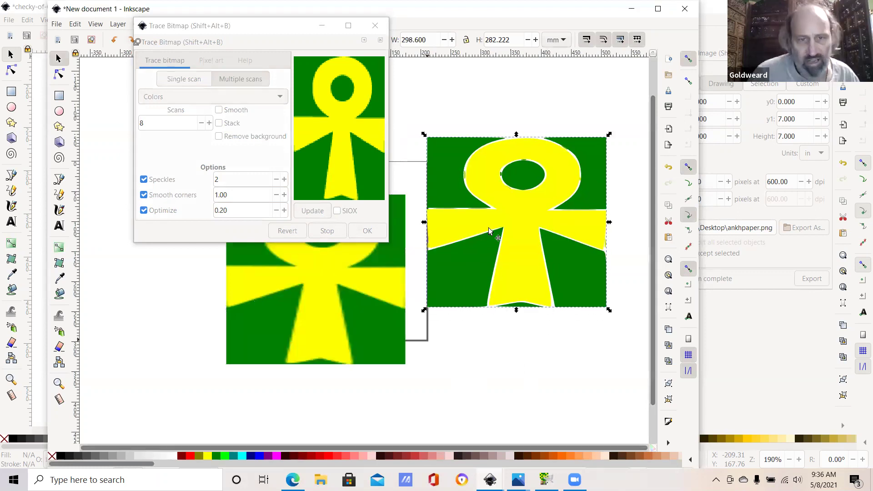
mouse_move(515, 226)
left_mouse_down()
mouse_move(533, 226)
mouse_move(507, 409)
mouse_move(472, 393)
left_mouse_up()
left_click(467, 211)
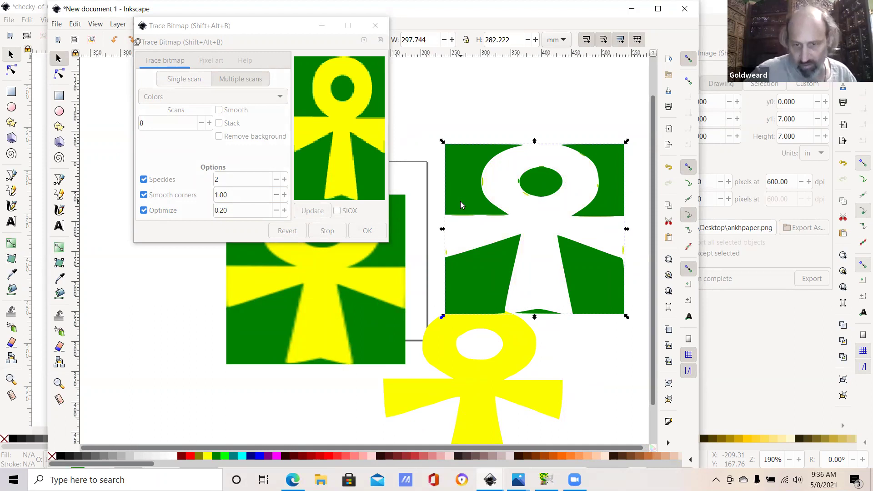
key("Delete")
left_click(493, 218)
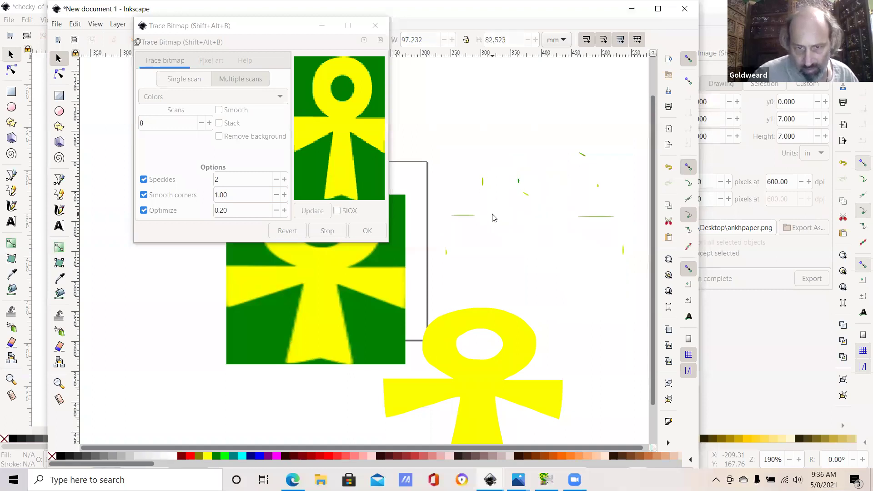
left_click(460, 220)
key("Delete")
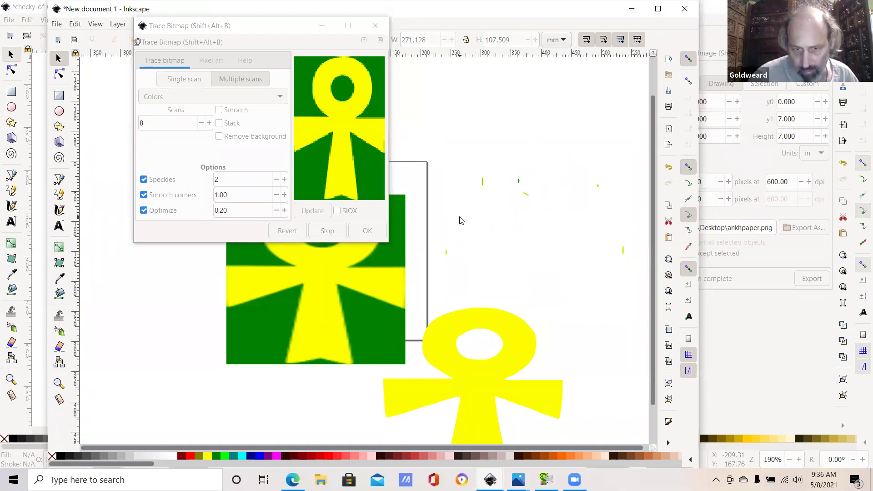
Step: Reposition the yellow ankh and rescale it larger and taller beside the original image
left_click(485, 322)
left_click_drag(485, 322, 534, 119)
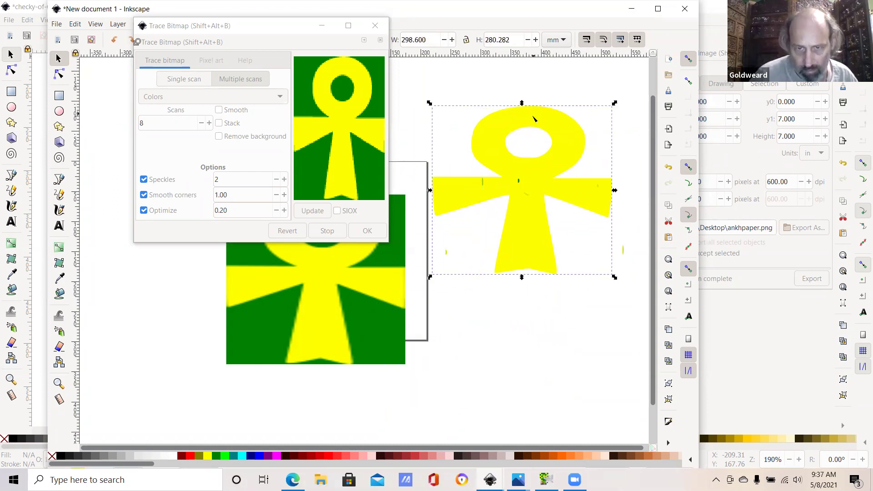
key("n")
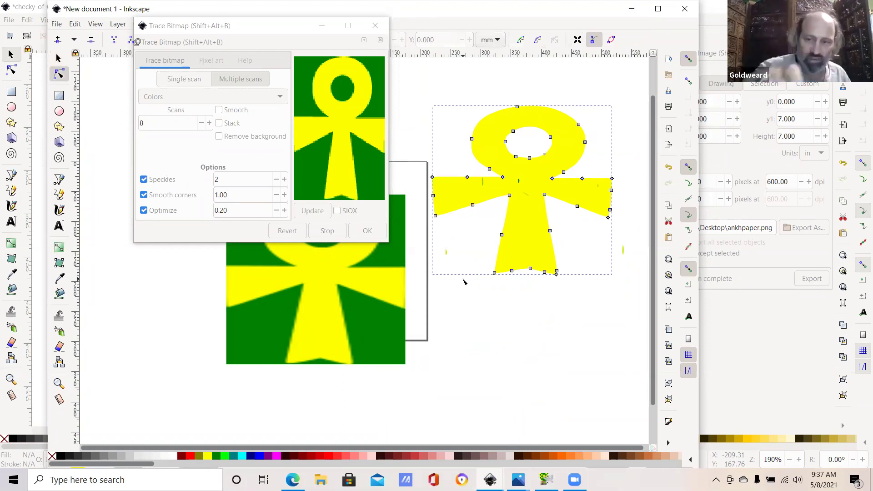
left_click(58, 57)
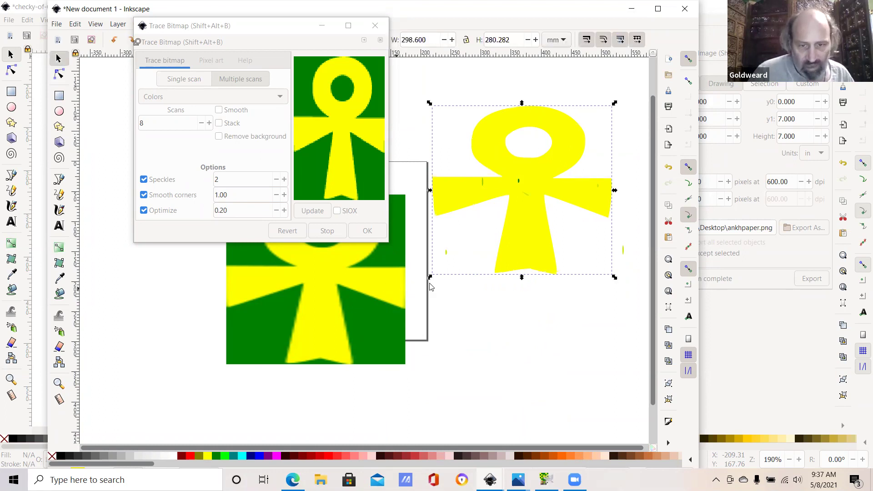
left_click_drag(429, 277, 369, 325)
mouse_move(418, 389)
left_mouse_down()
mouse_move(347, 413)
mouse_move(307, 366)
left_mouse_up()
mouse_move(374, 314)
left_mouse_down()
mouse_move(406, 365)
mouse_move(432, 382)
mouse_move(433, 371)
mouse_move(509, 337)
left_mouse_up()
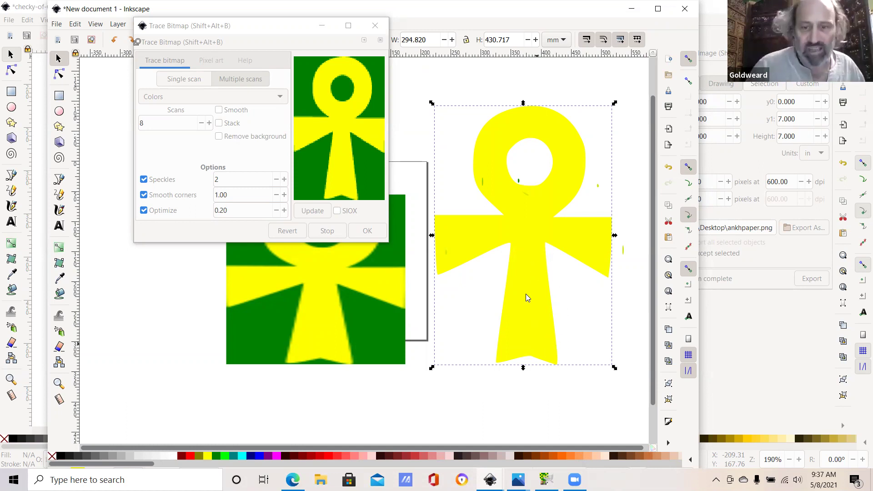
mouse_move(540, 284)
left_mouse_down()
mouse_move(563, 230)
mouse_move(551, 205)
mouse_move(508, 193)
left_mouse_up()
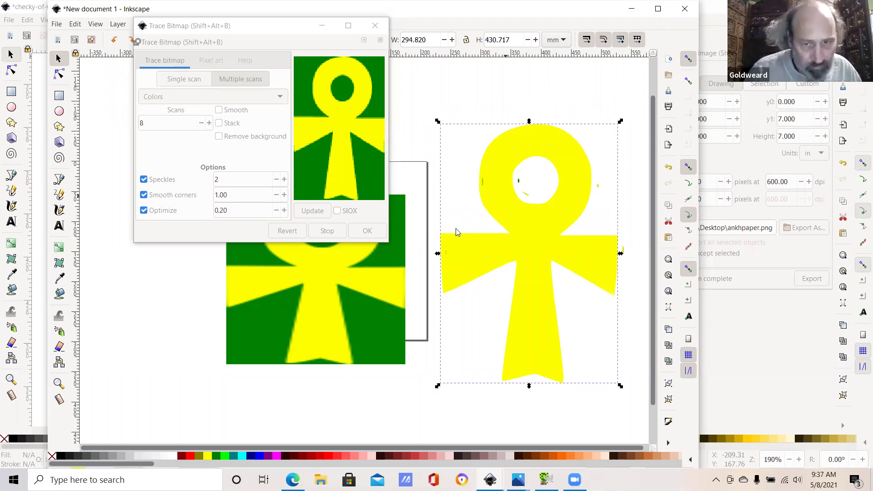
Step: Undo the speckle cleanup and move the whole 294.820 × 430.717 mm ankh beside the bitmap
key("n")
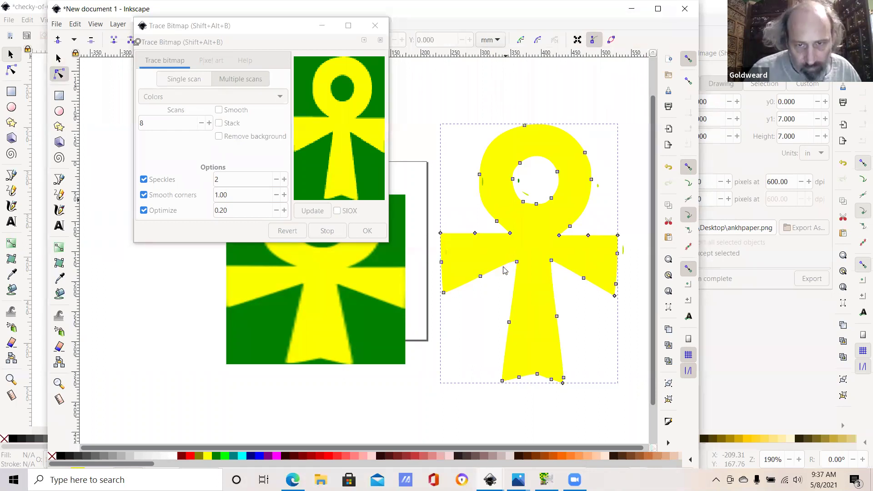
key("ctrl+z")
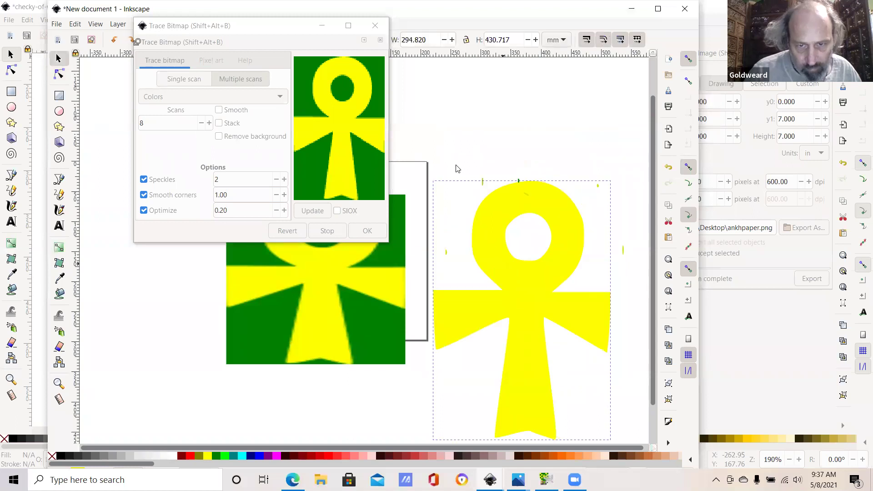
key("ctrl+z")
left_click_drag(448, 147, 539, 210)
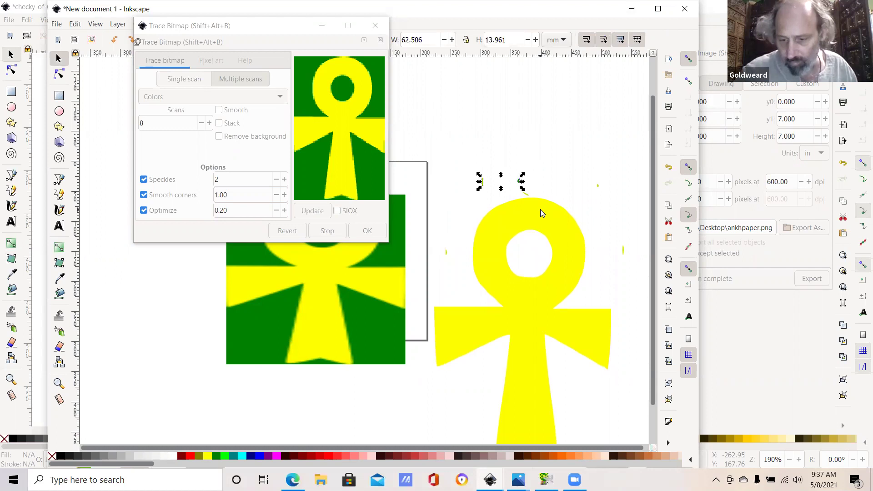
key("Delete")
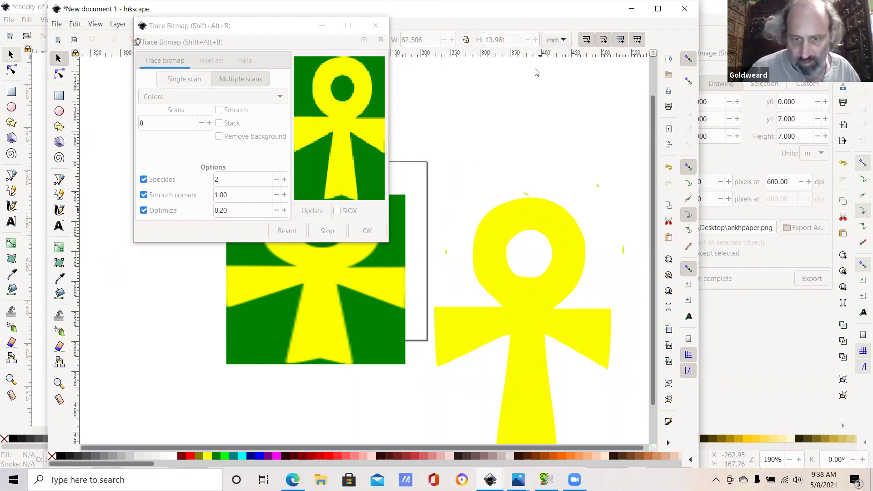
key("ctrl+z")
mouse_move(554, 108)
left_mouse_down()
mouse_move(610, 124)
mouse_move(619, 61)
left_mouse_up()
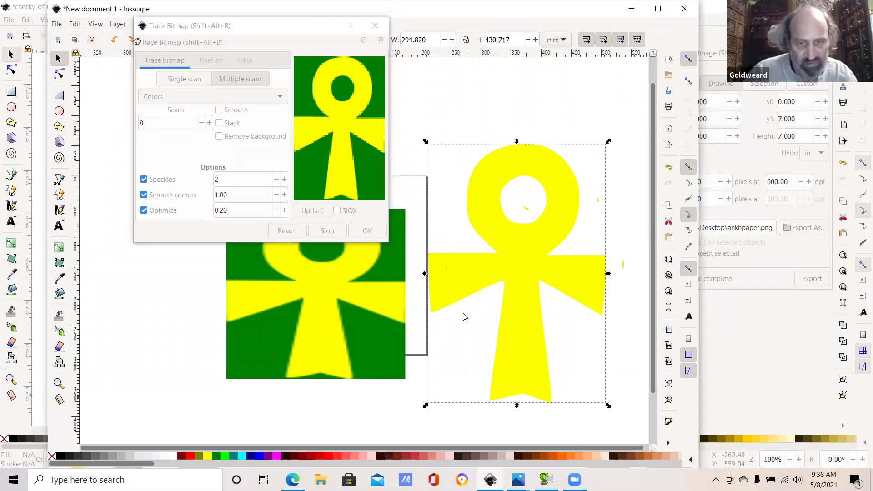
Step: Paste the traced ankh into the checky shield drawing
key("alt+Tab")
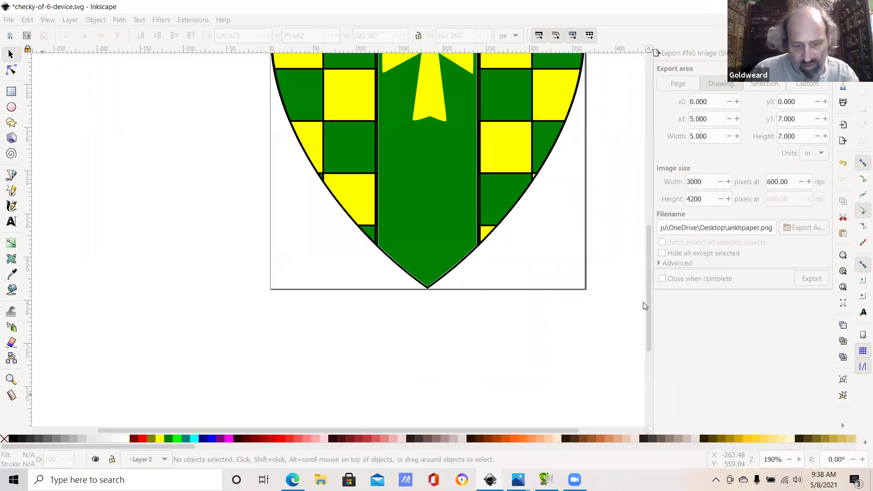
key("shift+alt+b")
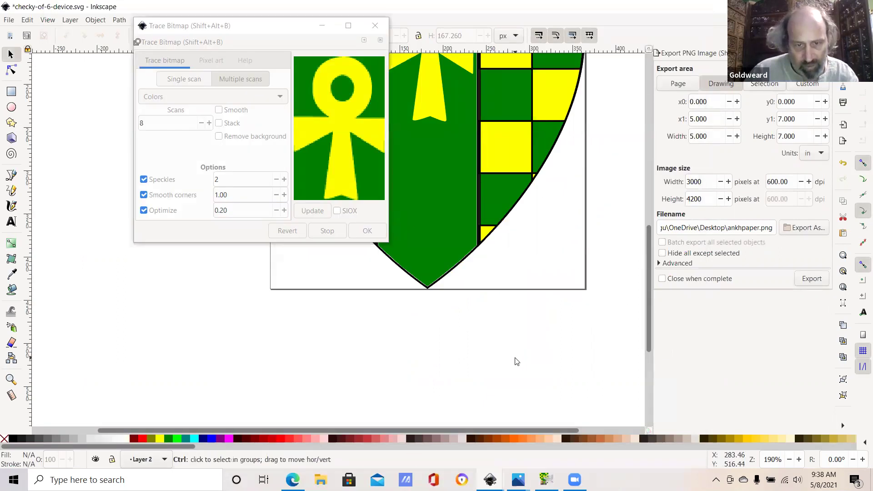
key("ctrl+v")
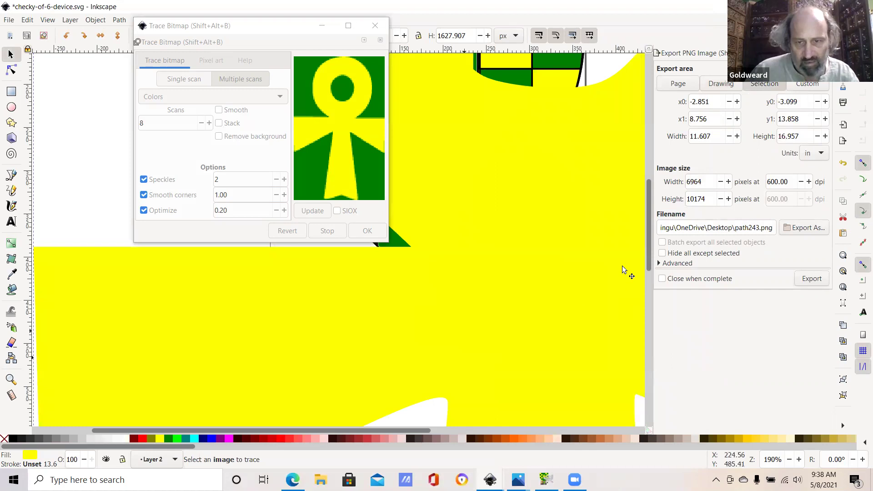
Step: Zoom to page width, shrink the ankh to 209.584 × 323.974 px, and close Trace Bitmap
left_click(47, 20)
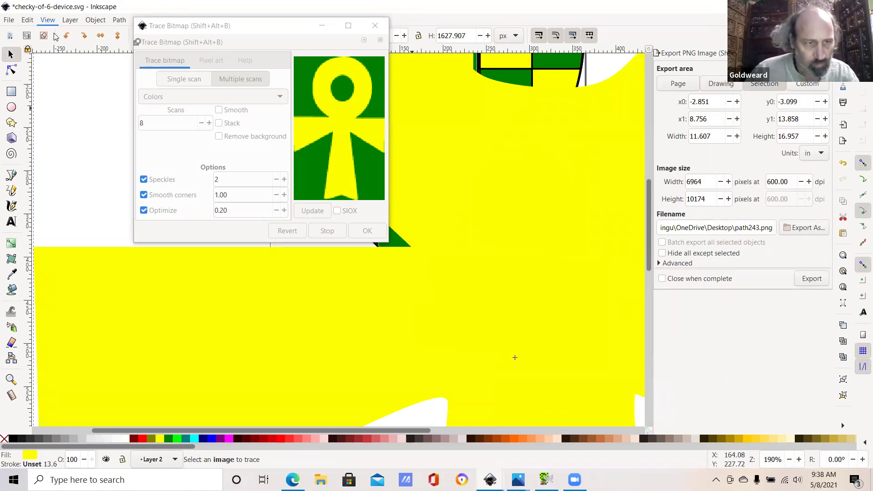
mouse_move(78, 33)
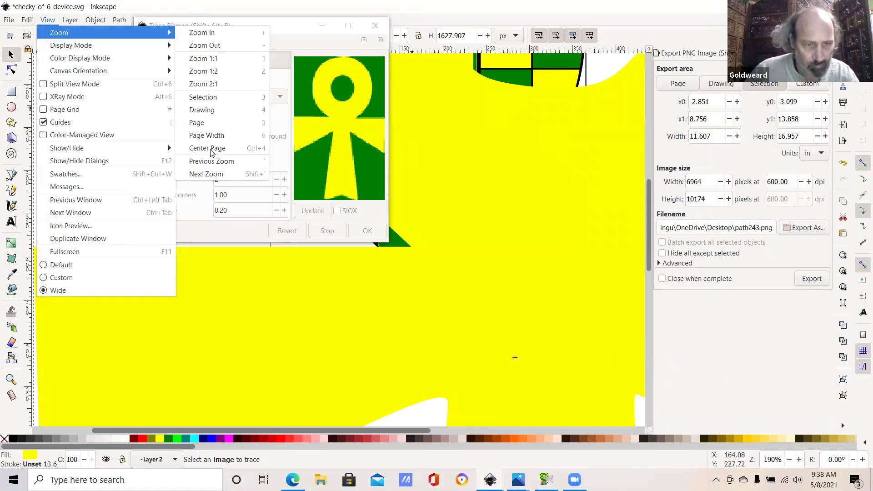
left_click(214, 135)
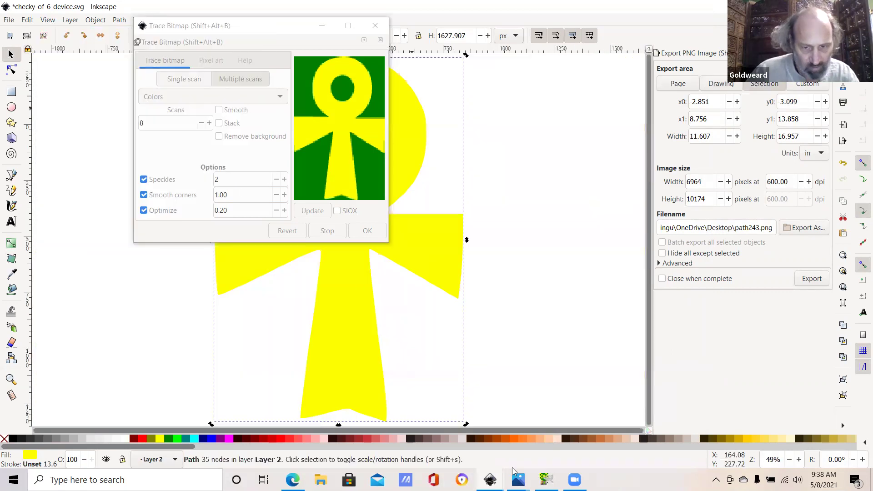
left_click(455, 416)
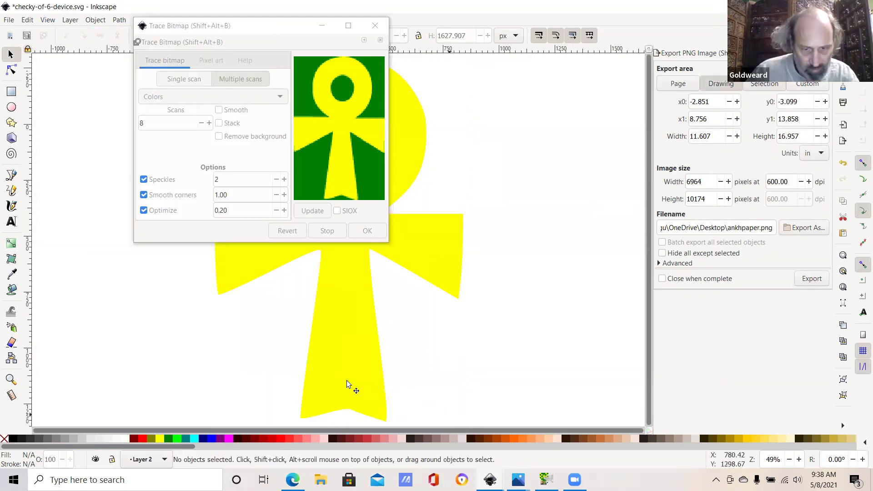
left_click(398, 408)
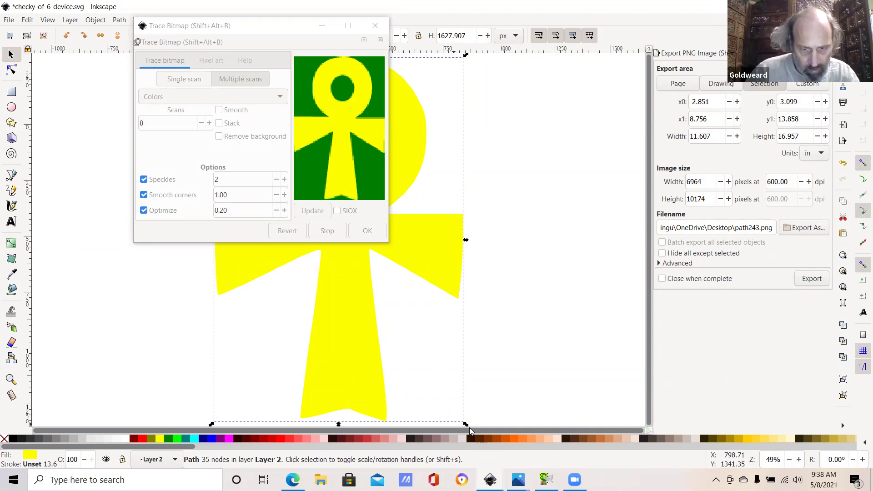
left_click_drag(466, 424, 378, 213)
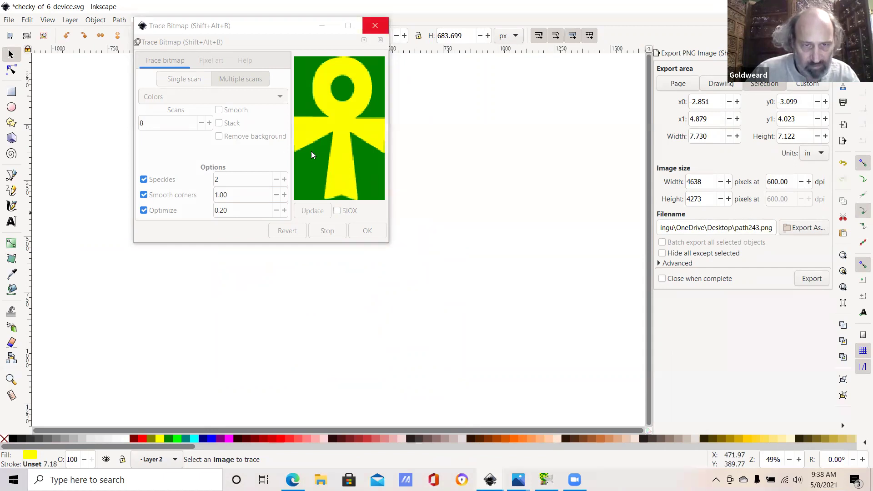
key("Escape")
Step: Shrink the ankh, move it onto the shield, and flip it vertically
left_click_drag(379, 216, 262, 129)
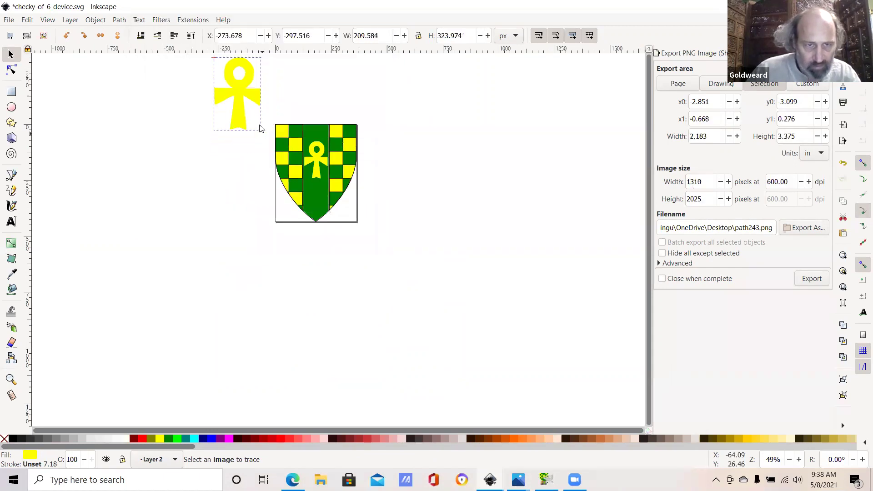
left_click_drag(232, 97, 337, 185)
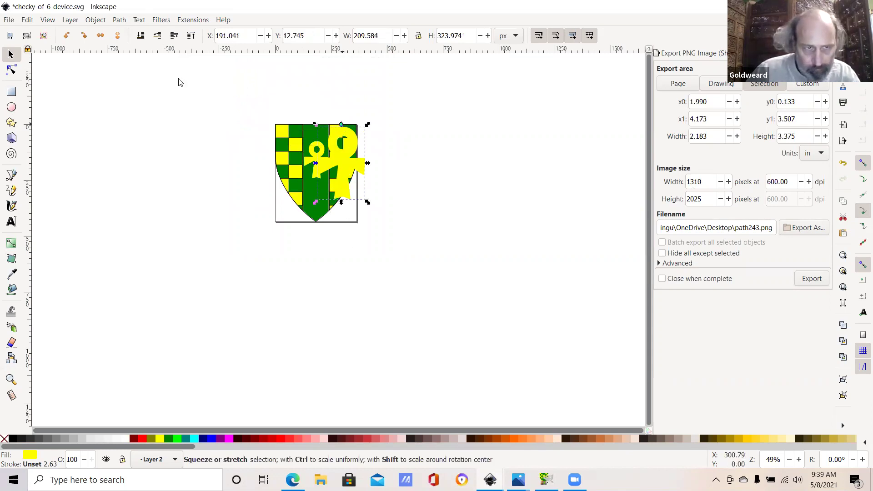
left_click(96, 20)
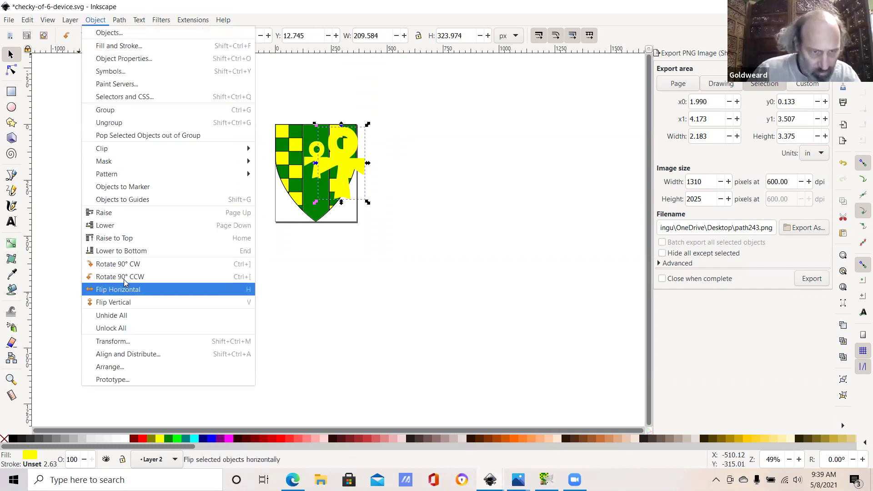
left_click(124, 303)
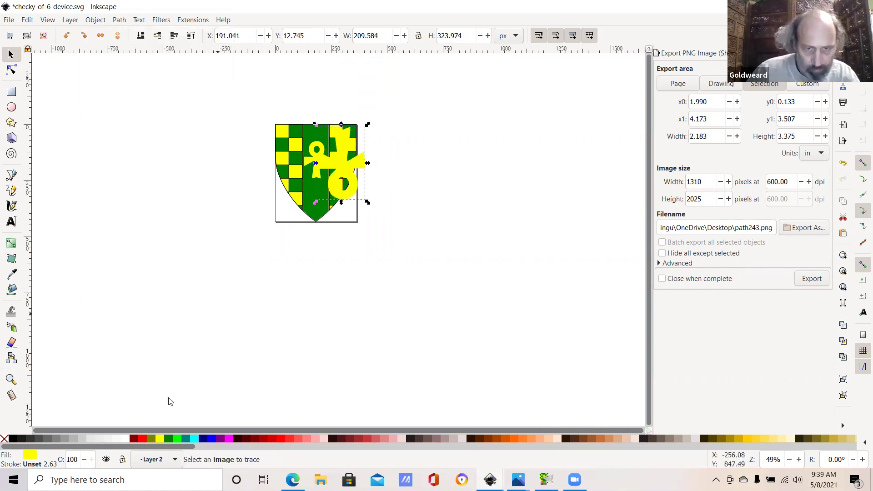
Step: Fill the ankh green, make it smaller, and nudge it into place on the shield
left_click(180, 430)
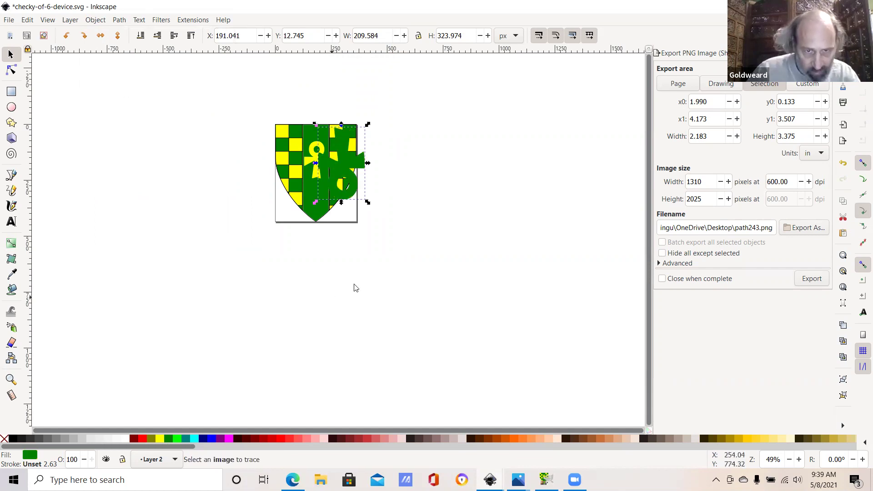
left_click_drag(359, 201, 346, 160)
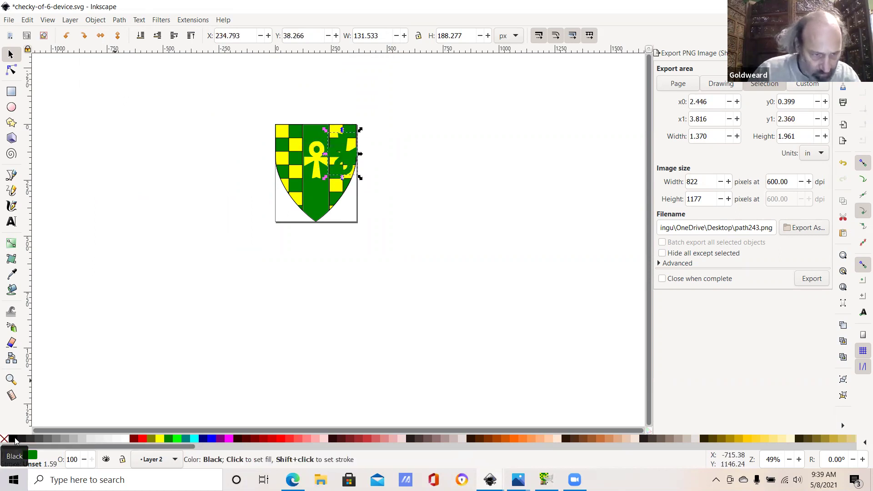
right_click(12, 442)
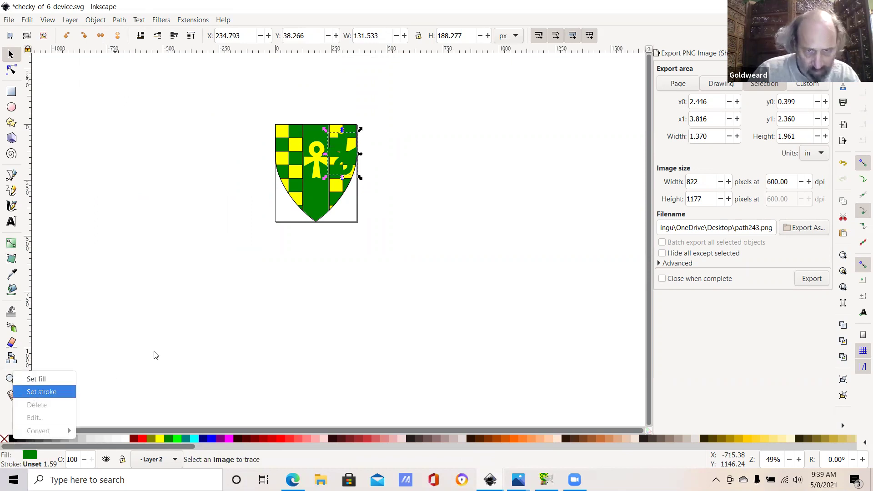
left_click(353, 177)
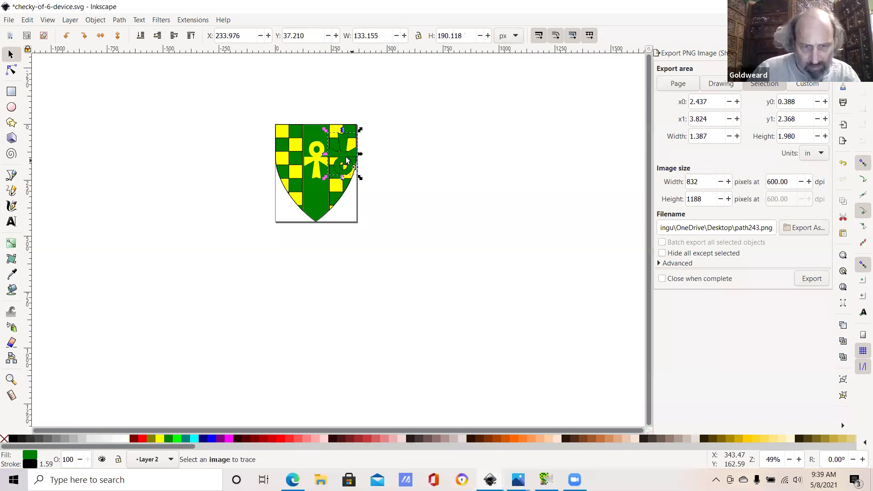
left_click_drag(346, 166, 348, 165)
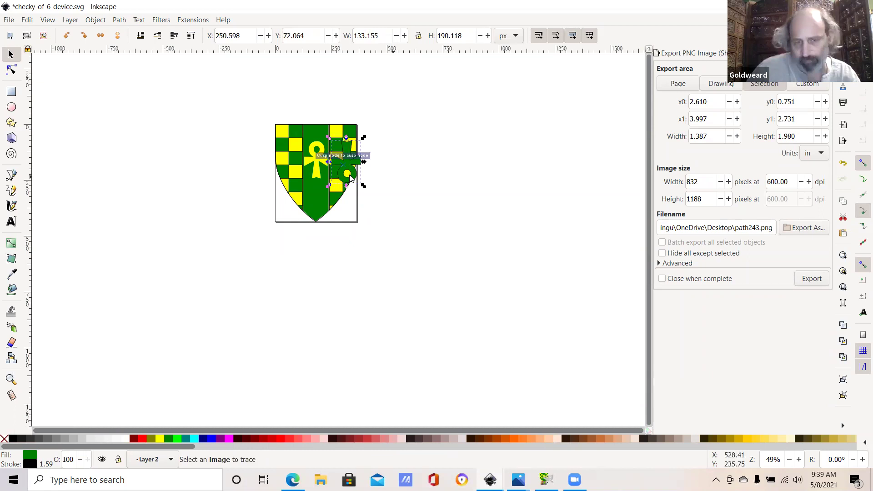
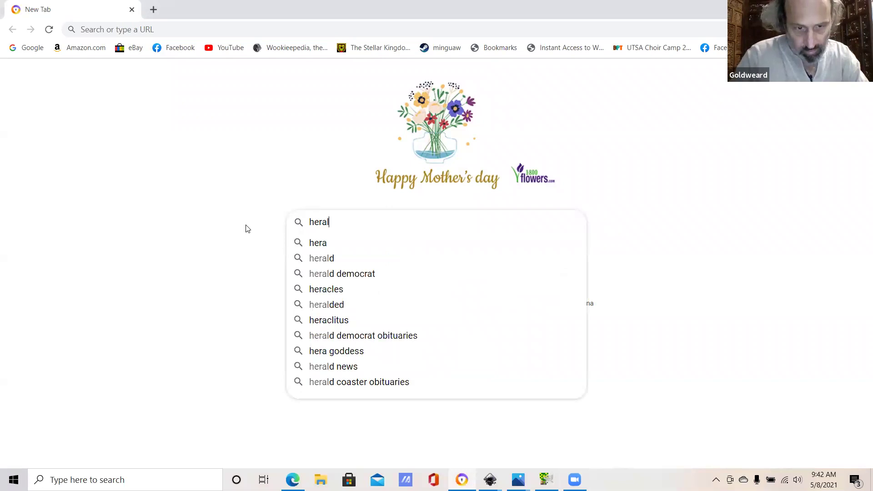
Step: Search Bing Images for 'heraldic clipart' and open a result in detail view
type("dic clipart")
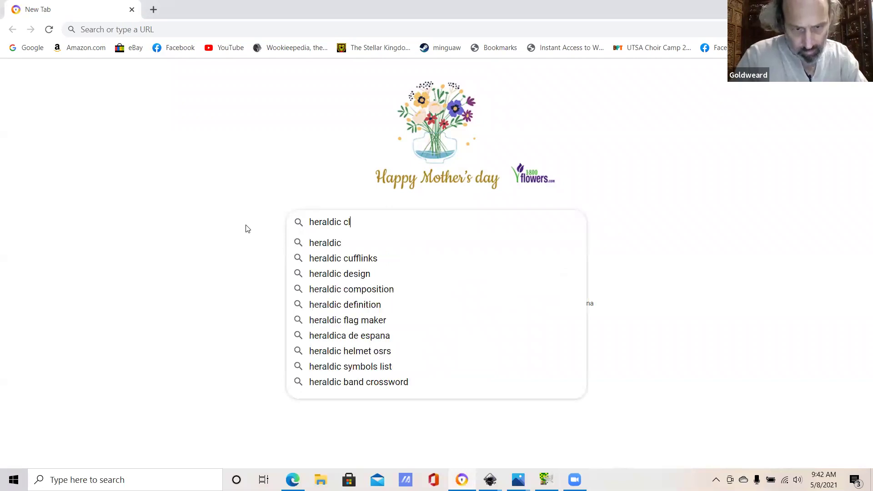
key("Return")
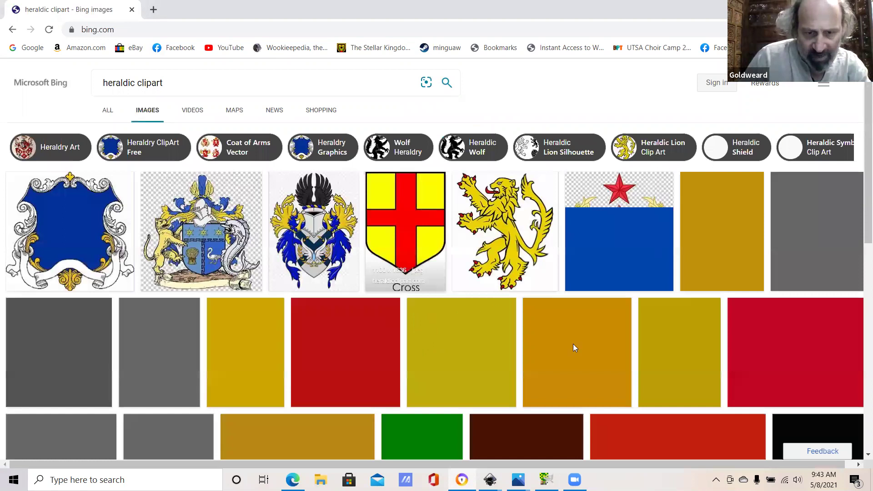
scroll(545, 341, "down", 3)
left_click(539, 256)
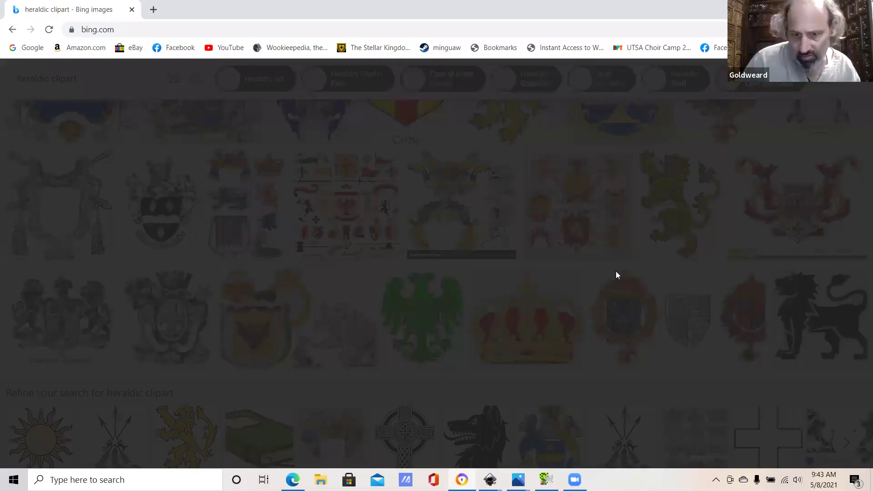
Step: Open the green double-headed eagle, copy the image, and return to Inkscape
right_click(437, 325)
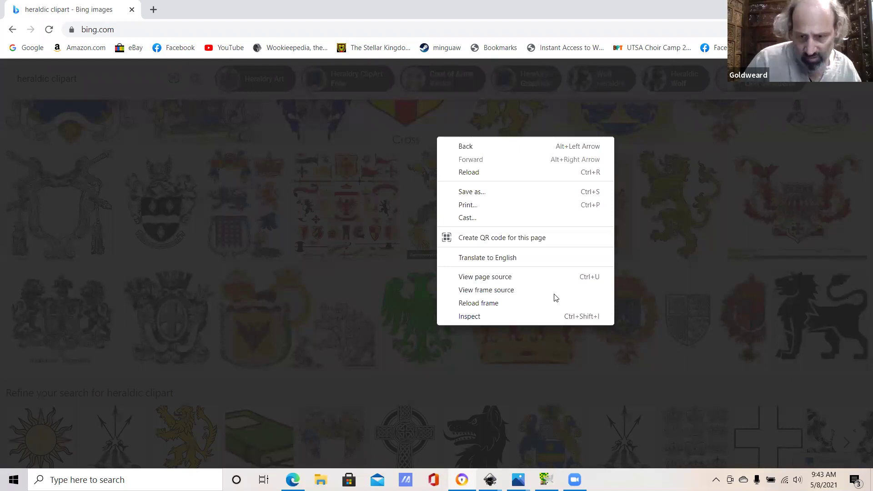
left_click(460, 327)
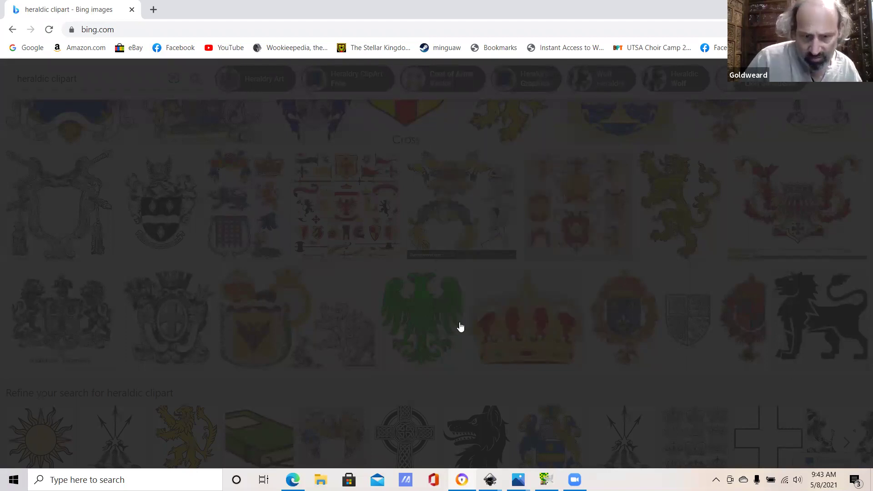
left_click(304, 247)
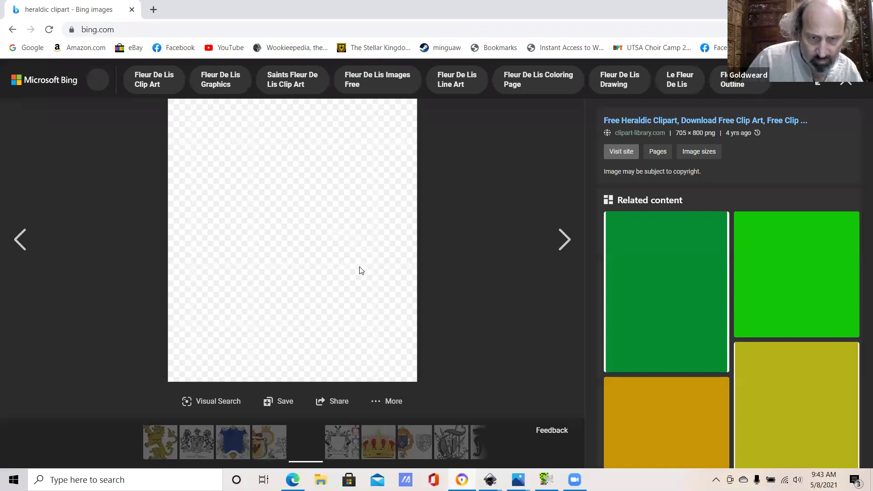
right_click(337, 226)
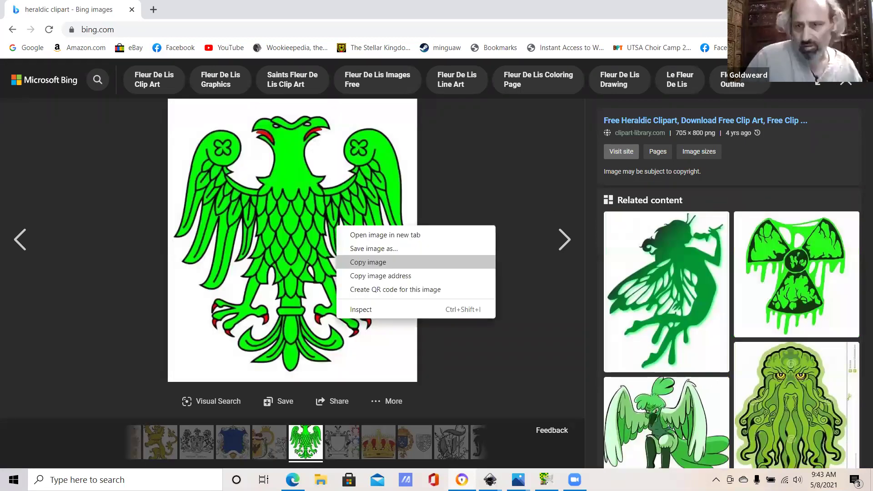
left_click(32, 23)
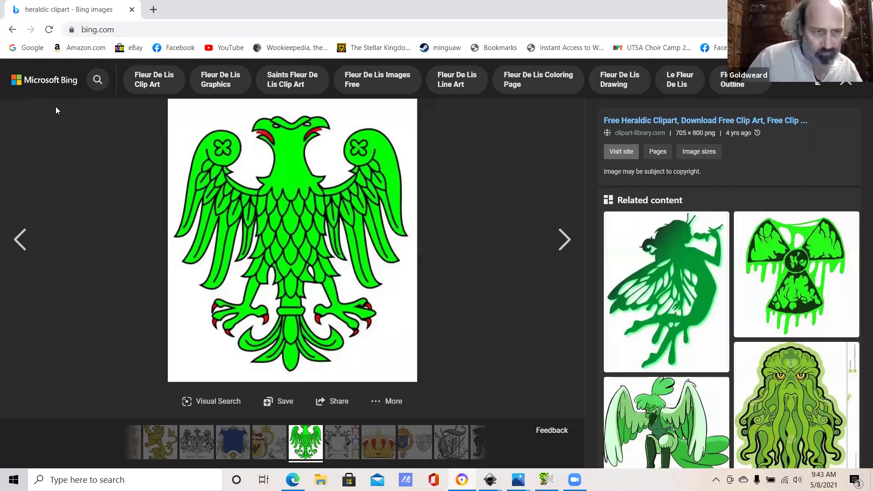
key("alt+Tab")
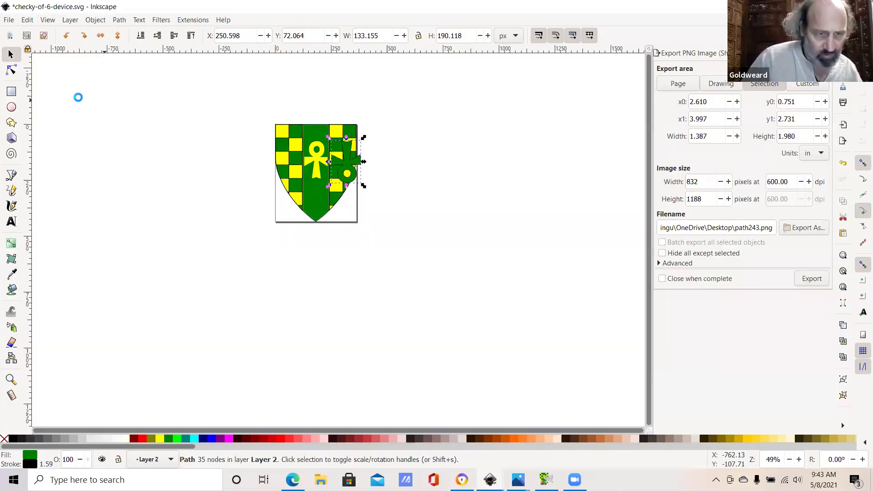
Step: Paste the copied eagle image into the drawing next to the shield
key("alt+e")
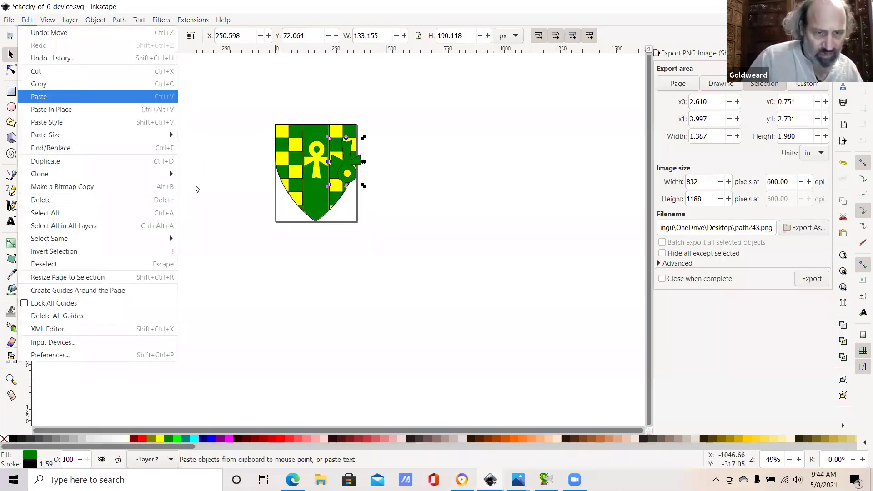
key("Return")
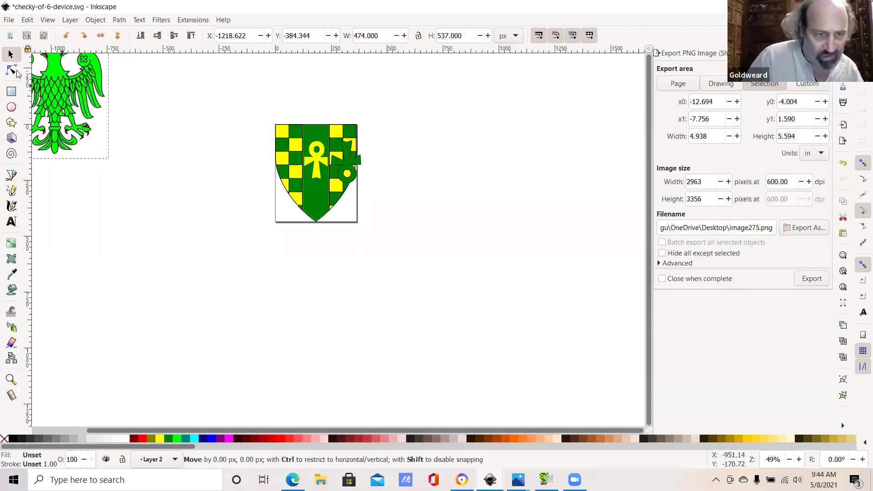
key("ctrl+z")
key("ctrl+alt+v")
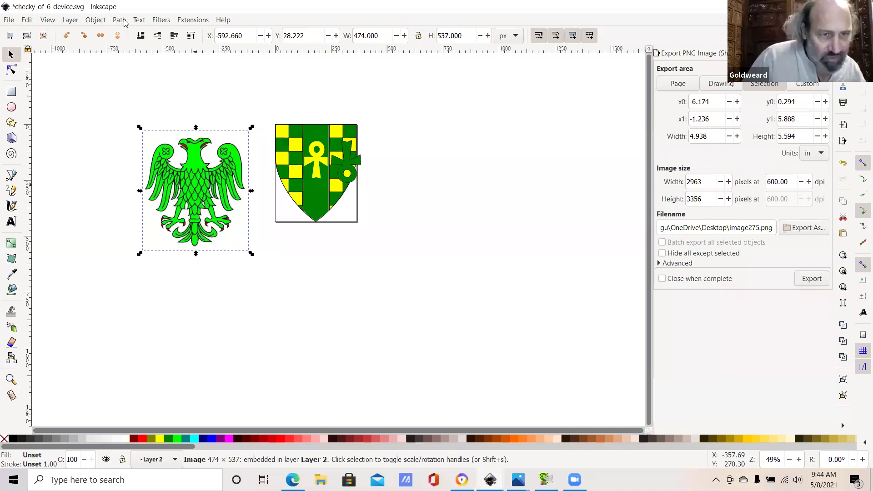
Step: Trace the eagle bitmap with Multiple scans by Colors, removing the background
key("alt+p")
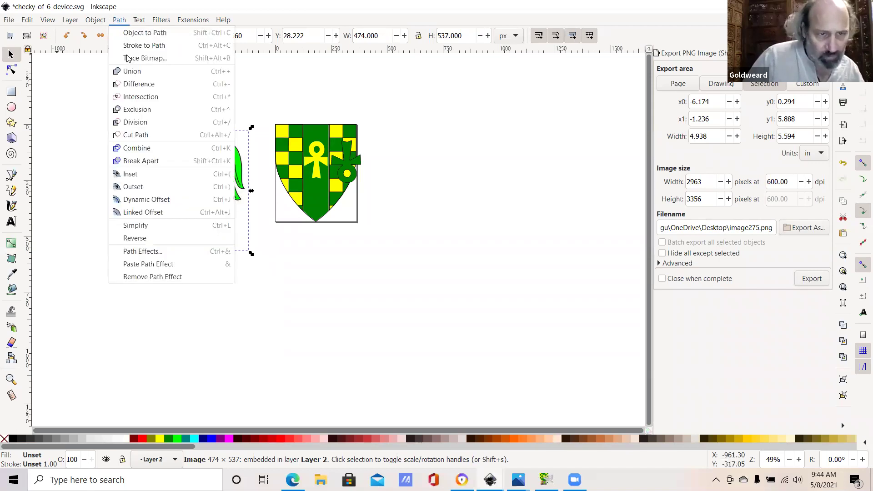
key("t")
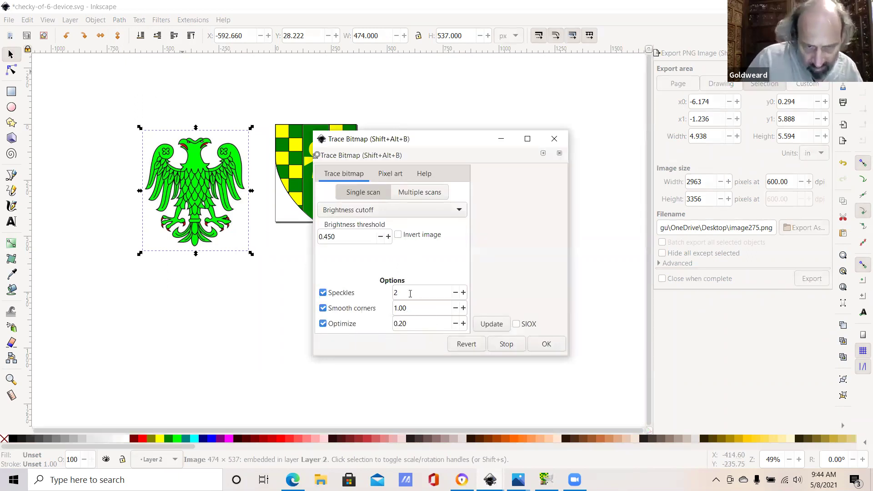
left_click(421, 193)
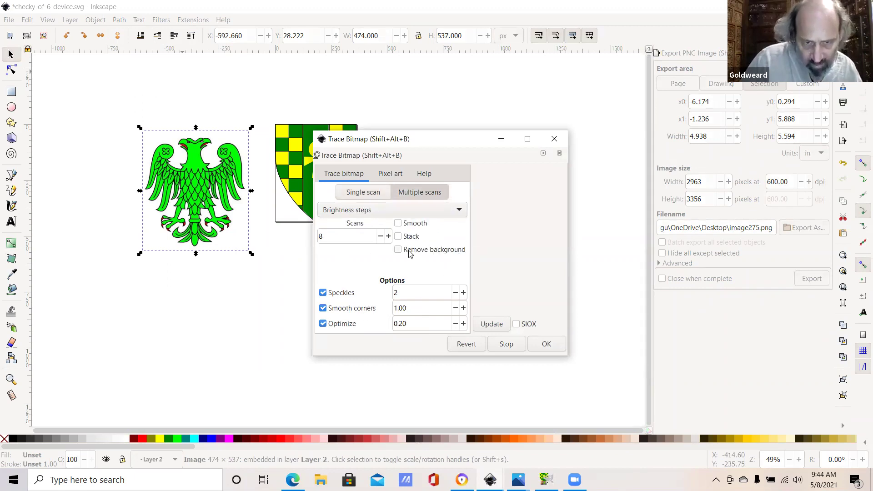
left_click(403, 253)
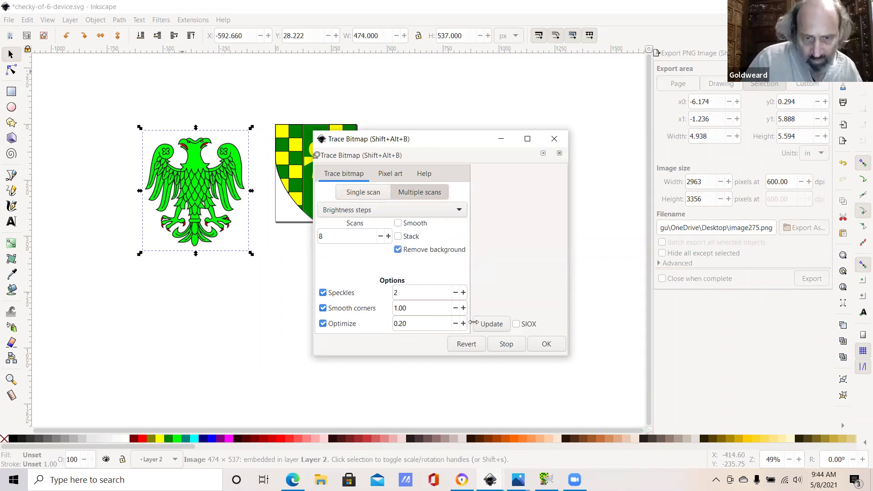
left_click(485, 329)
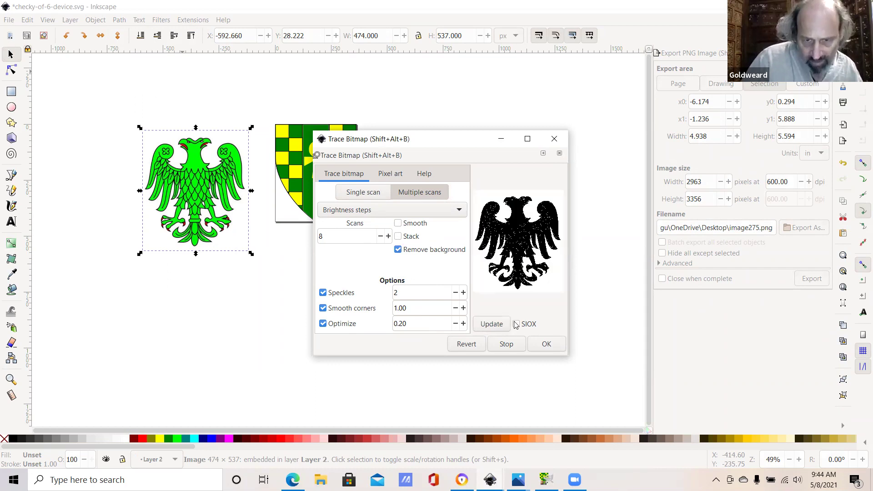
left_click(368, 209)
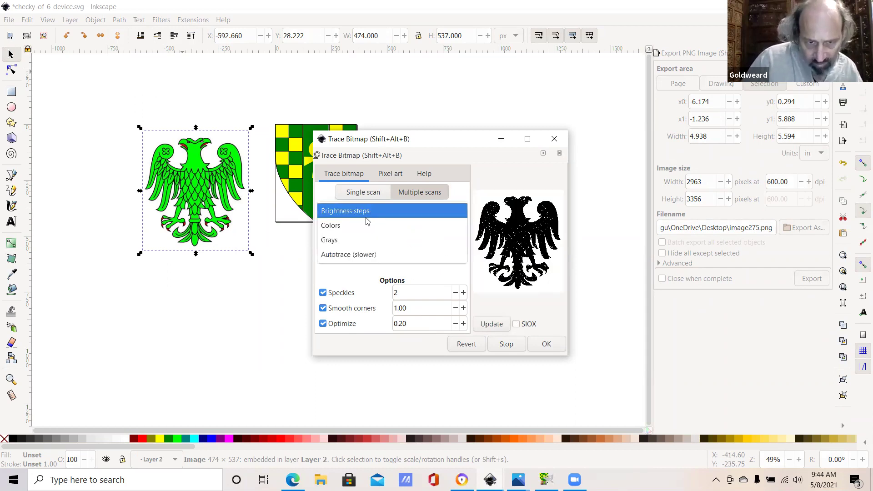
left_click(368, 226)
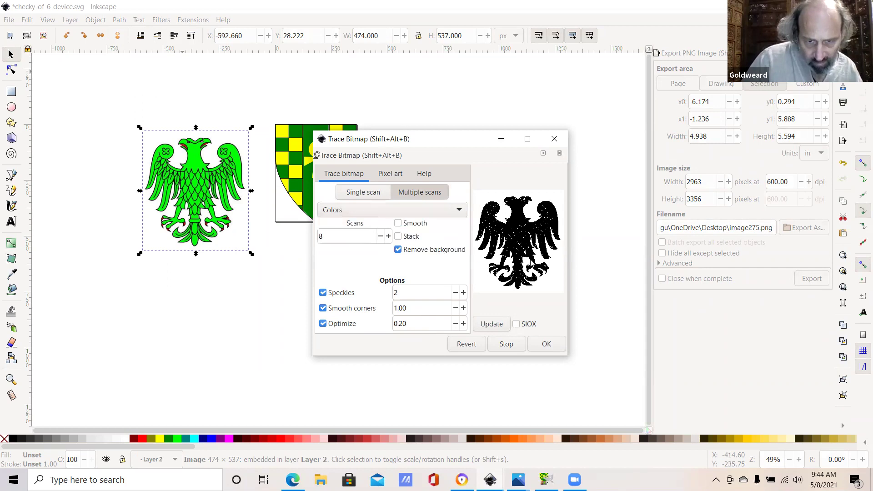
left_click(494, 325)
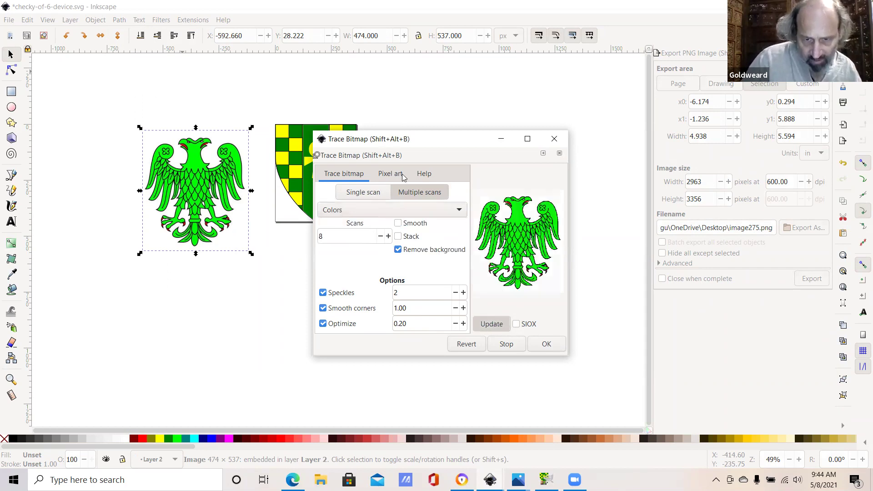
left_click(529, 344)
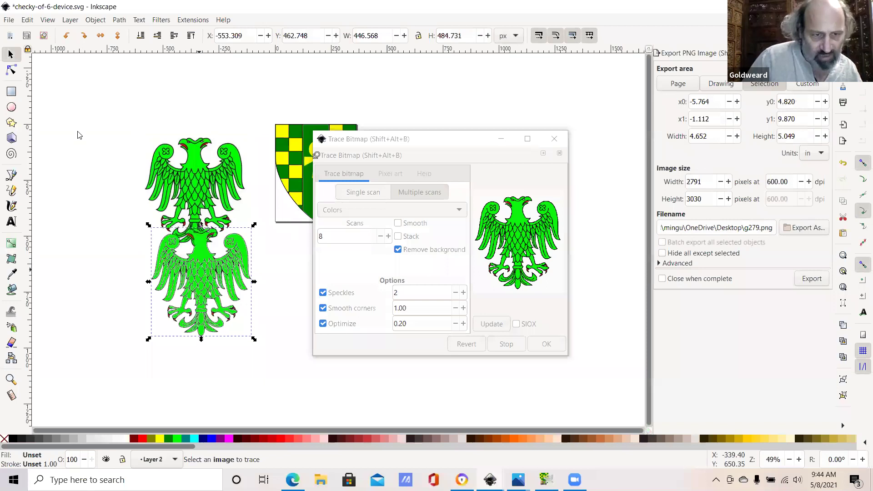
Step: Colour the separated eagle fill blue, lay it back over the outlines, and shift it left
left_click_drag(183, 249, 241, 250)
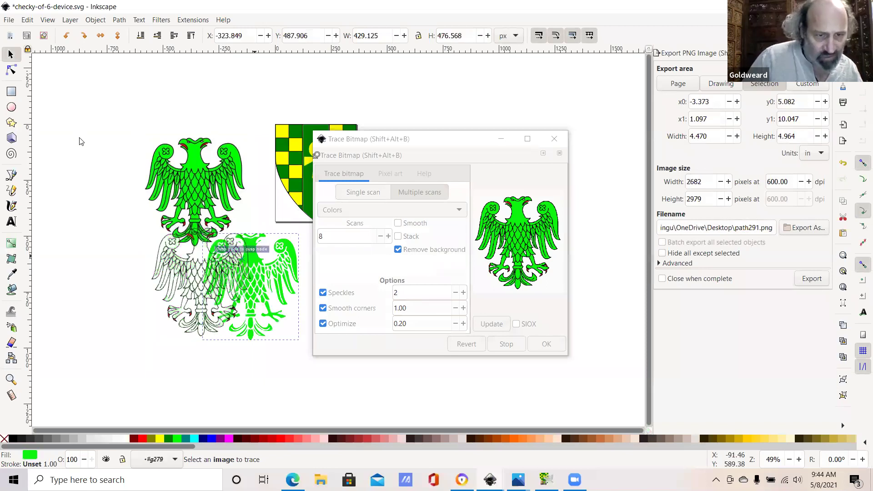
left_click_drag(80, 141, 81, 142)
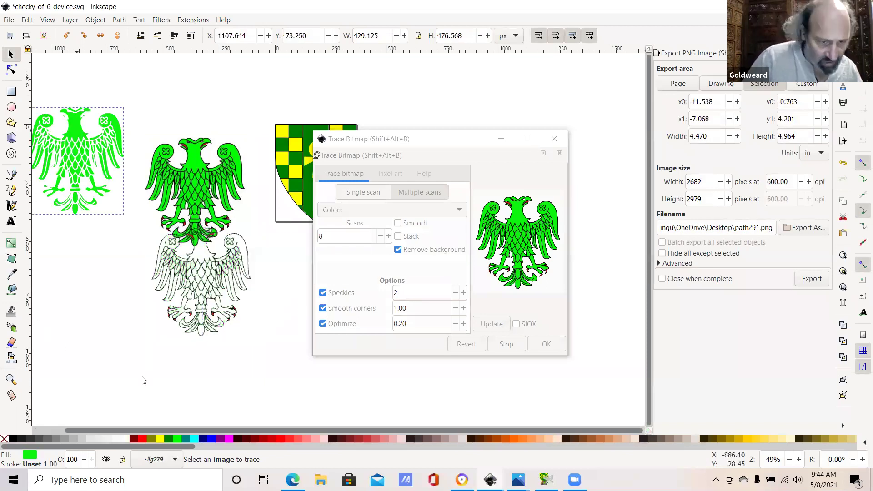
left_click_drag(141, 381, 155, 450)
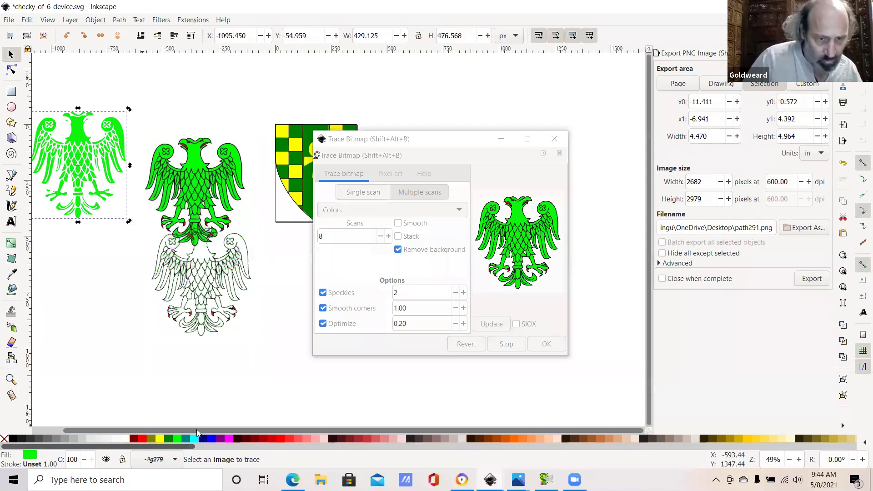
left_click(159, 439)
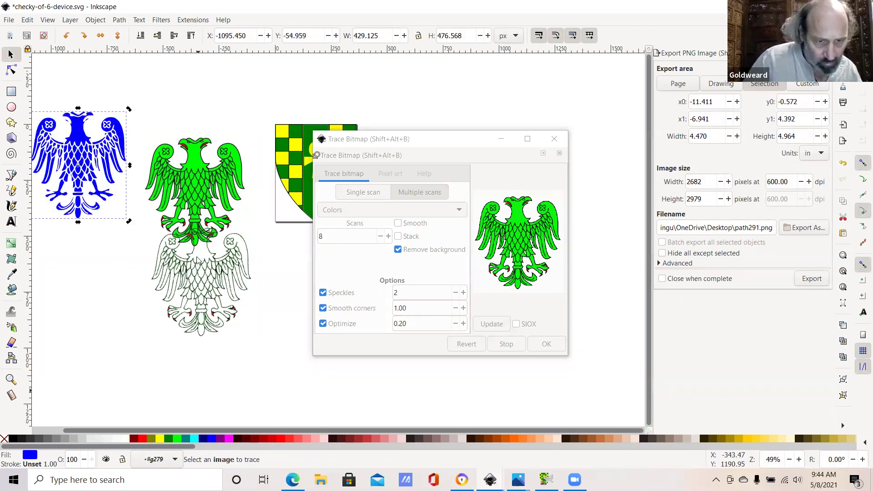
left_click_drag(199, 257, 205, 251)
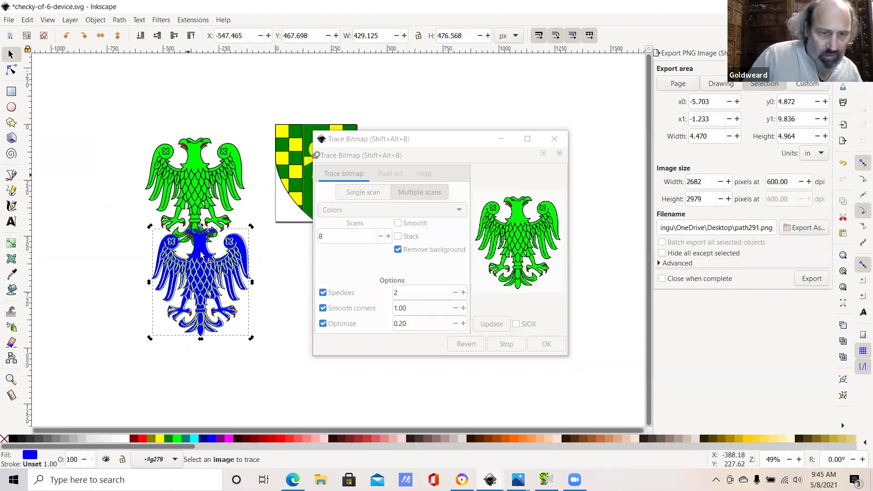
key("ctrl+z")
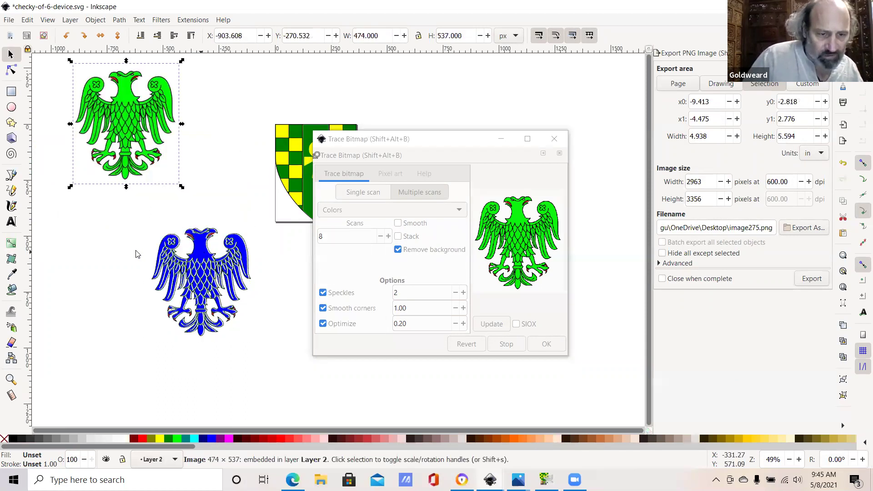
left_click_drag(201, 255, 148, 257)
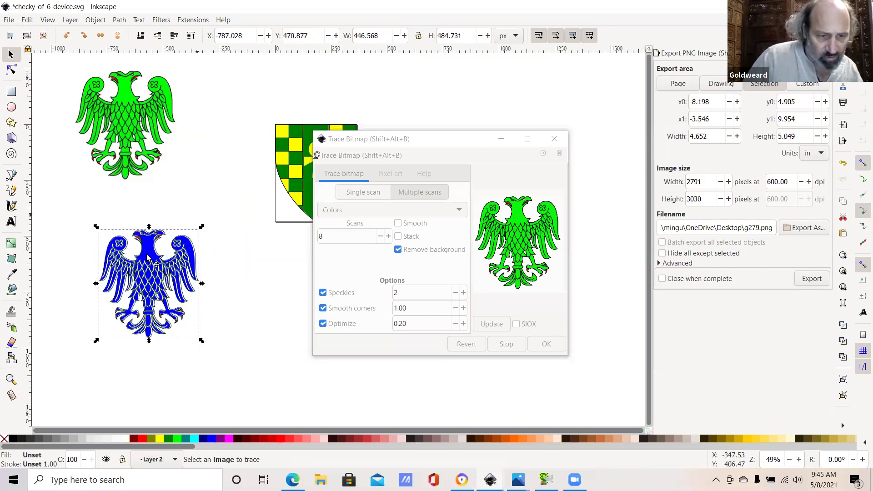
key("Escape")
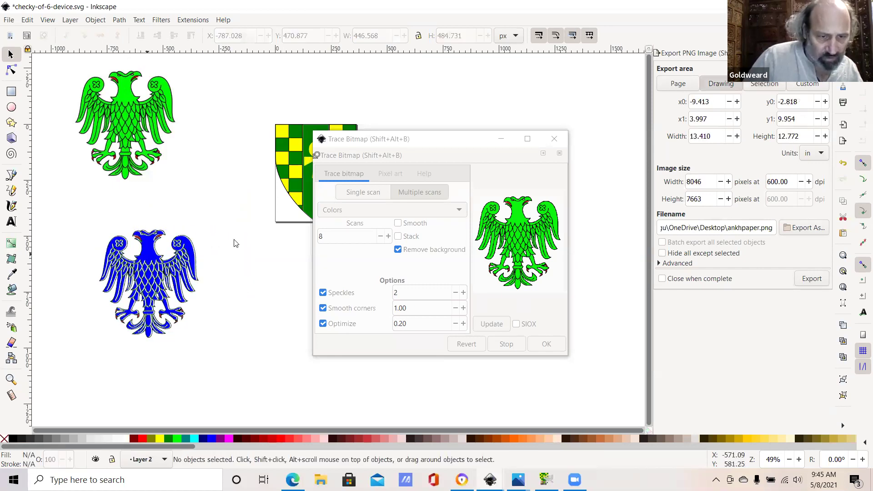
Step: Nudge the blue eagle, move the white traced eagle lower, and hide the docked panels
key("Tab")
key("ctrl+z")
key("ctrl+z")
key("ctrl+z")
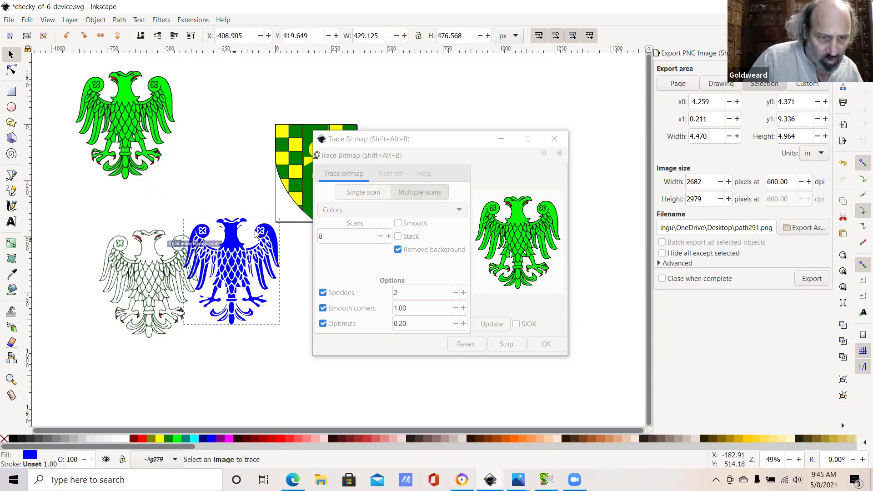
left_click(165, 269)
left_click_drag(167, 308, 149, 280)
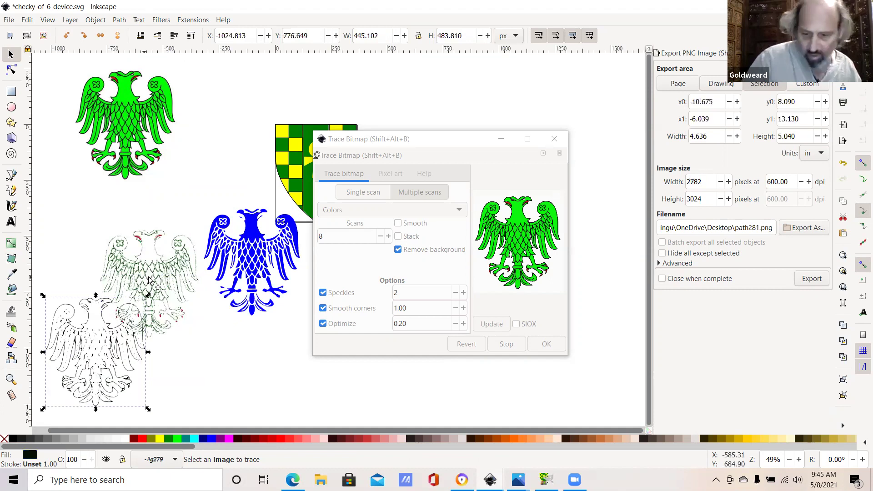
left_click(150, 279)
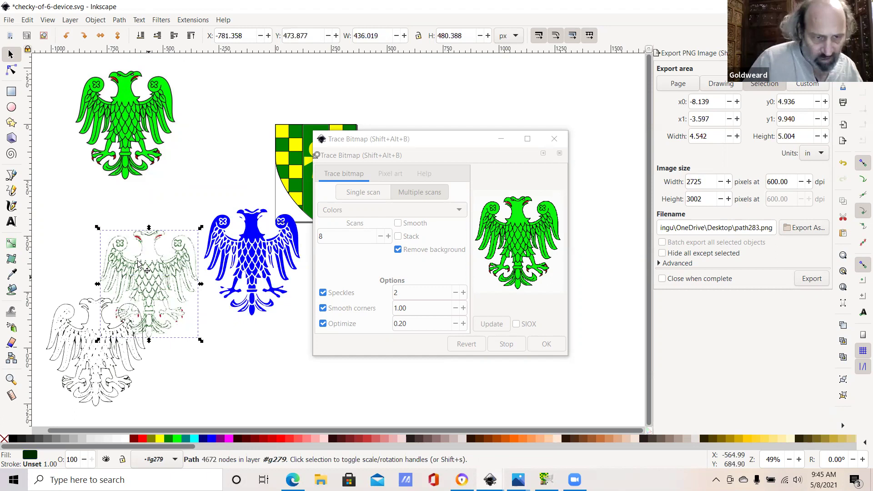
key("F12")
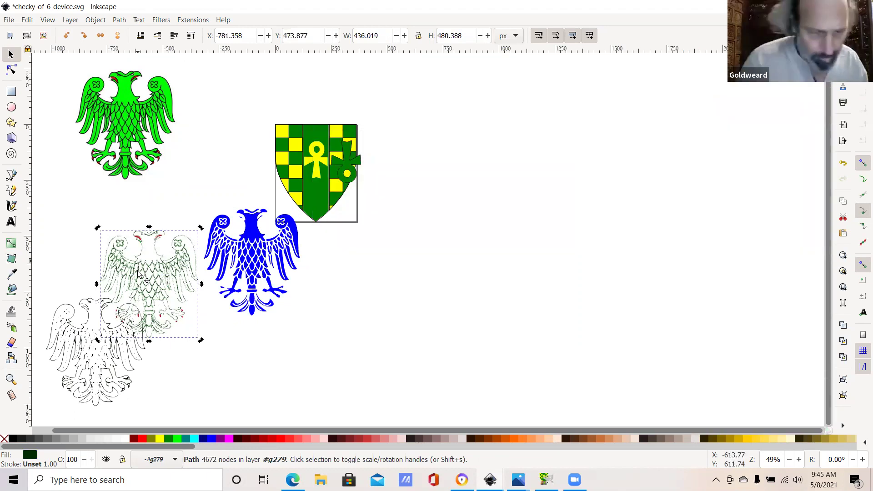
Step: Place one traced eagle right of the blue eagle and the faint eagle at the upper right
left_click_drag(138, 273, 140, 273)
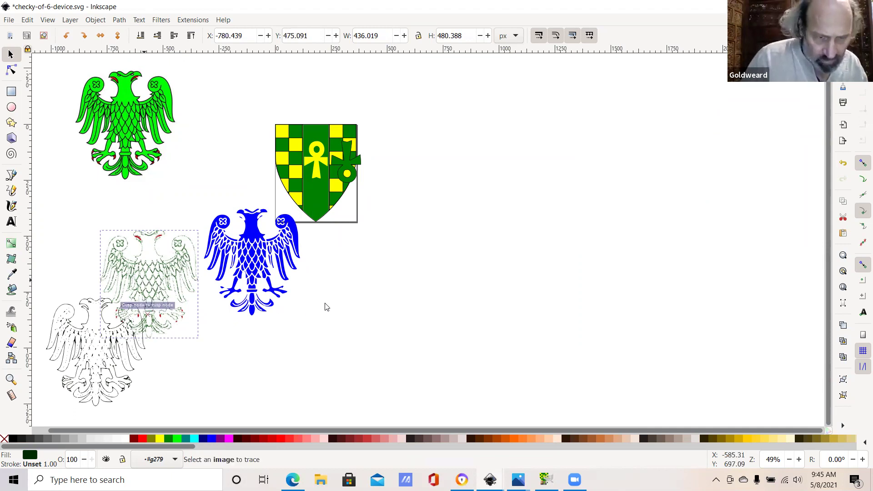
left_click_drag(326, 307, 324, 306)
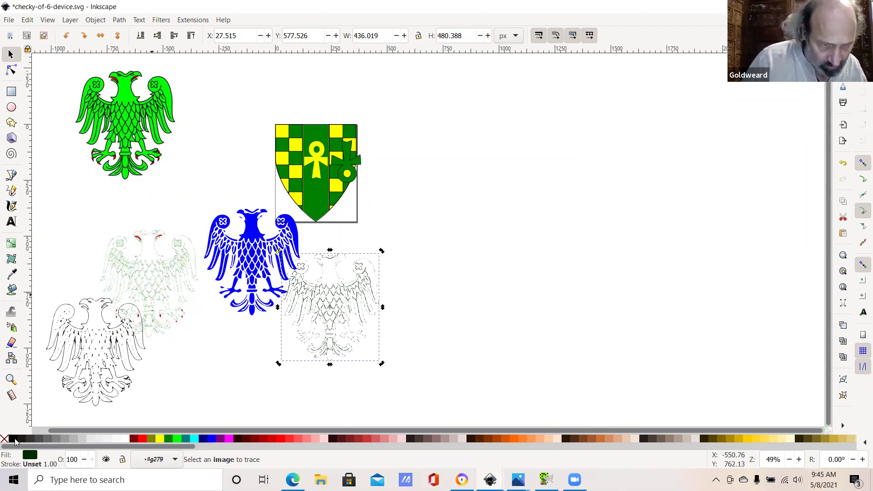
left_click(134, 285)
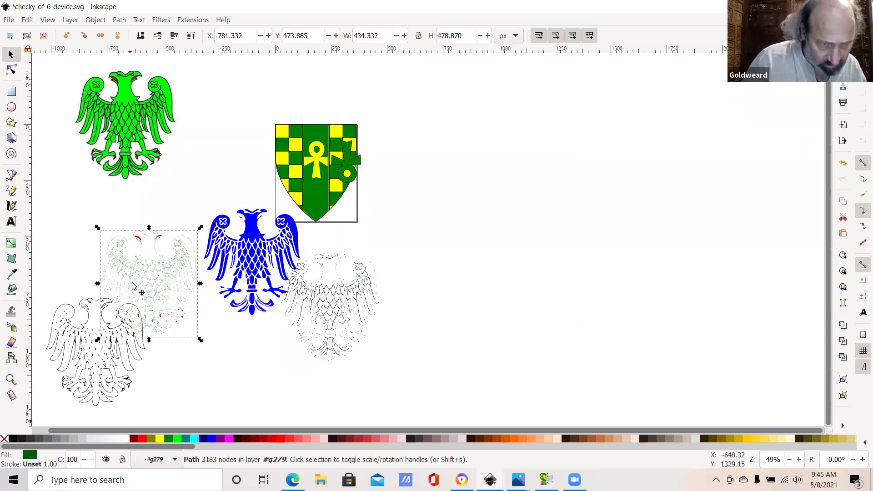
left_click(152, 270)
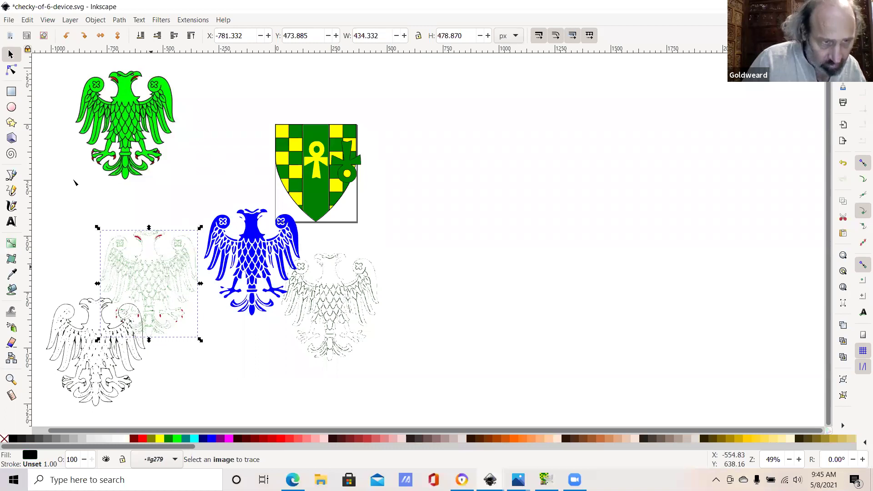
left_click(12, 65)
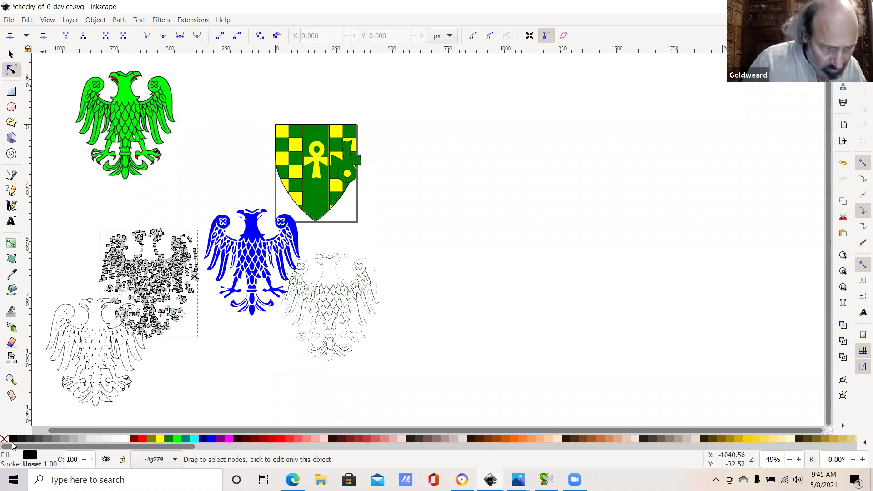
key("s")
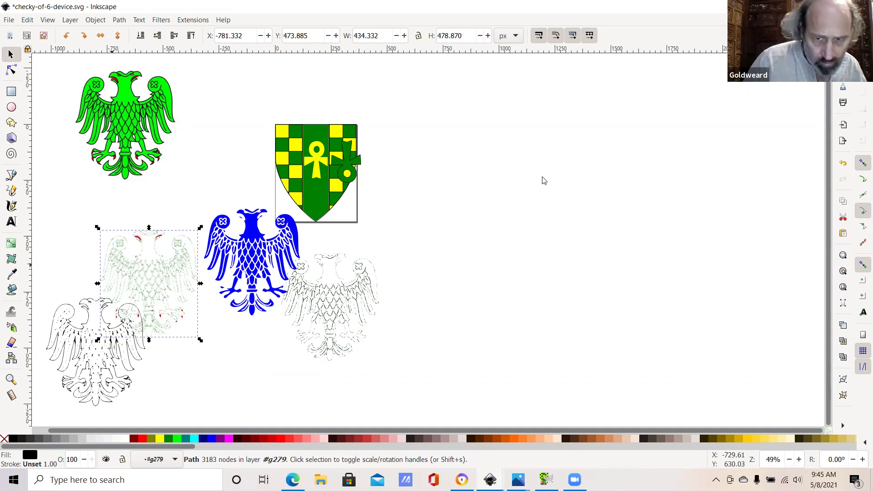
left_click_drag(149, 283, 281, 242)
left_click_drag(545, 180, 546, 180)
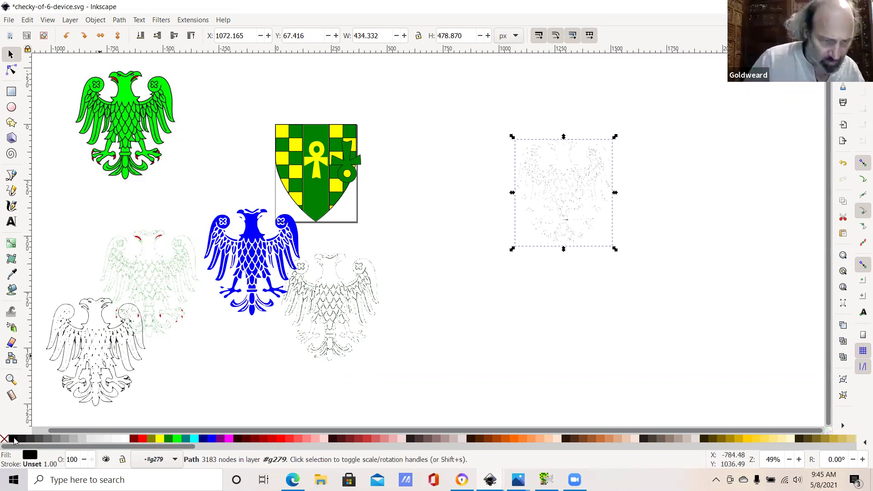
Step: Move the black-outlined eagle right of centre and select the blue eagle
key("Tab")
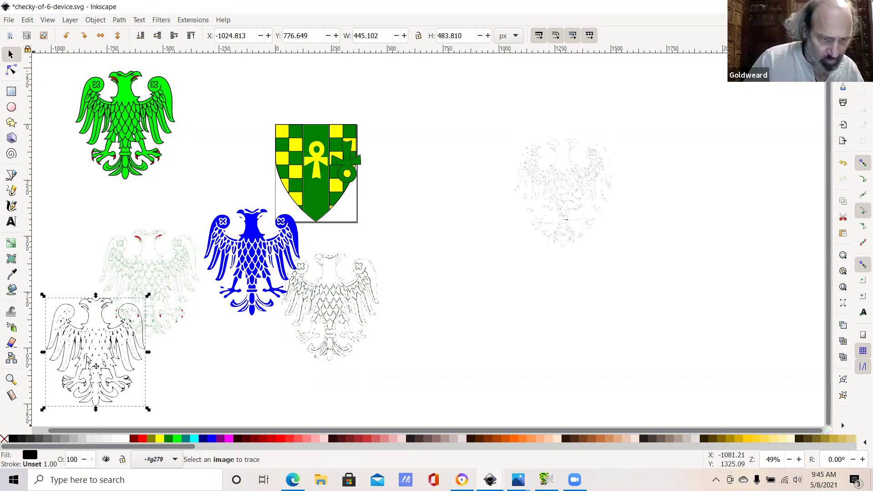
key("Left")
key("Left")
left_click_drag(452, 294, 255, 243)
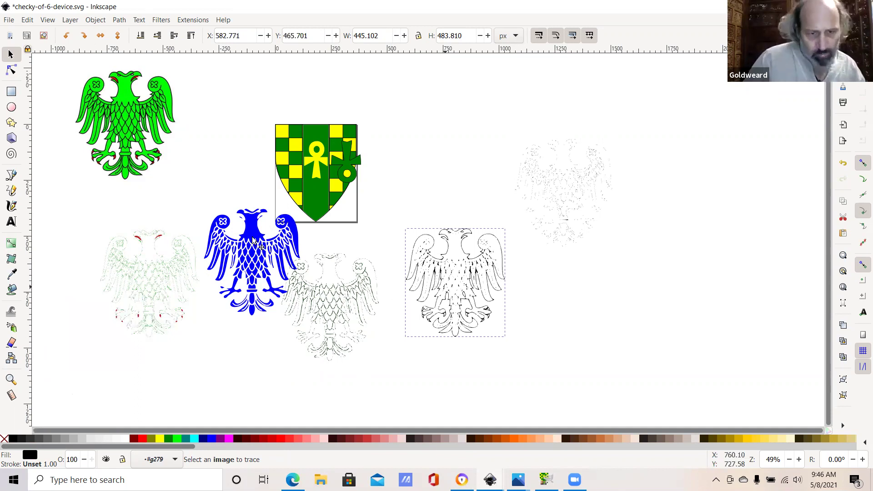
left_click(254, 243)
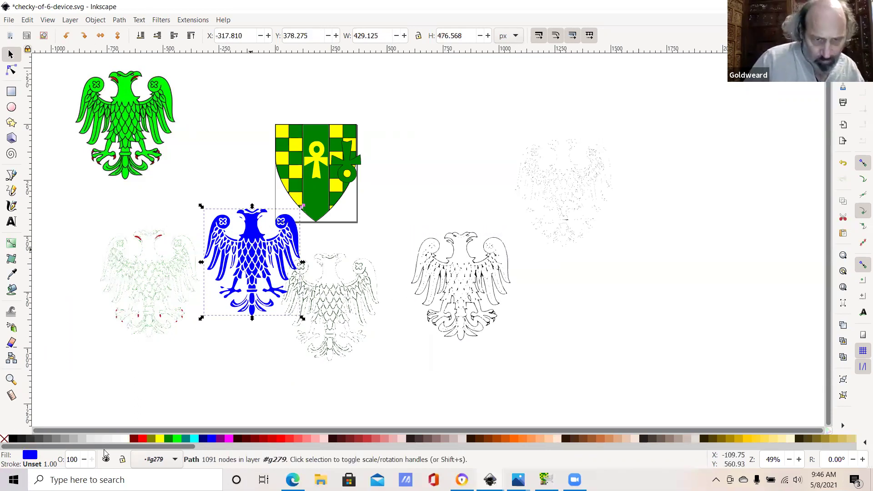
Step: Give the blue eagle a black stroke and move it beside the shield
right_click(254, 239)
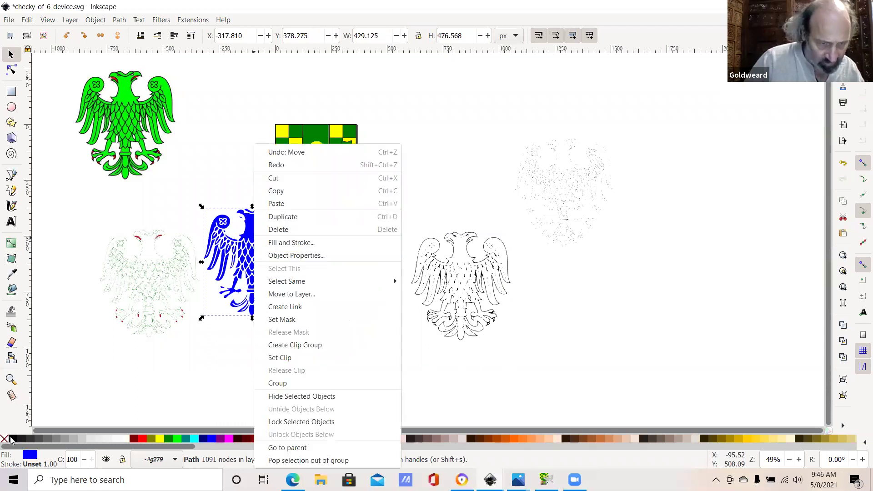
right_click(14, 438)
right_click(13, 438)
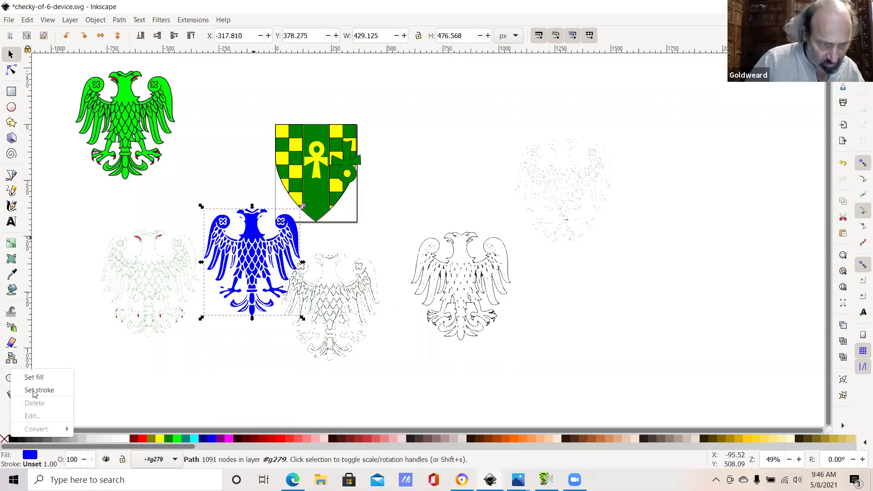
left_click_drag(257, 232, 433, 120)
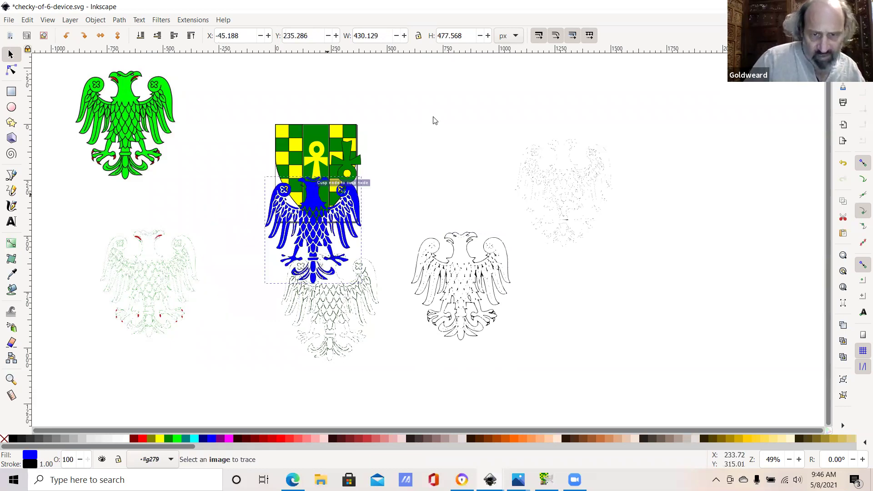
Step: Delete the faint green, faint lower-middle, black-outline, upper-right and lower-left eagle traces
left_click(171, 283)
key("Delete")
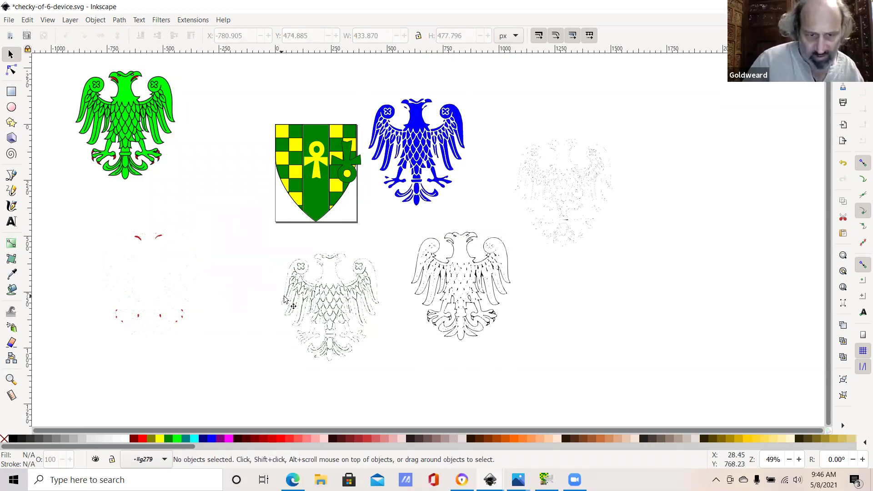
left_click(304, 299)
key("Delete")
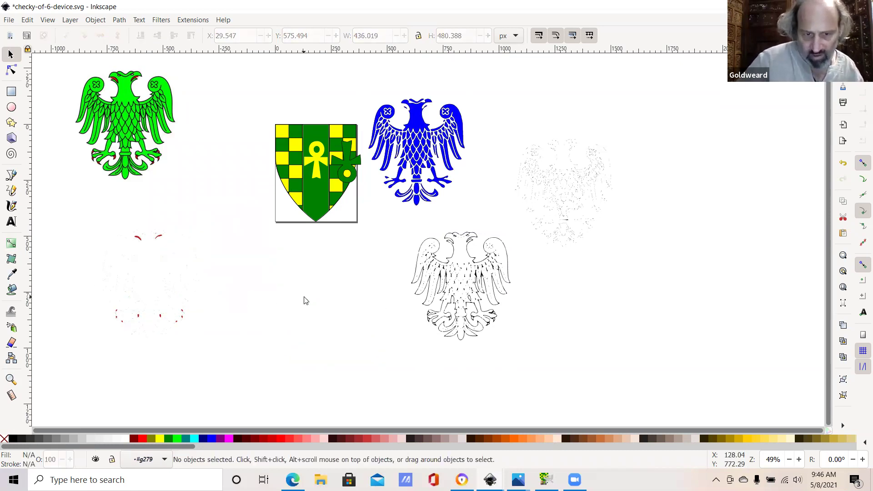
left_click(470, 268)
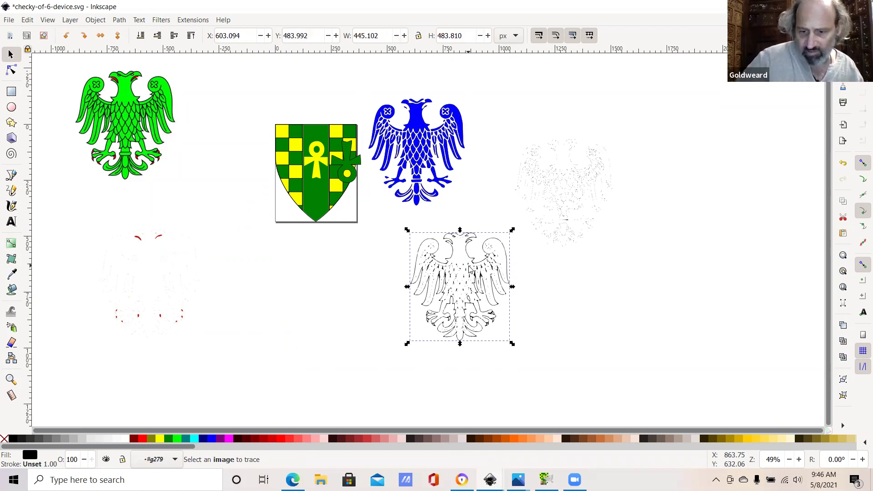
key("Delete")
left_click(580, 193)
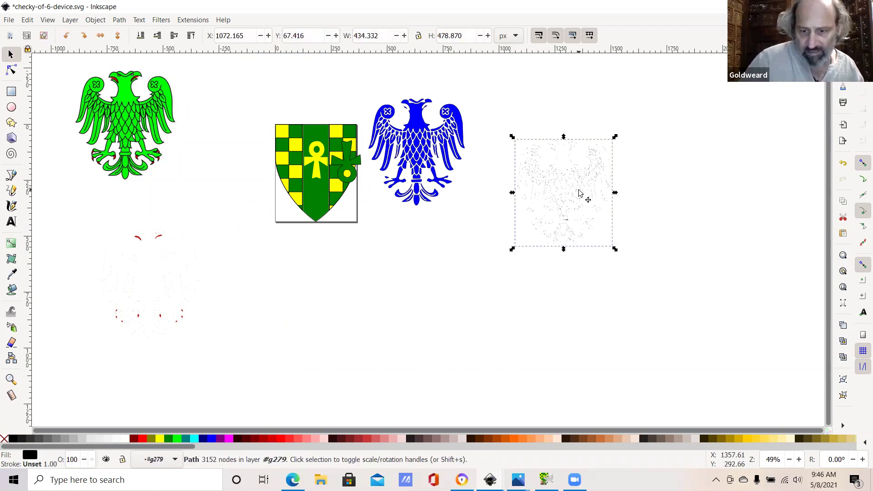
key("Delete")
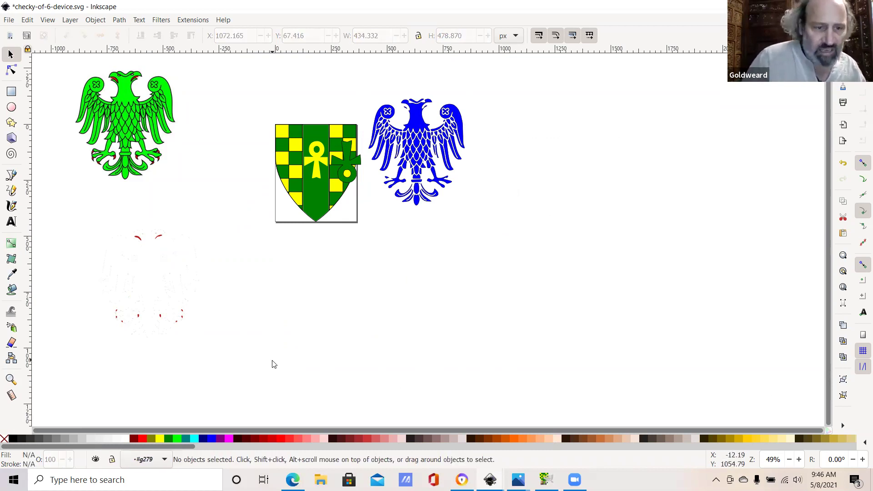
left_click_drag(93, 217, 212, 353)
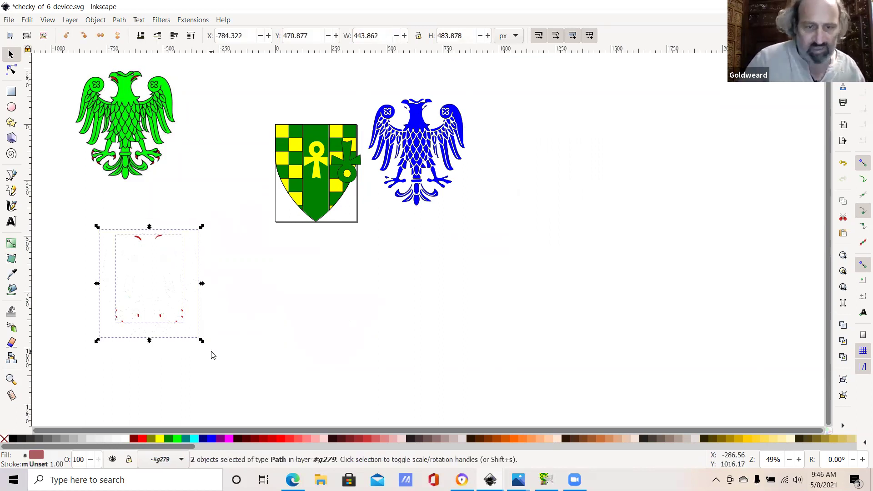
key("Delete")
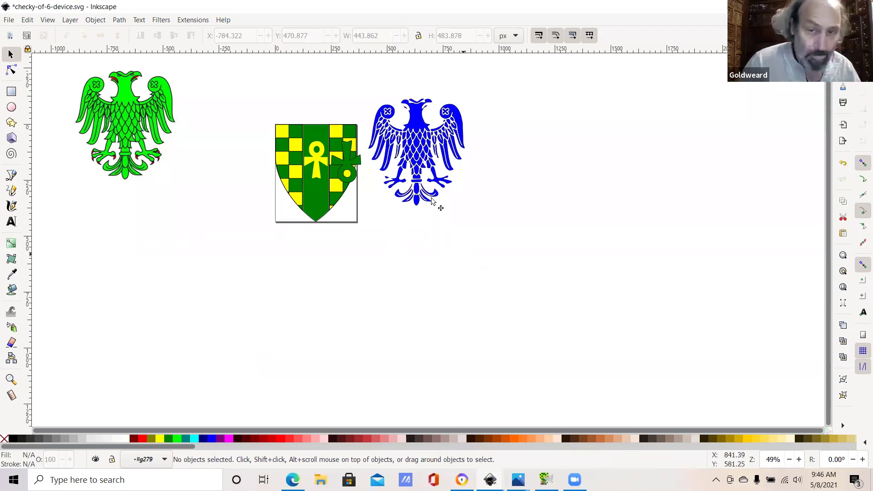
Step: Scale the blue eagle up to about 1193 × 1228 px and set it right of the shield
left_click(441, 185)
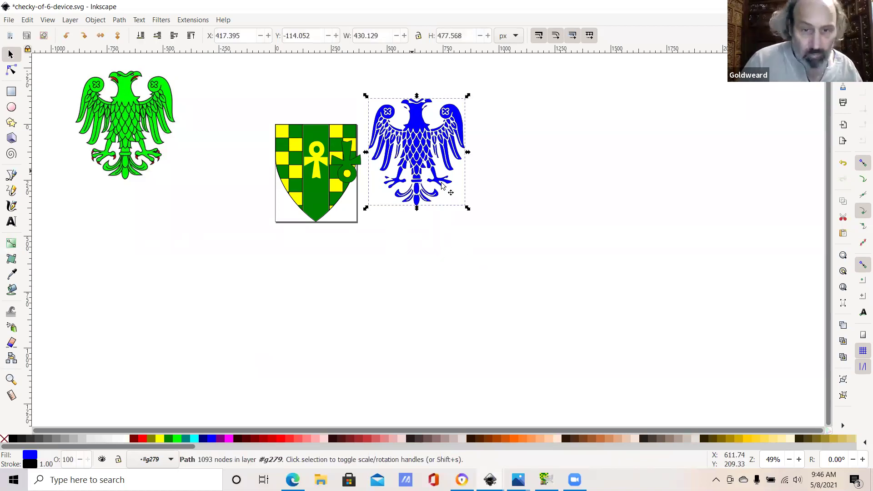
left_click_drag(468, 208, 473, 230)
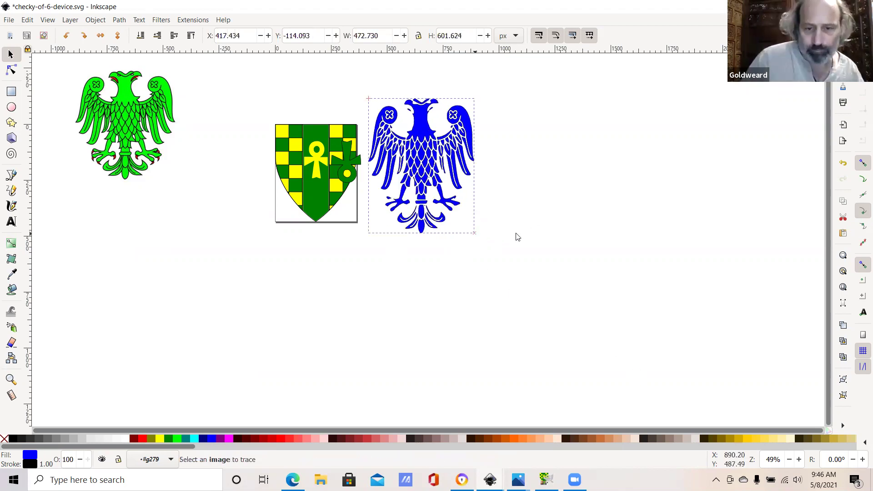
left_click_drag(474, 233, 638, 375)
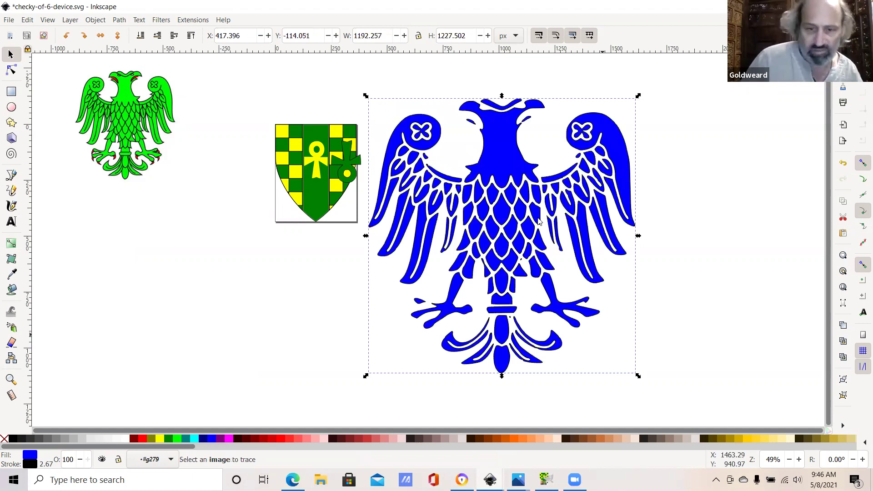
left_click_drag(539, 221, 537, 228)
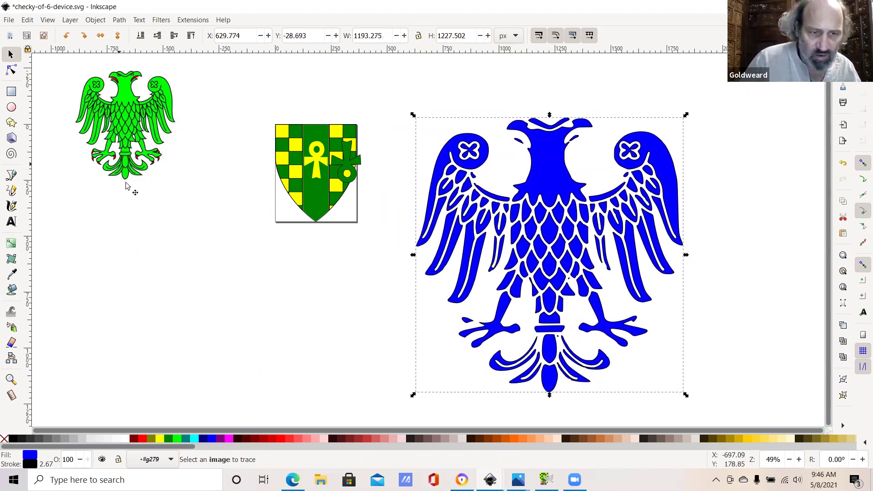